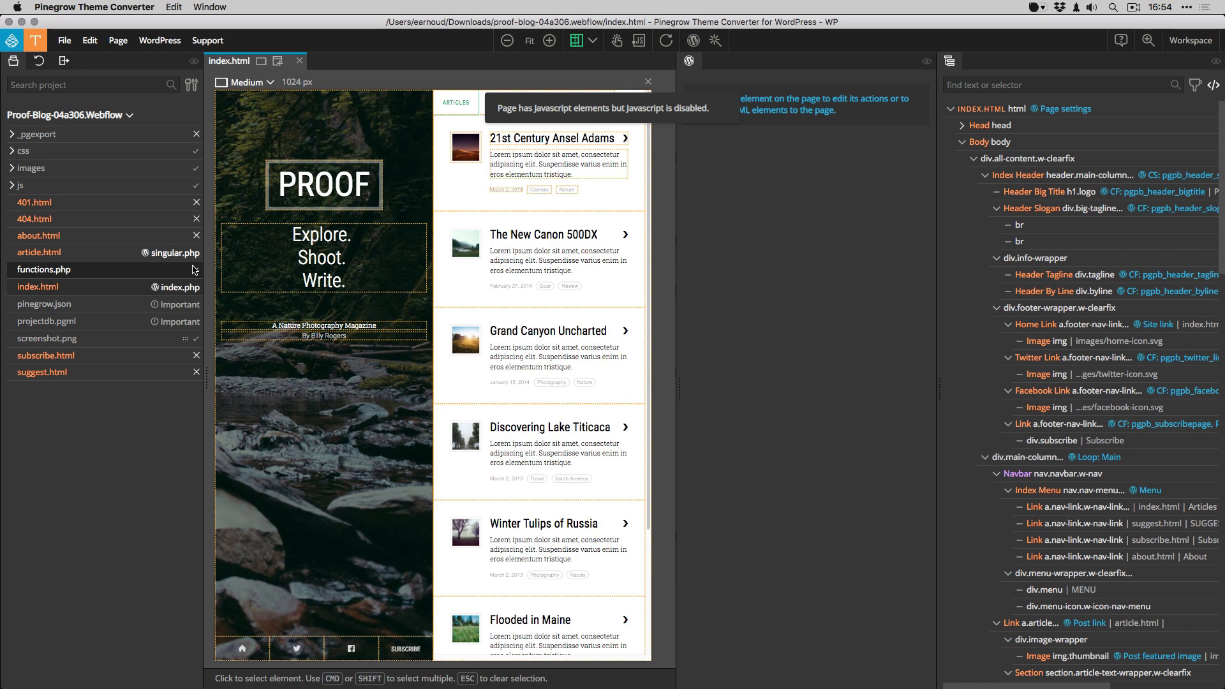
Add a Reusable Template Part action named parts/main-header to the index page's header and enable defining the template part.
left_click(390, 109)
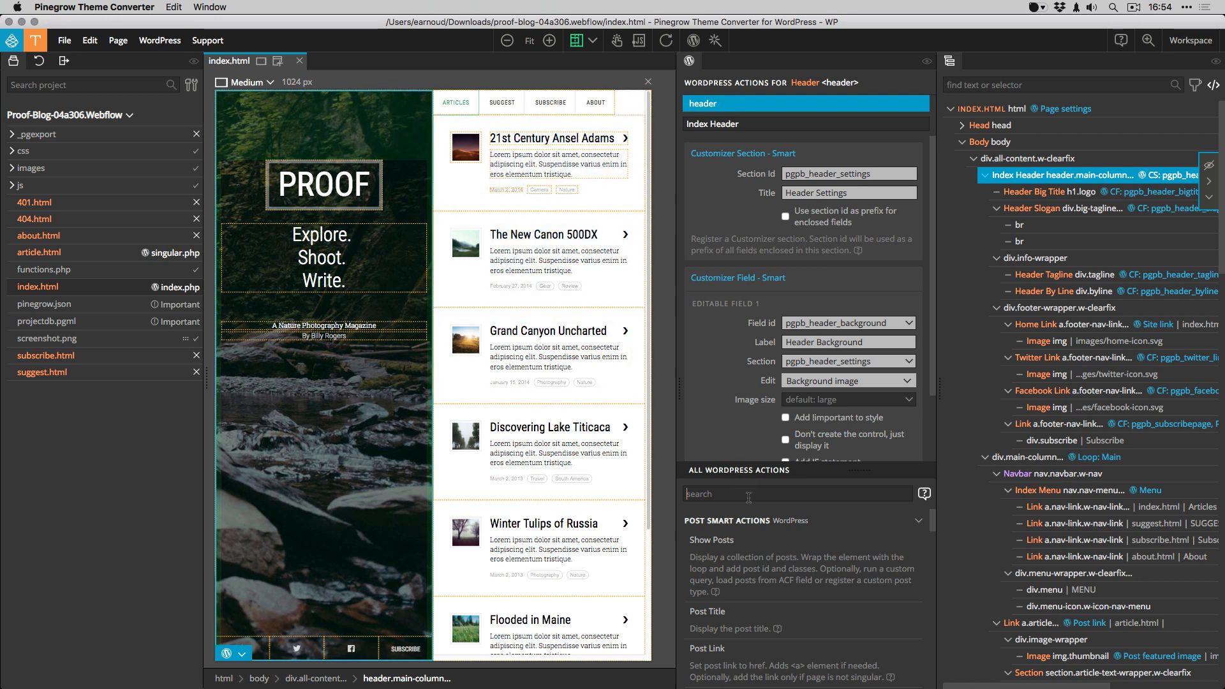
type("reus")
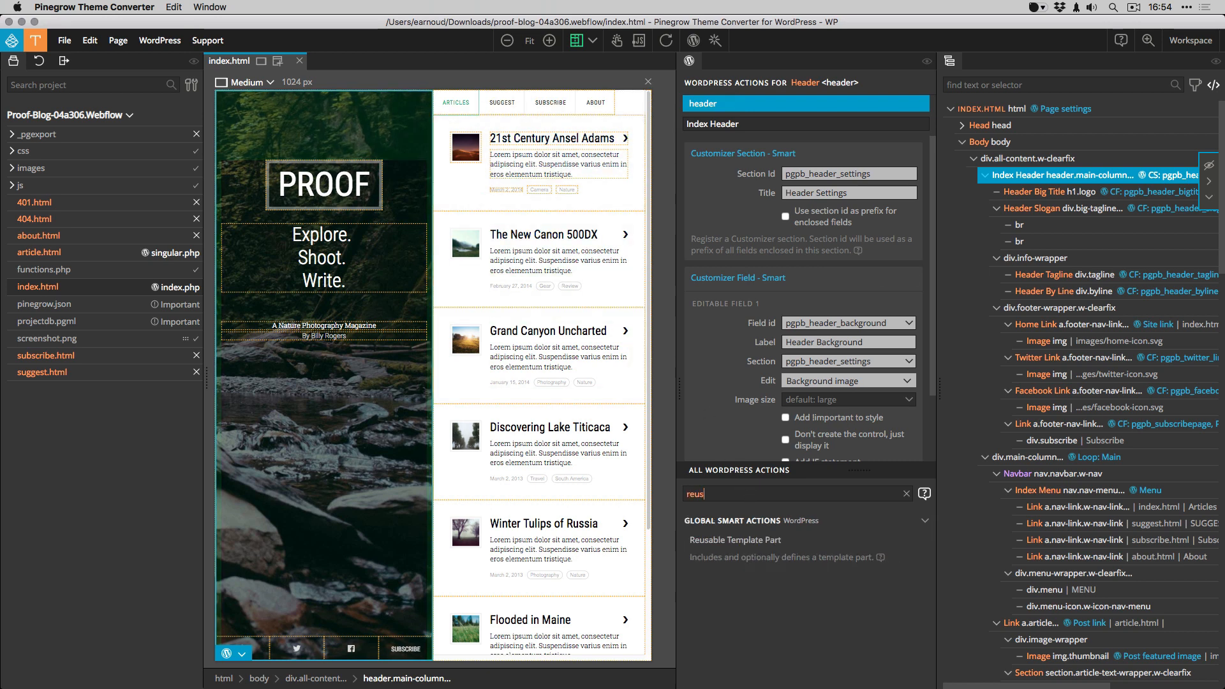
left_click(743, 541)
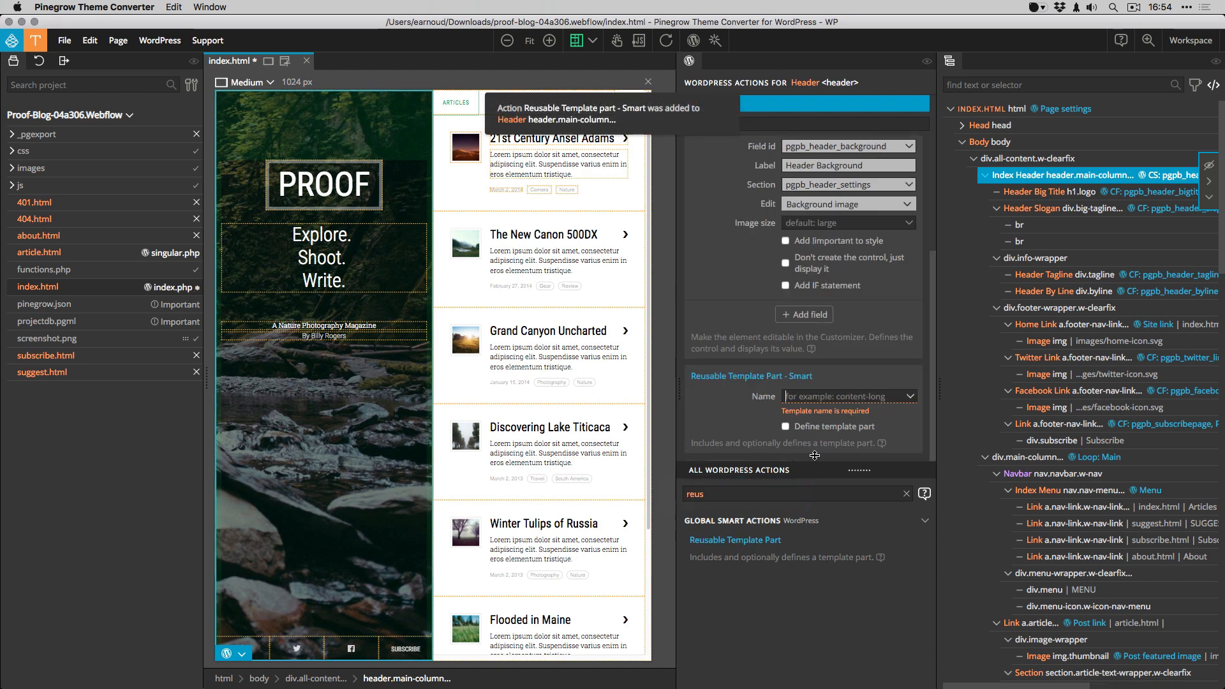
left_click(837, 398)
type("parts")
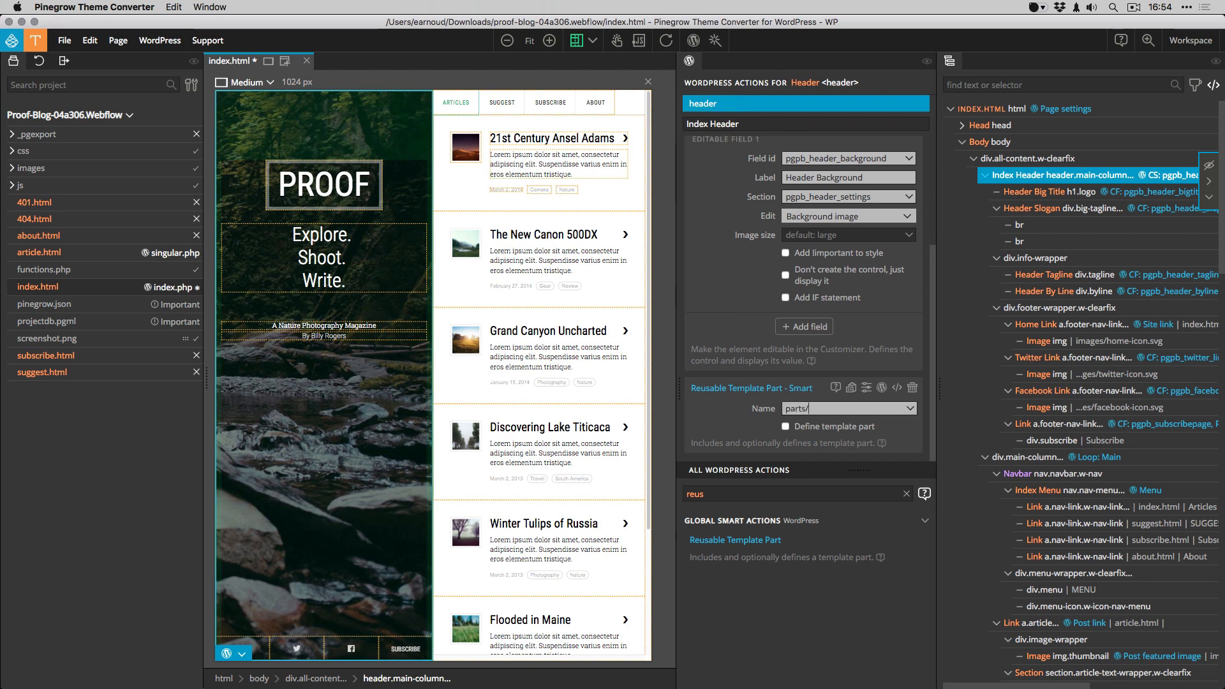
type("/main-header")
left_click(785, 427)
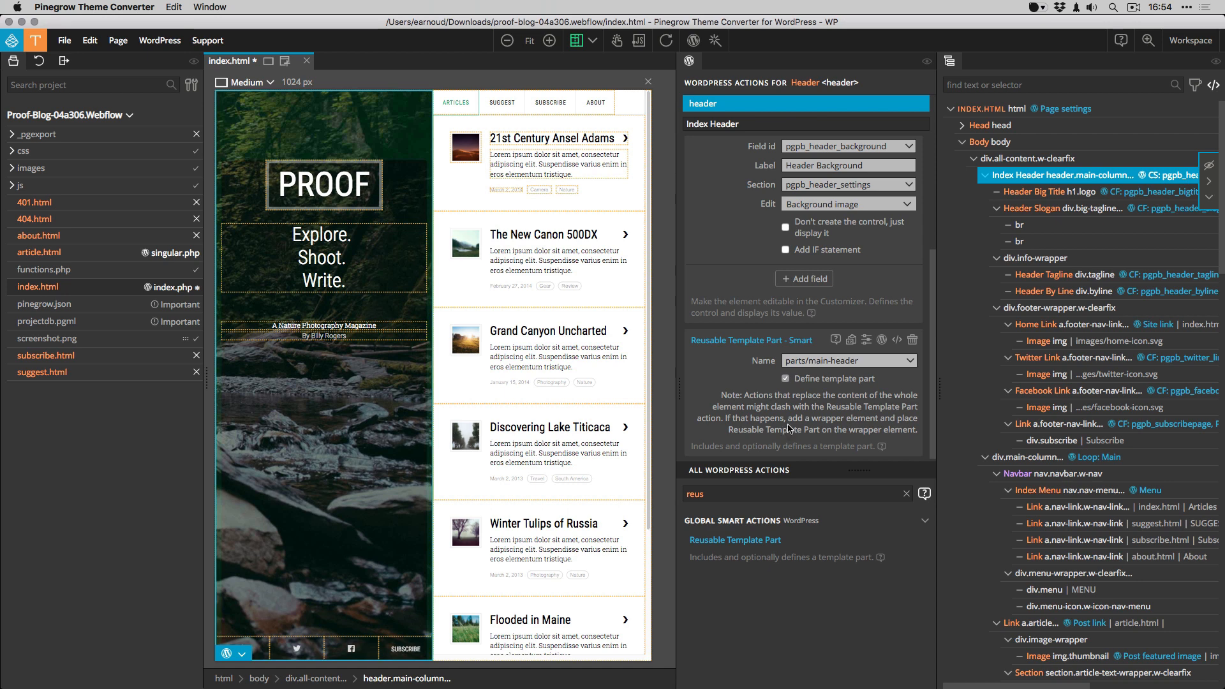
Add a Reusable Template Part action named parts/main-navbar to the nav.navbar element and enable defining the template part.
left_click(458, 103)
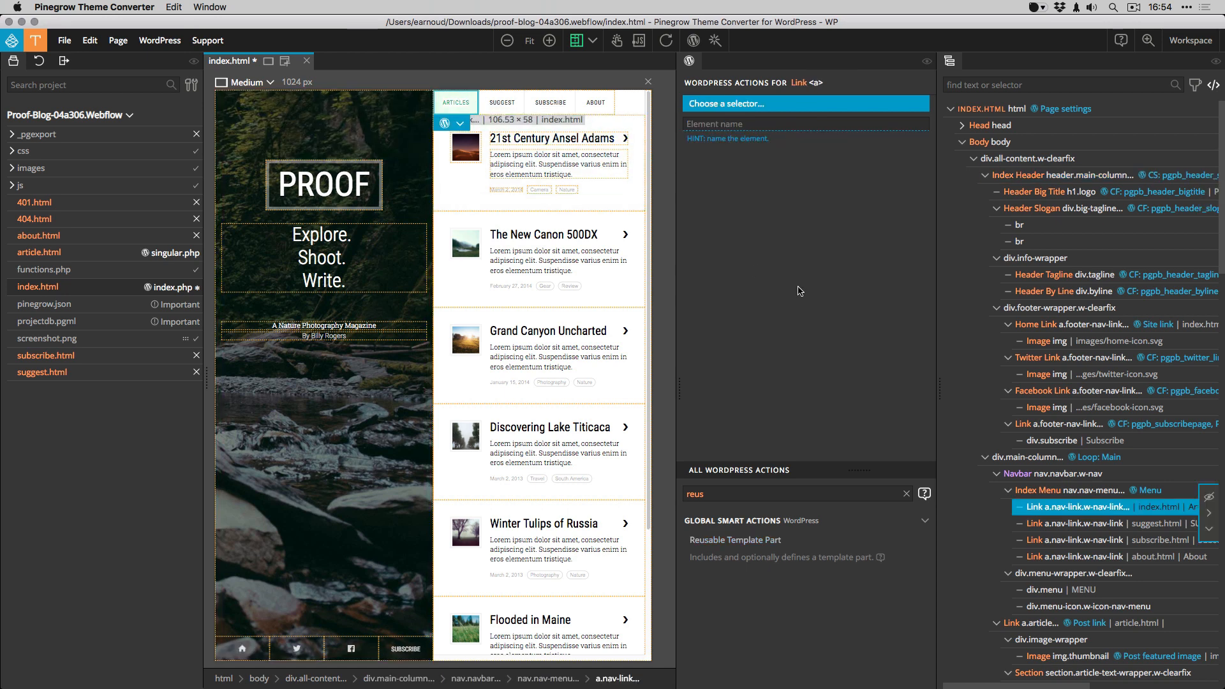
left_click(1017, 474)
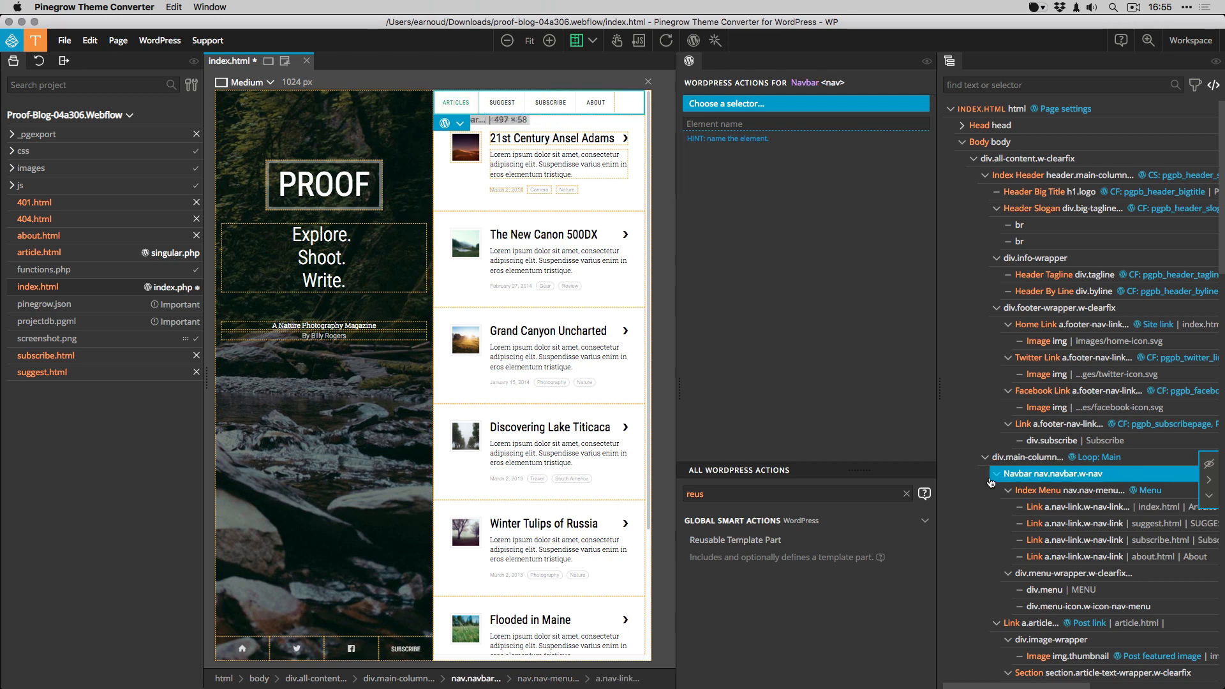
left_click(738, 541)
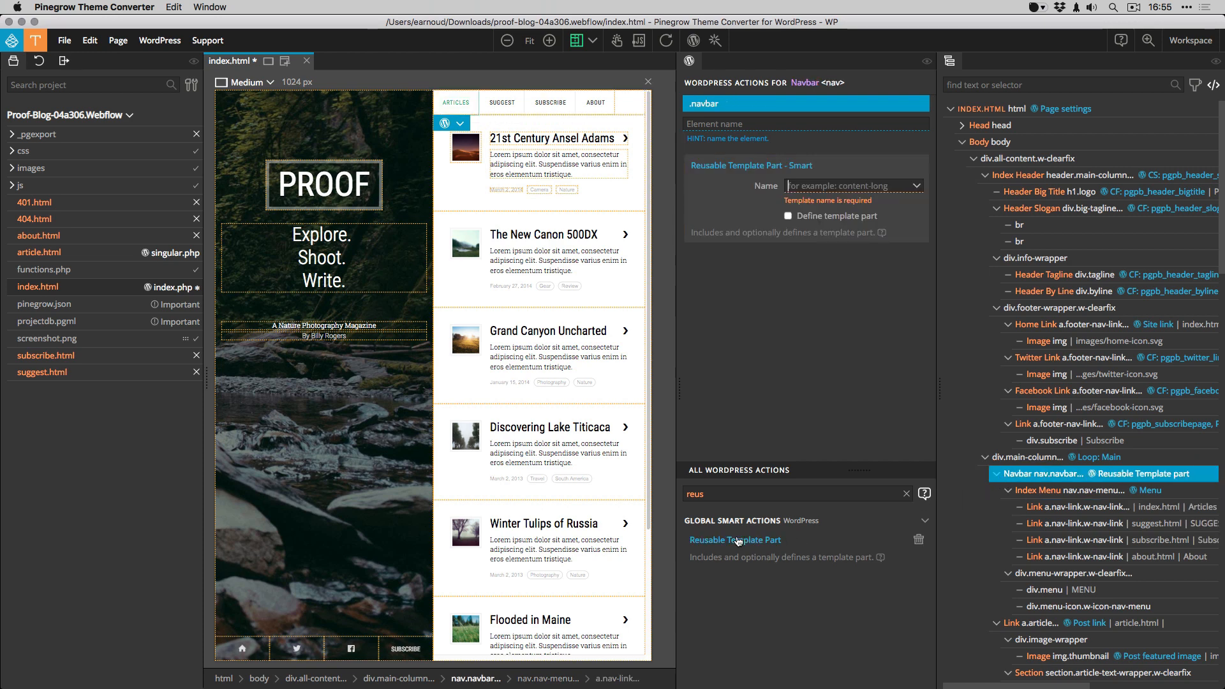
left_click(809, 186)
type("par")
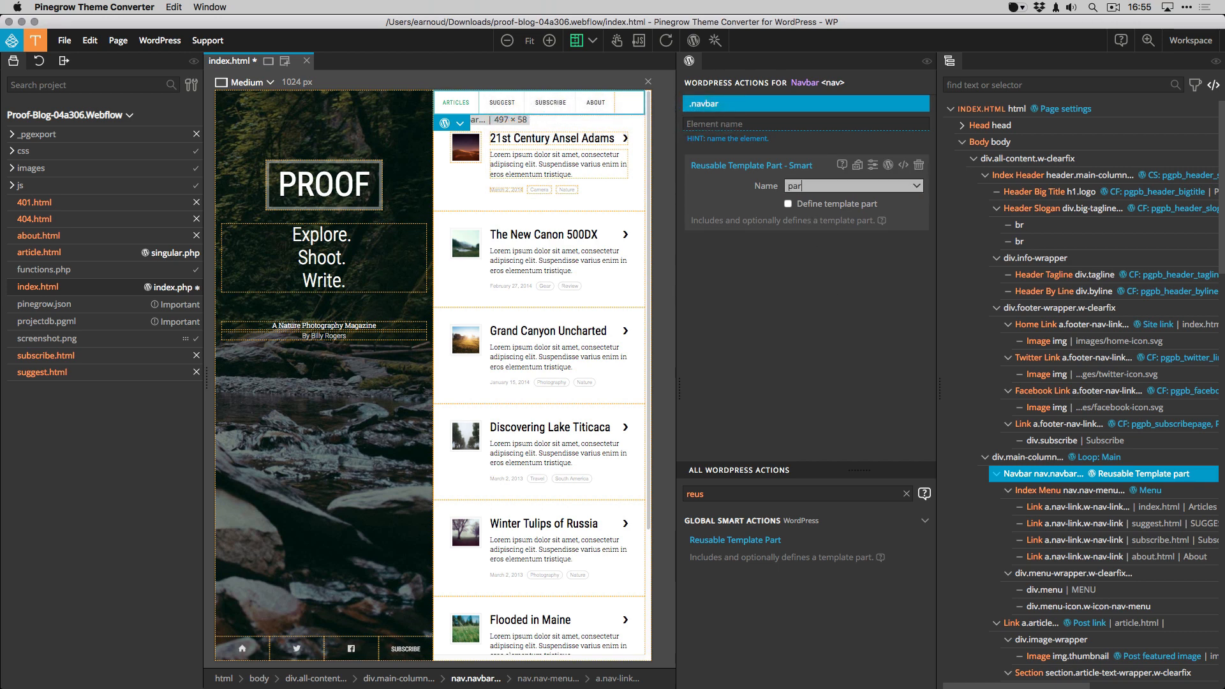
type("ts/main-nav")
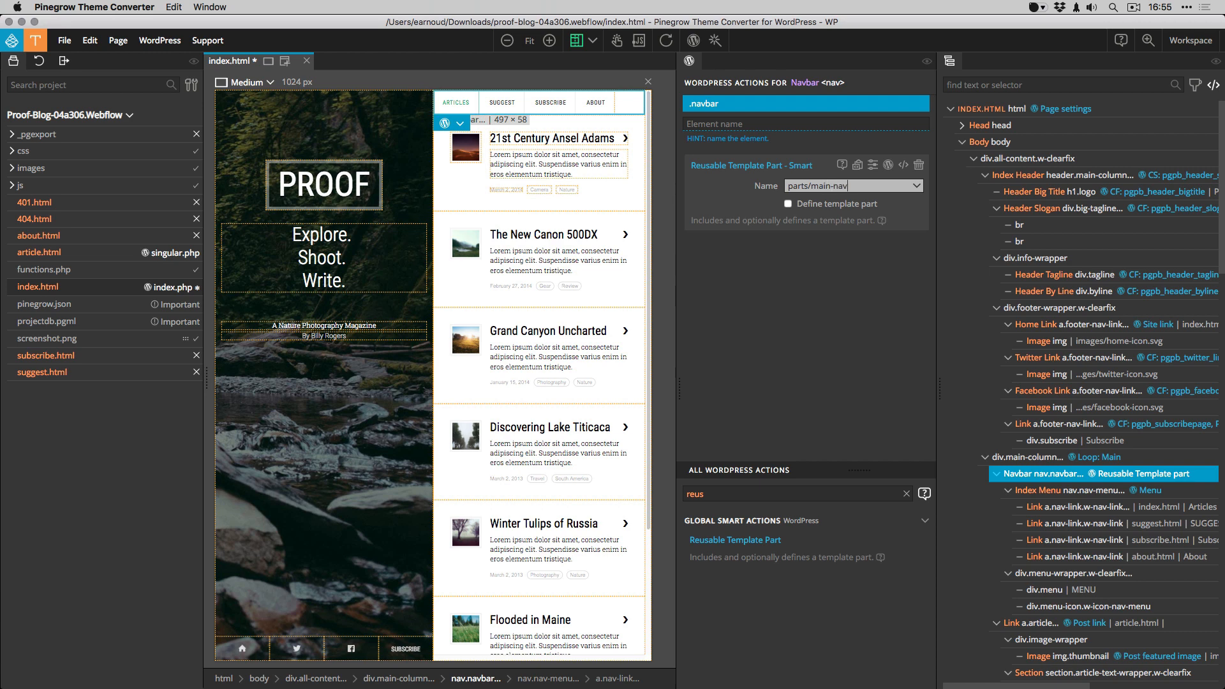
type("bar")
left_click(788, 203)
Save index.html and export the whole WordPress theme.
left_click(63, 42)
left_click(70, 121)
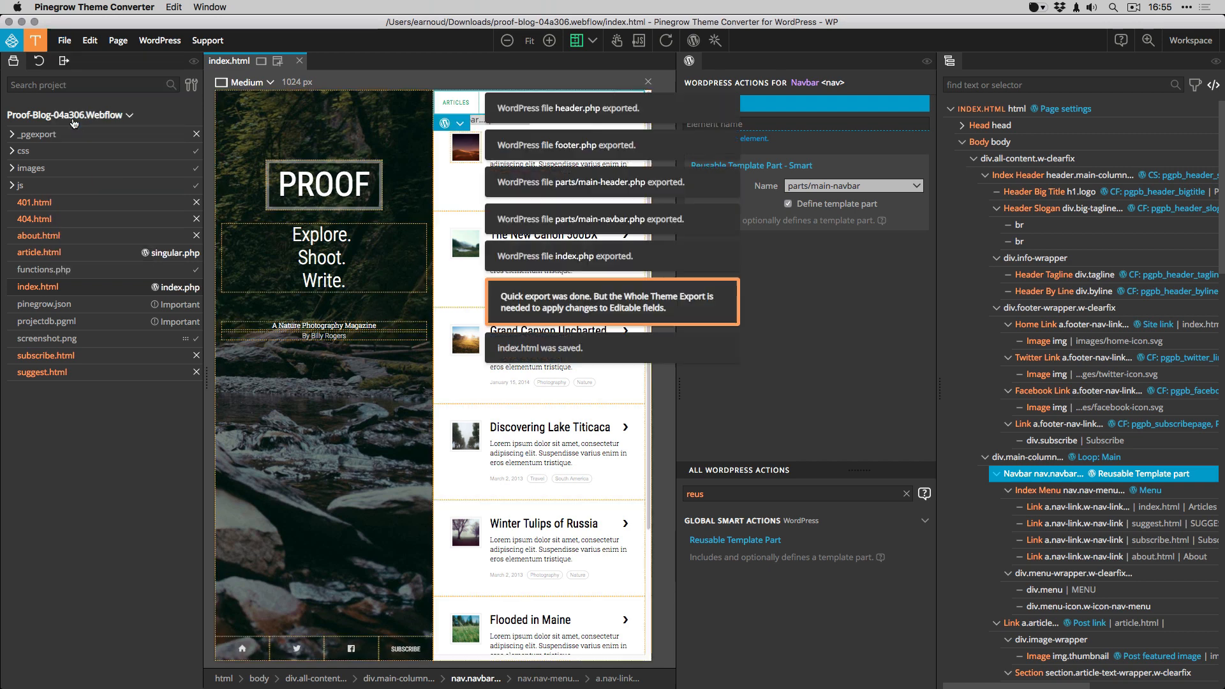
left_click(167, 42)
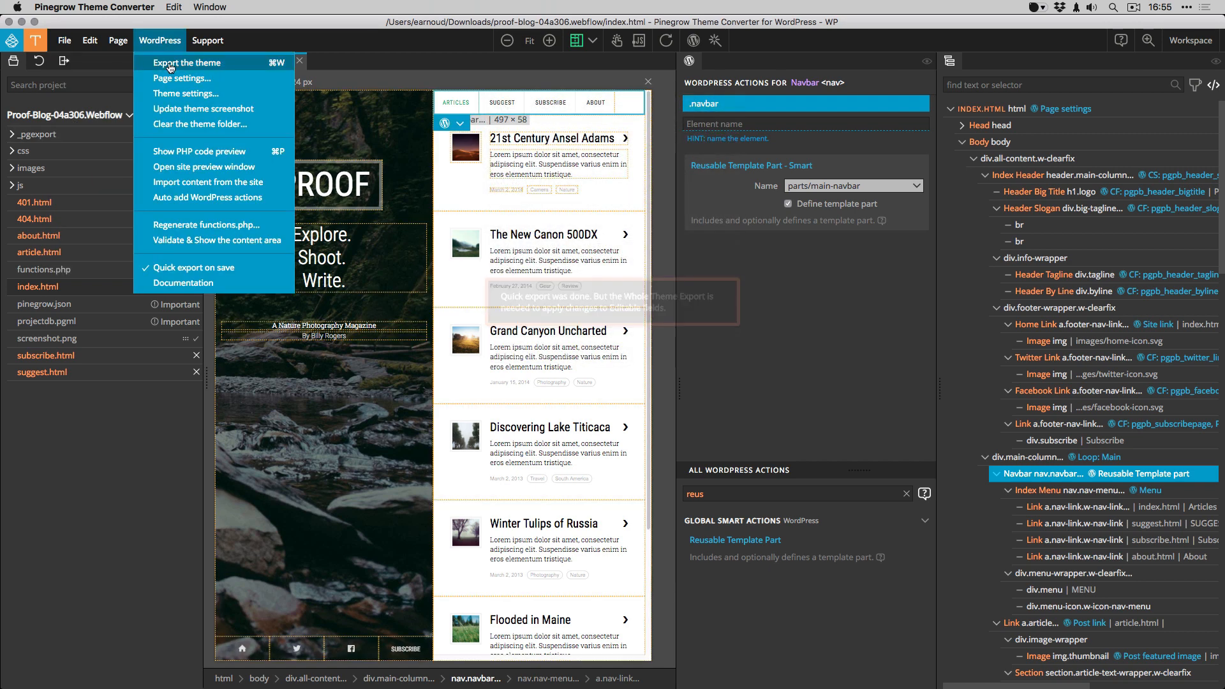
left_click(170, 64)
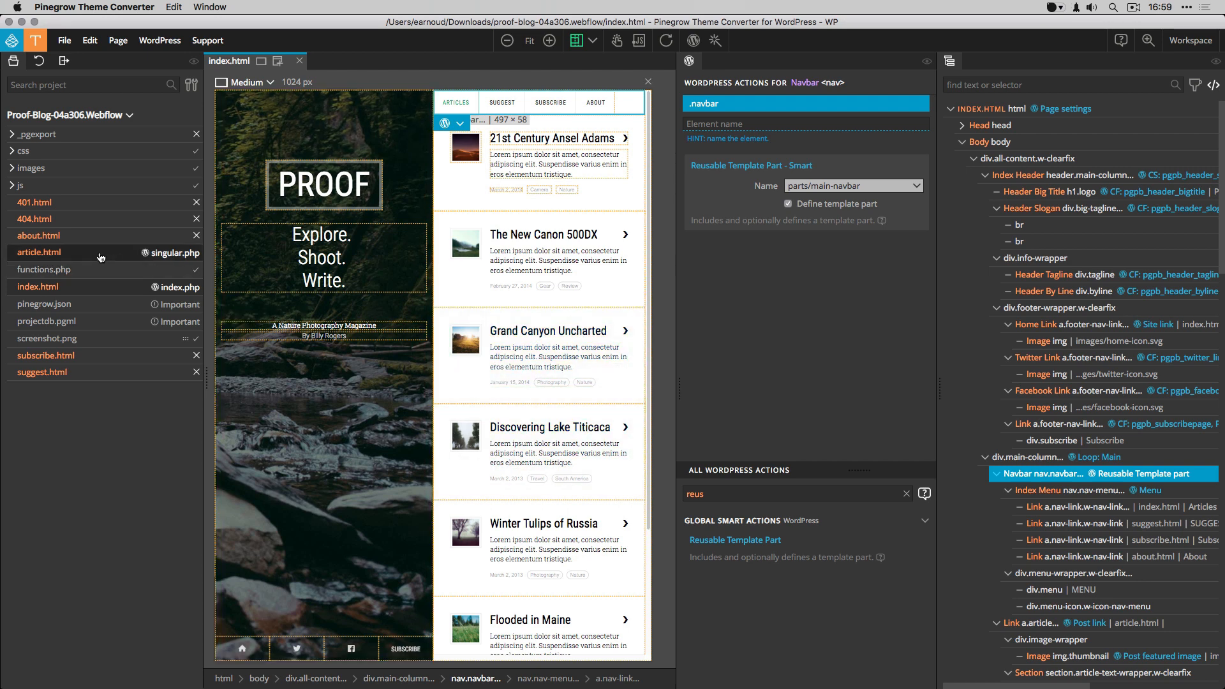
Open about.html, add WordPress page settings to it and set it to export as template-about.php.
left_click(48, 240)
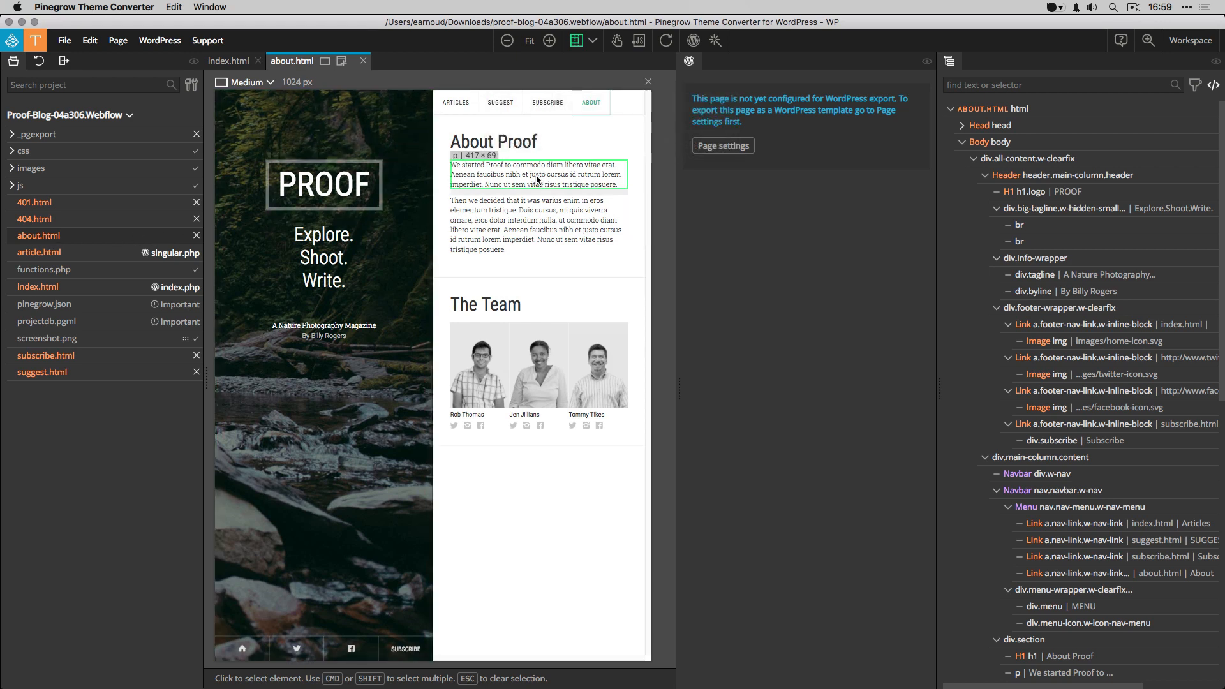
left_click(723, 145)
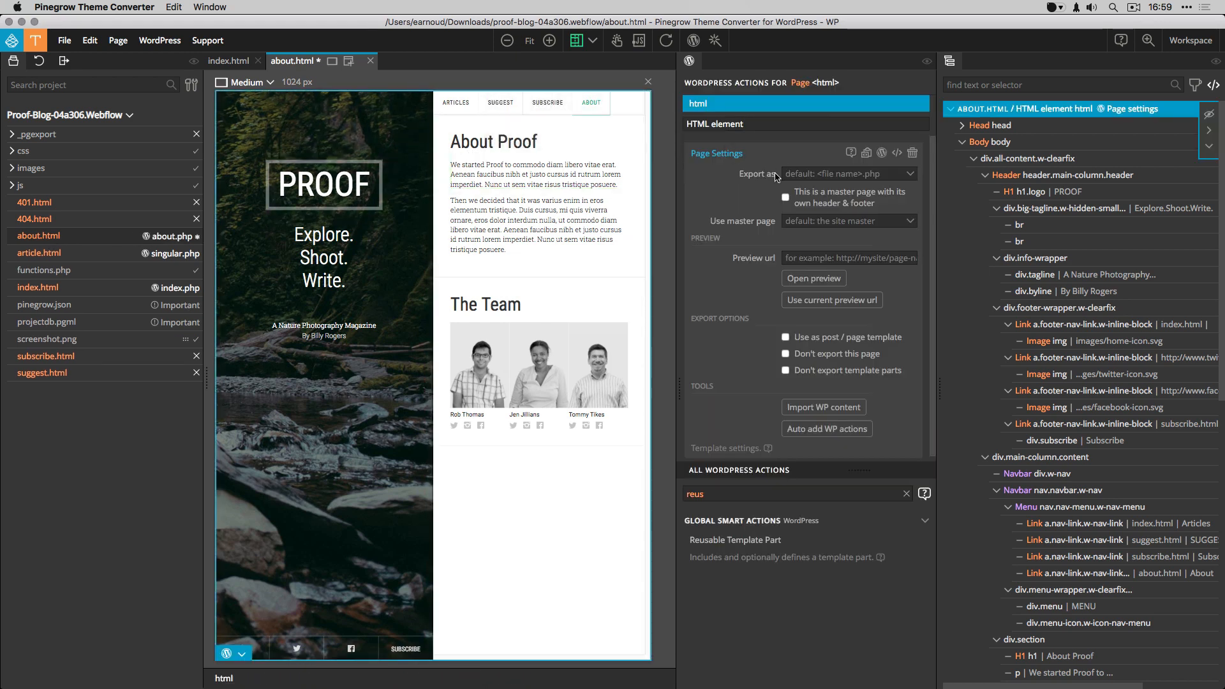
left_click(911, 174)
left_click(911, 175)
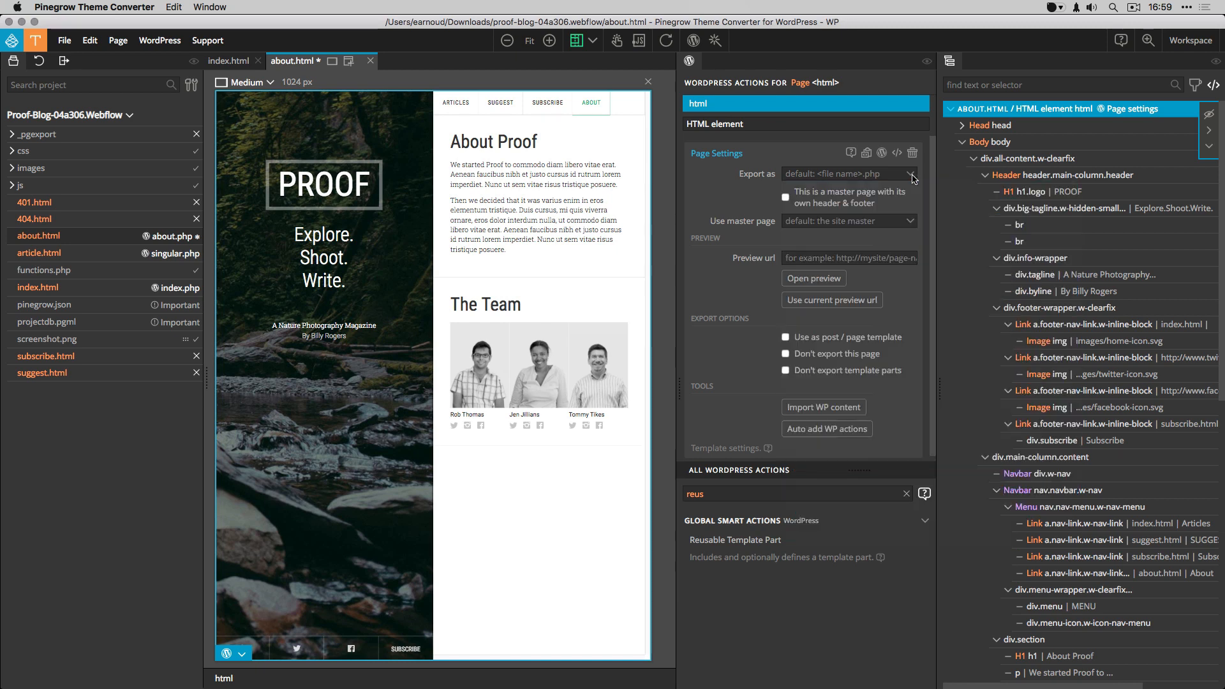
left_click(866, 175)
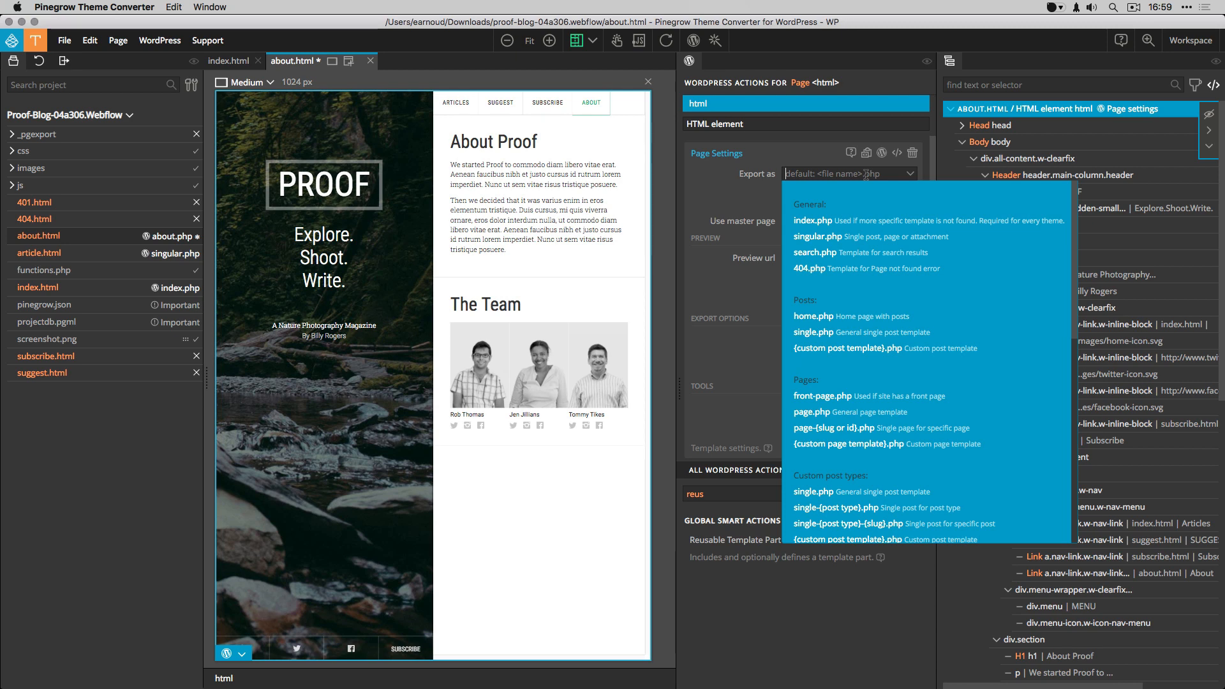
type("template-")
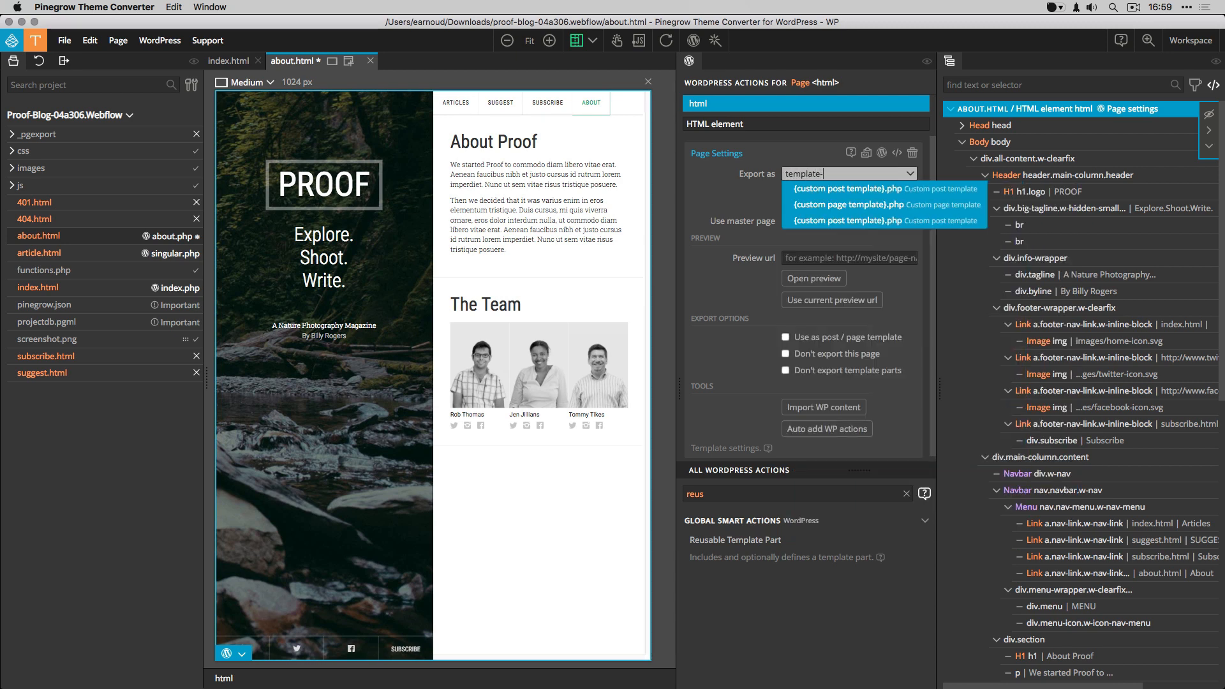
type("about.php")
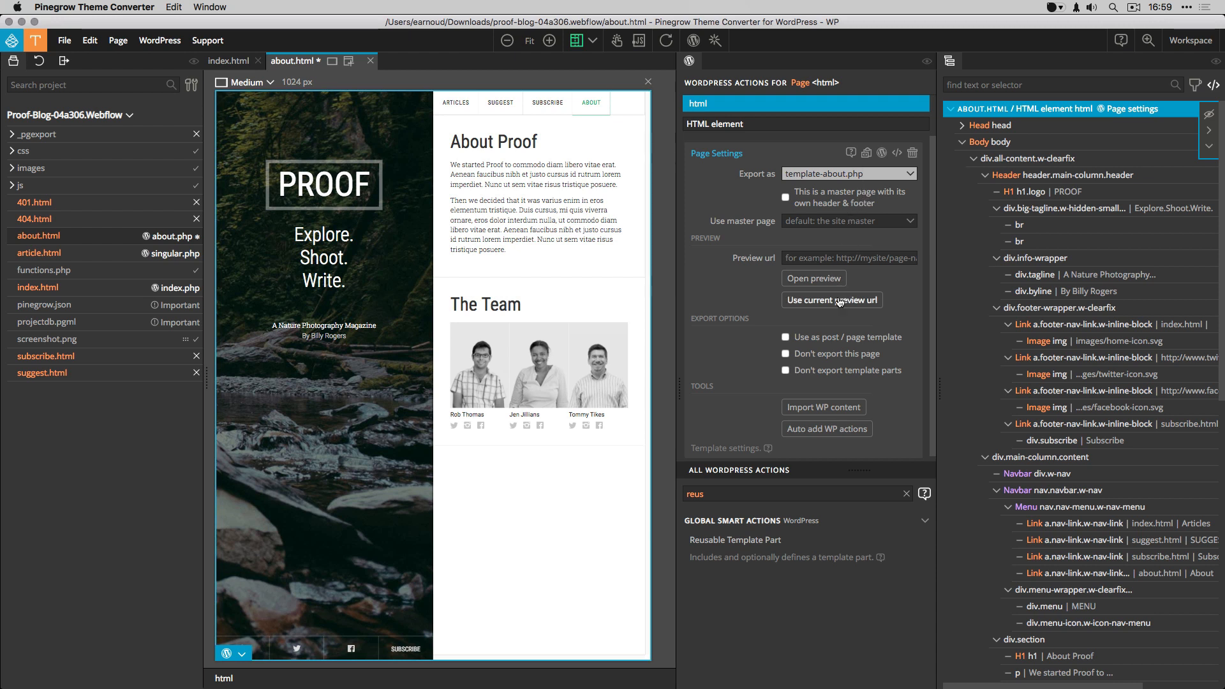
Use the about page as a post/page template named About Page for the post type page.
left_click(785, 338)
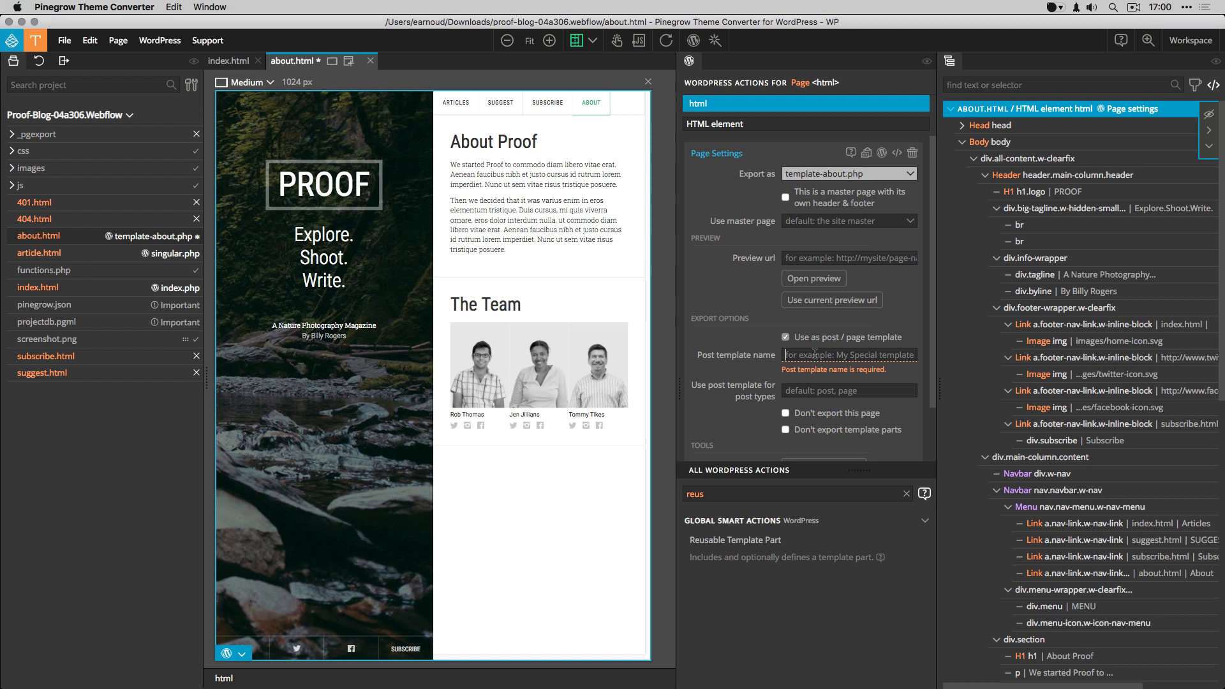
type("About Page")
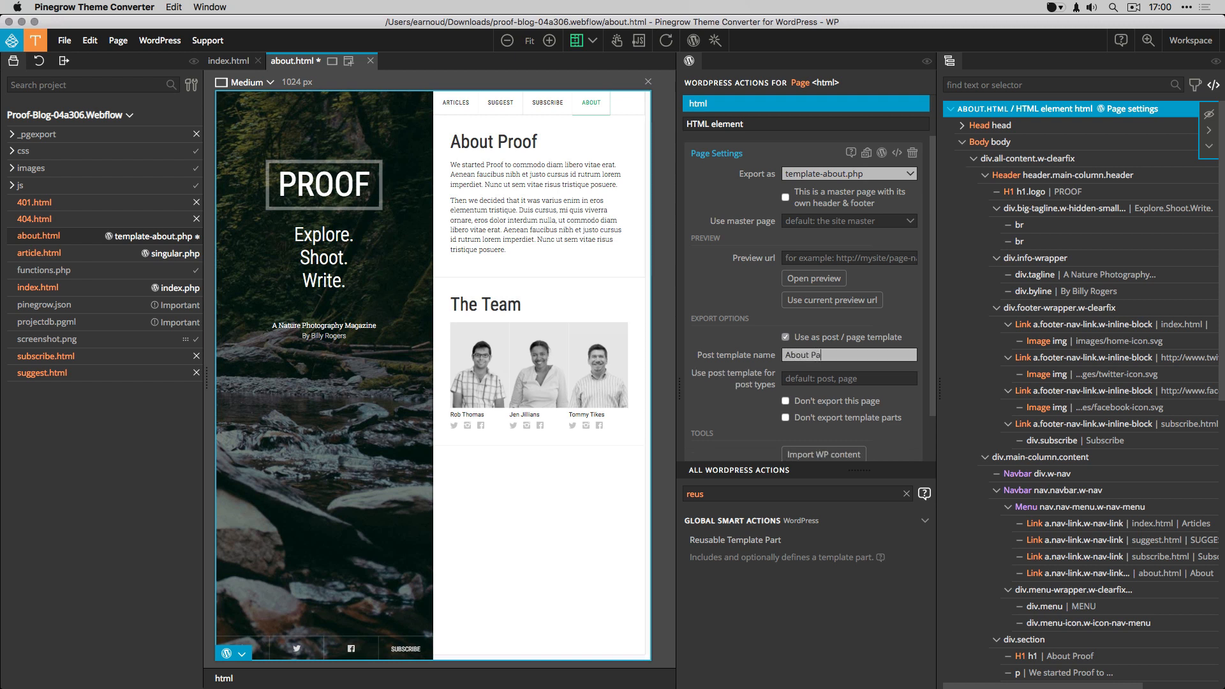
left_click(830, 379)
type("p")
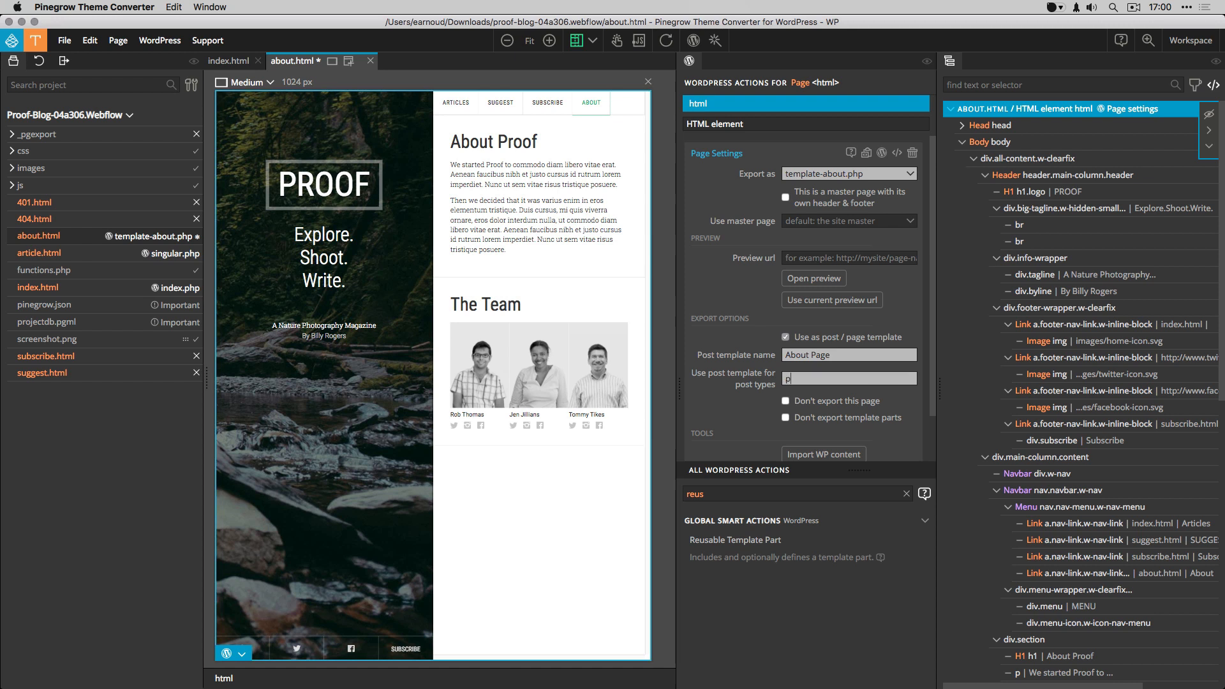
type("age")
Add a Reusable Template Part action to the about page's header, using the existing parts/main-header.
left_click(353, 104)
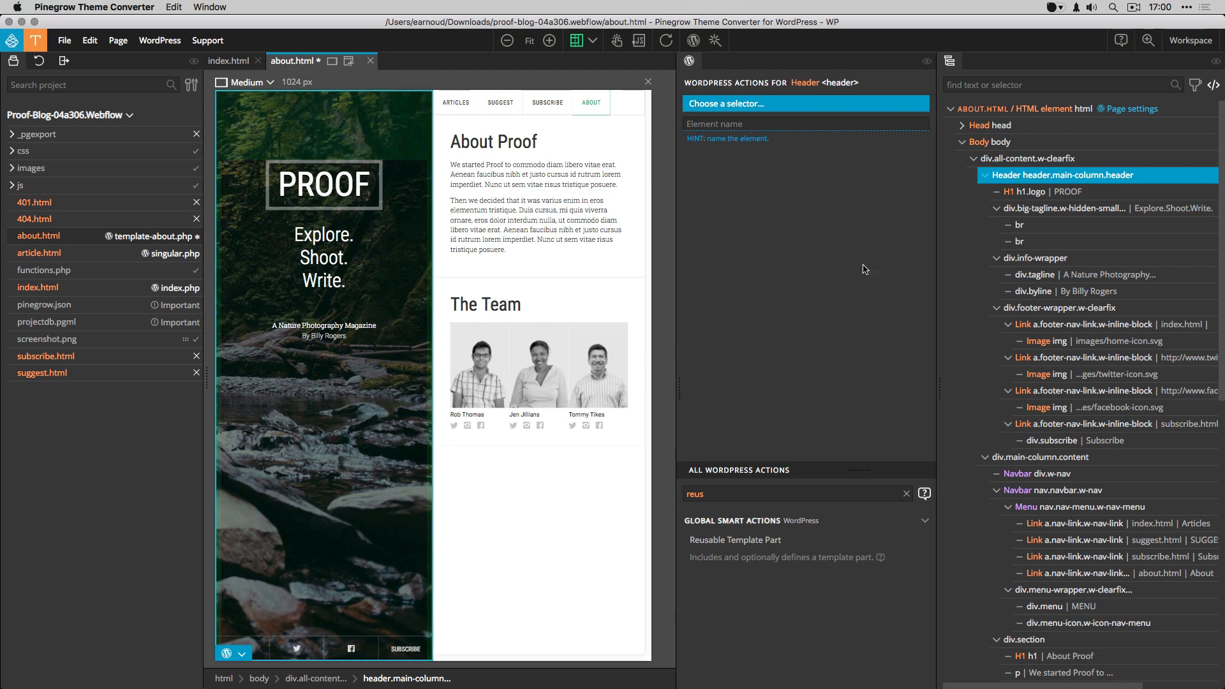
left_click(755, 536)
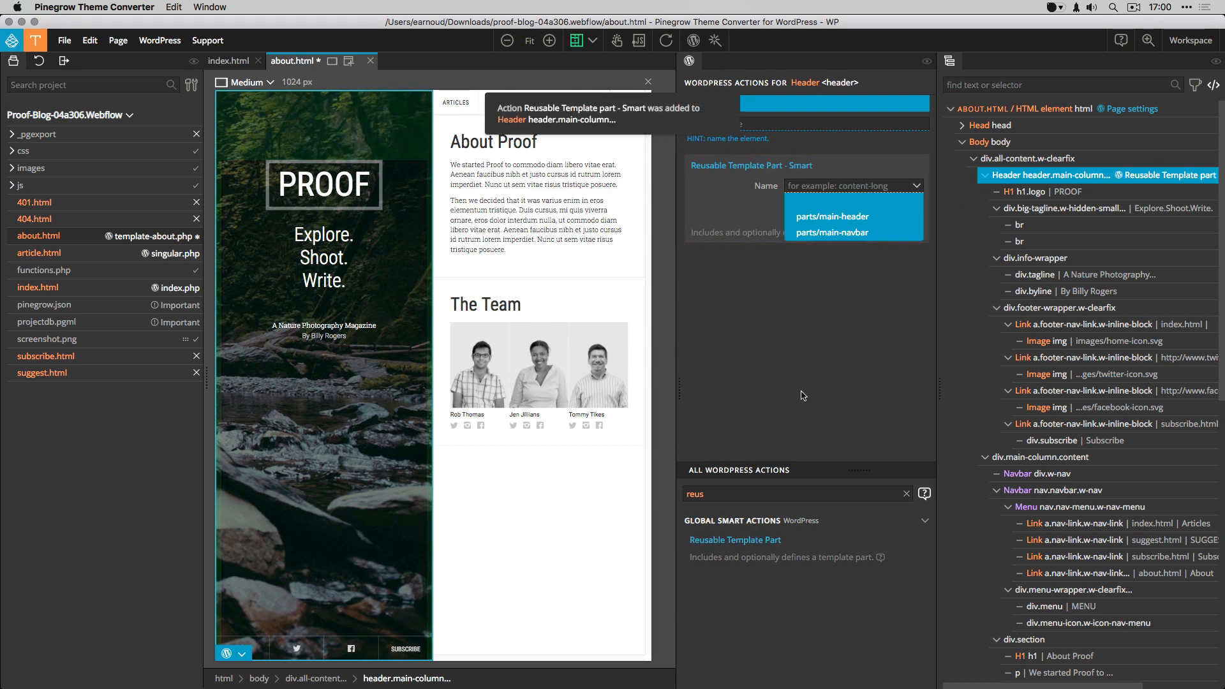
left_click(851, 217)
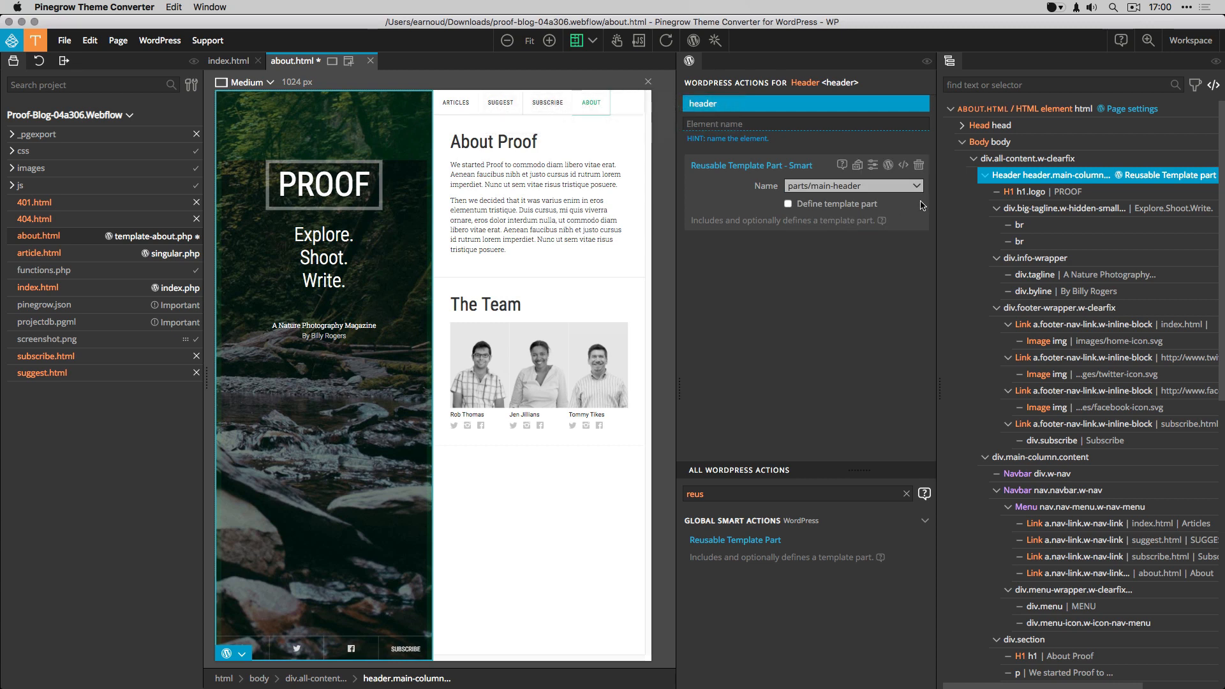
Add a Reusable Template Part action to the about page's nav.navbar element, using the existing parts/main-navbar.
left_click(984, 176)
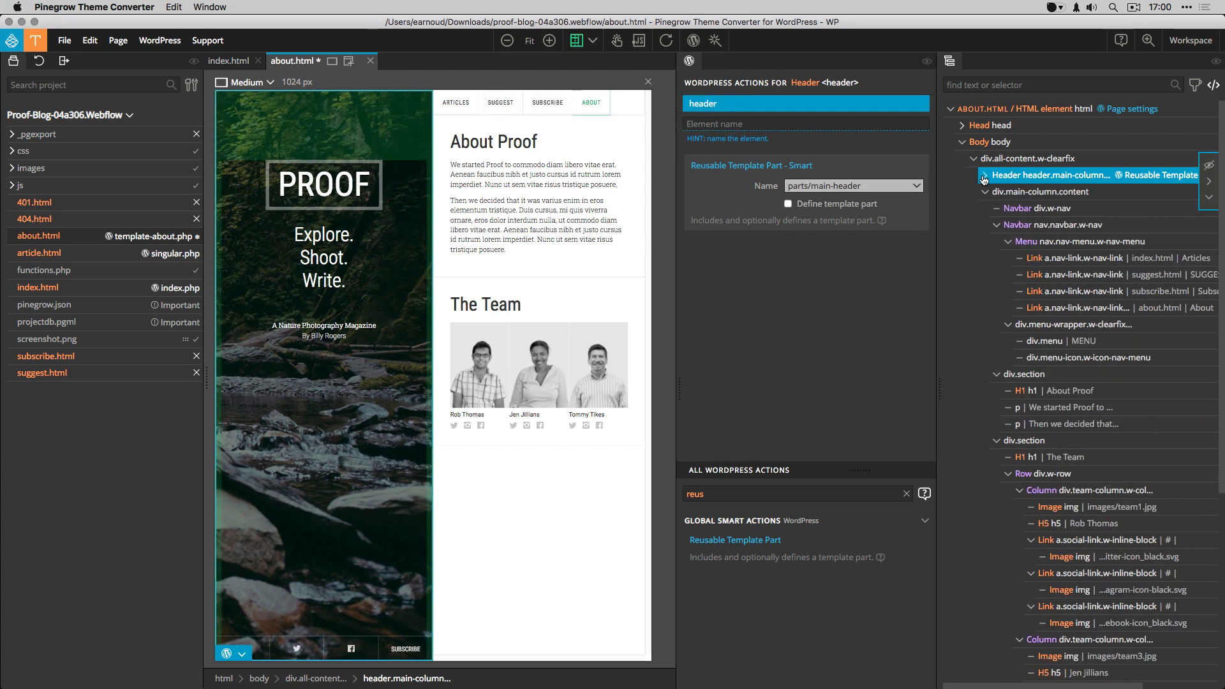
left_click(1023, 224)
left_click(997, 224)
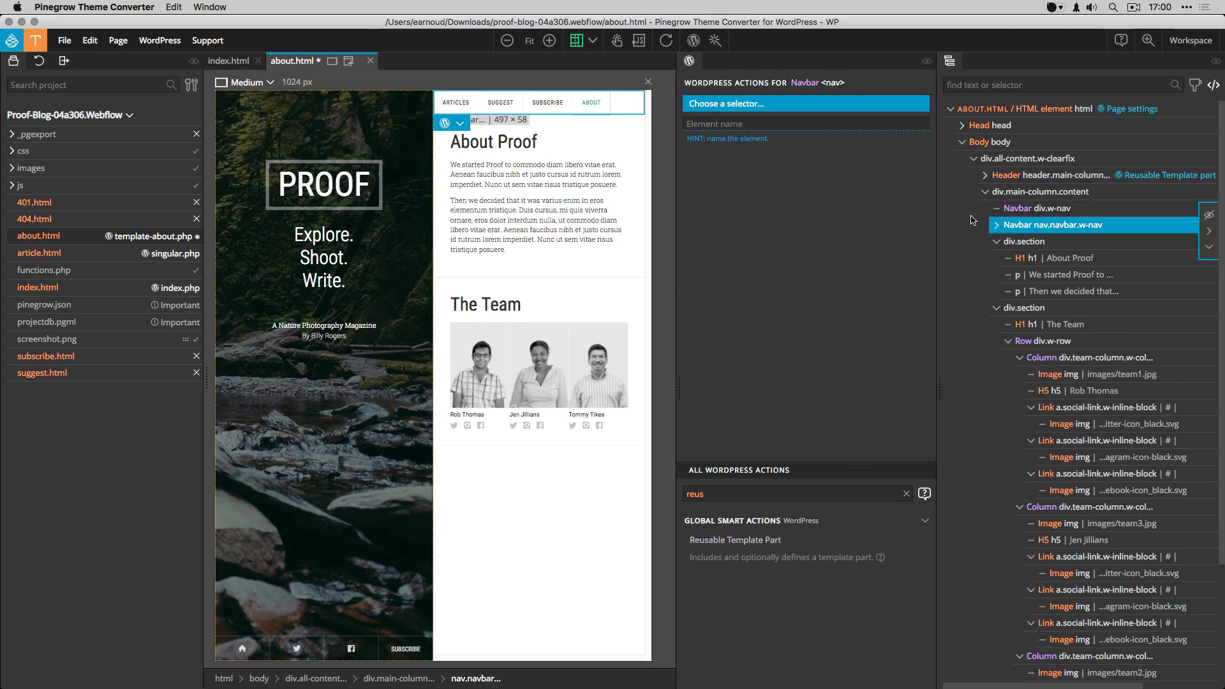
left_click(725, 541)
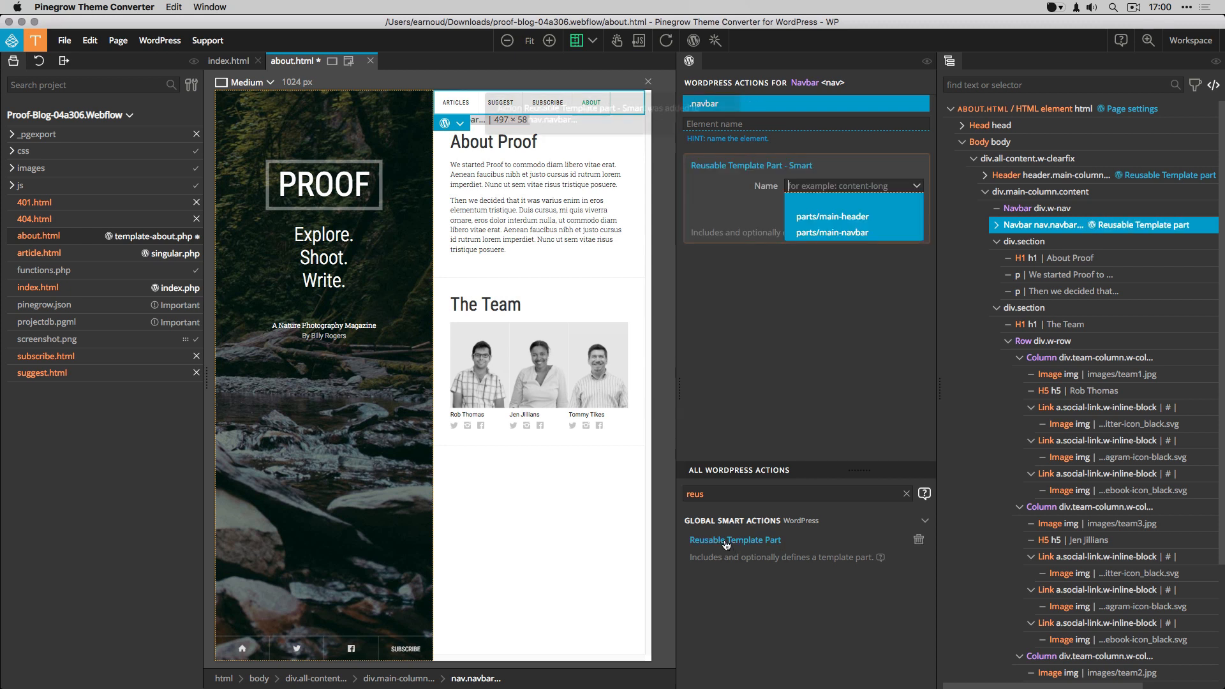
left_click(841, 233)
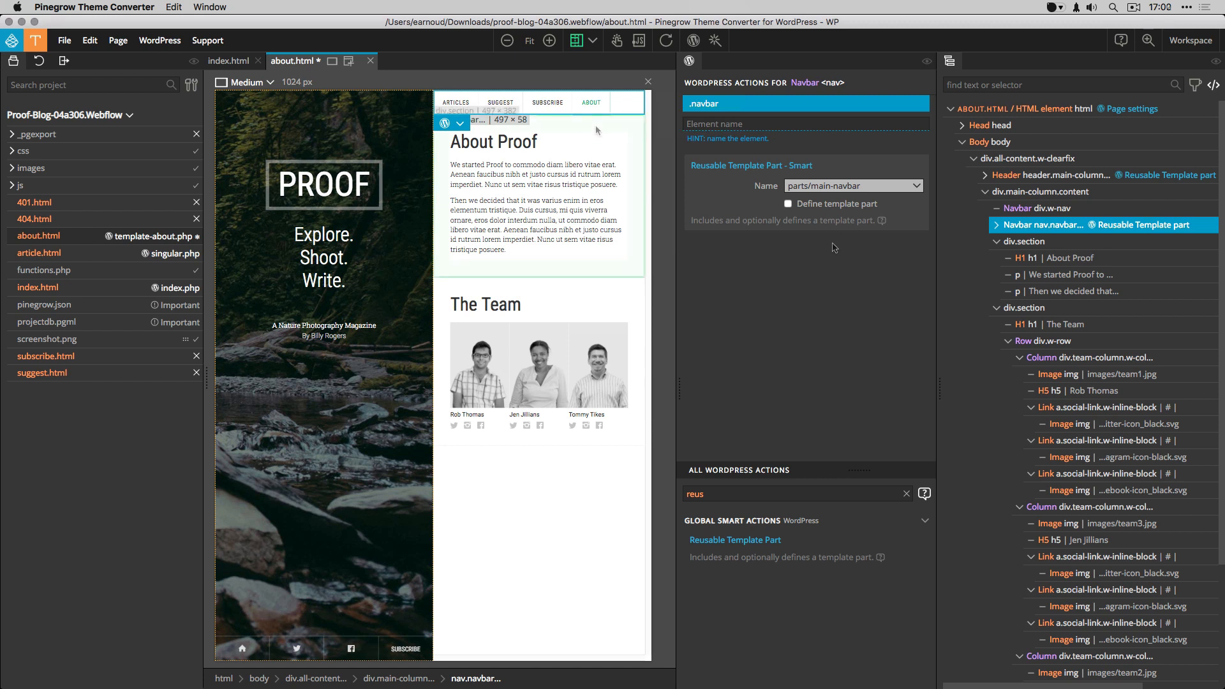
Add the Show Posts action to the about page's first div.section and the Post Title action to its About Proof heading.
left_click(1021, 241)
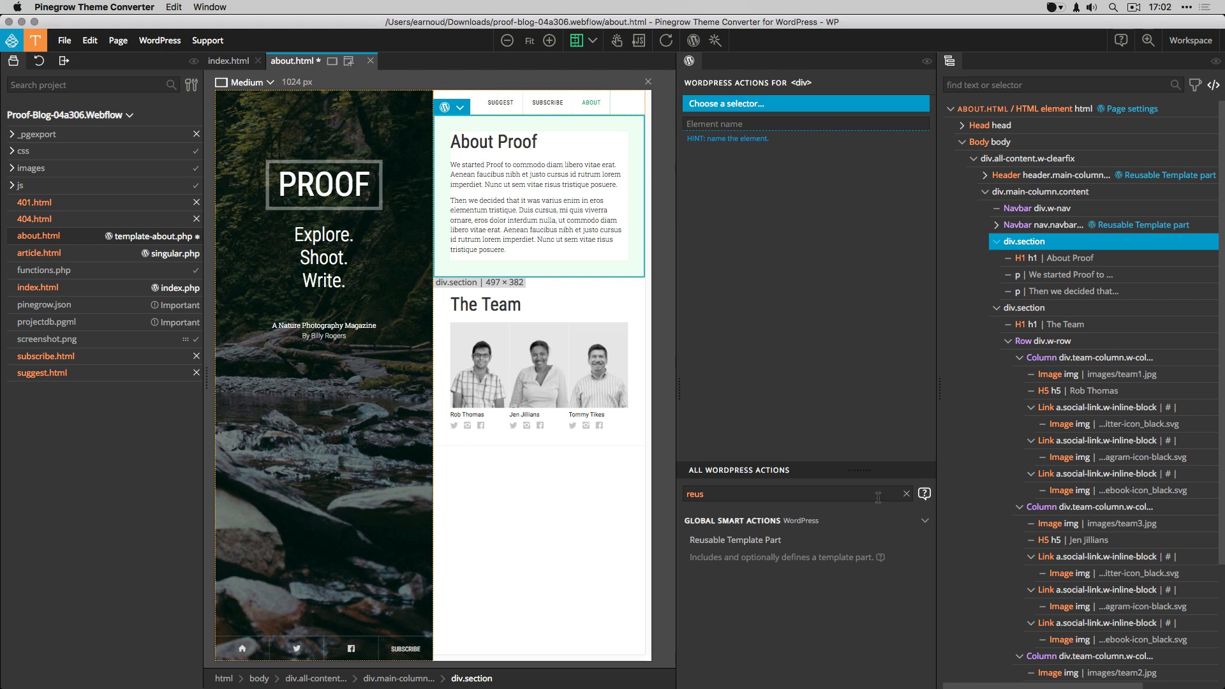
left_click(906, 495)
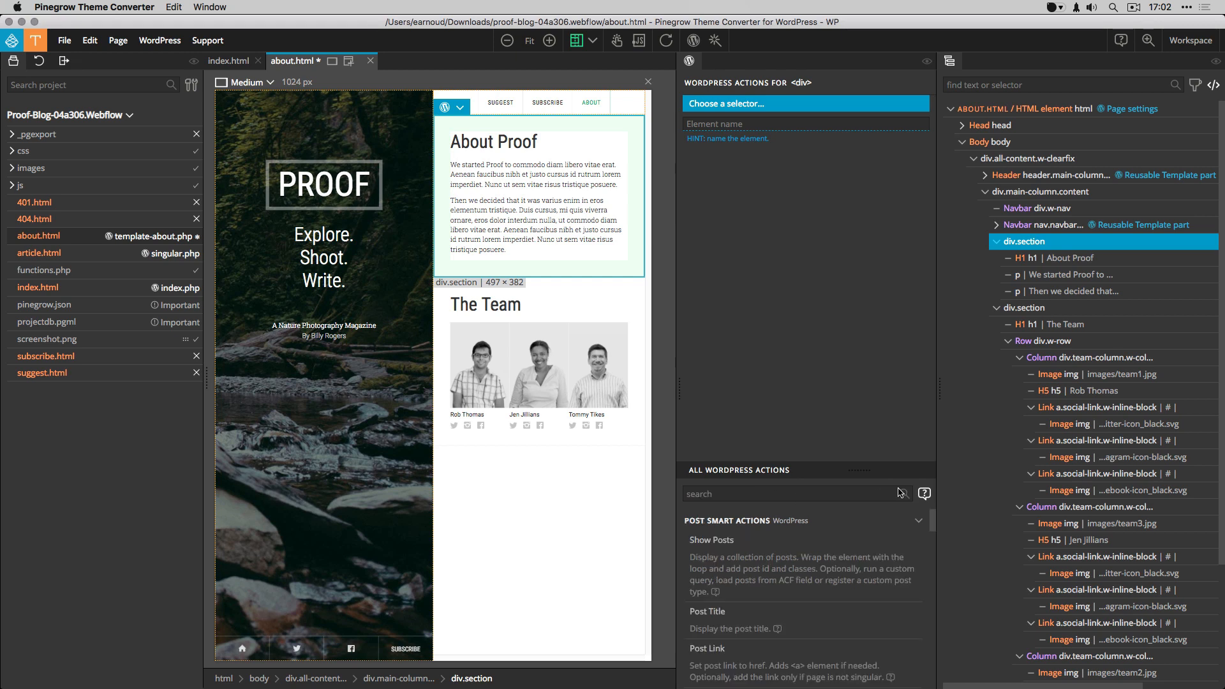
left_click(711, 541)
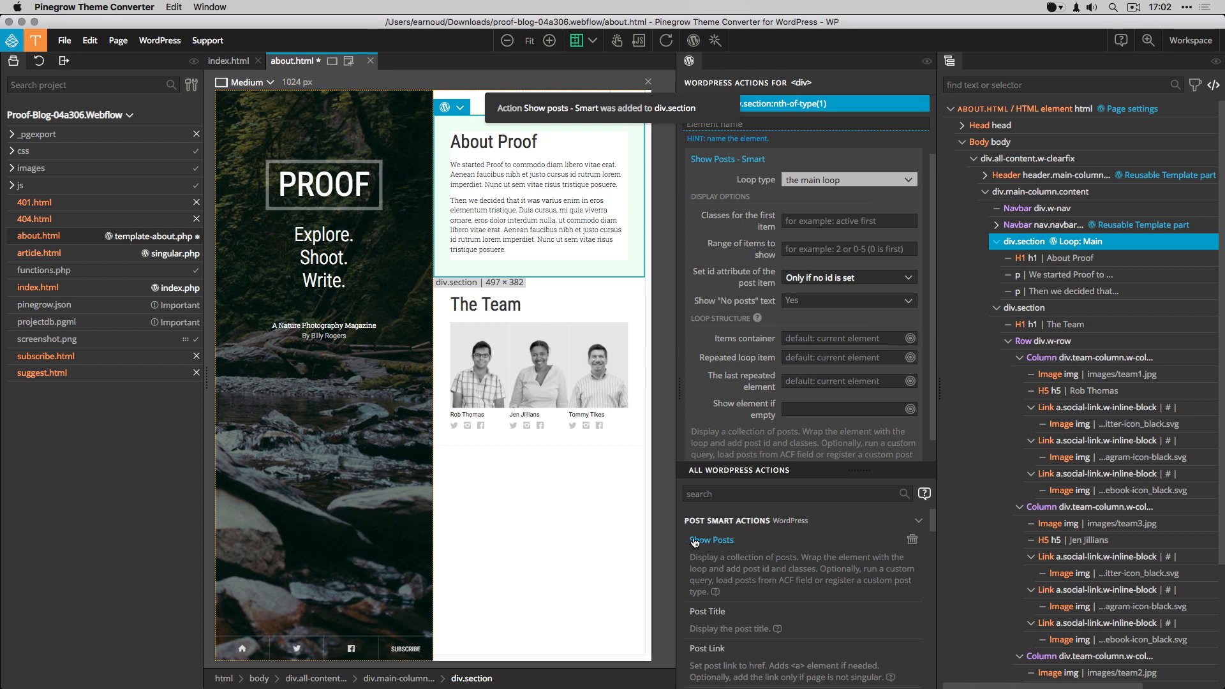
left_click(1060, 258)
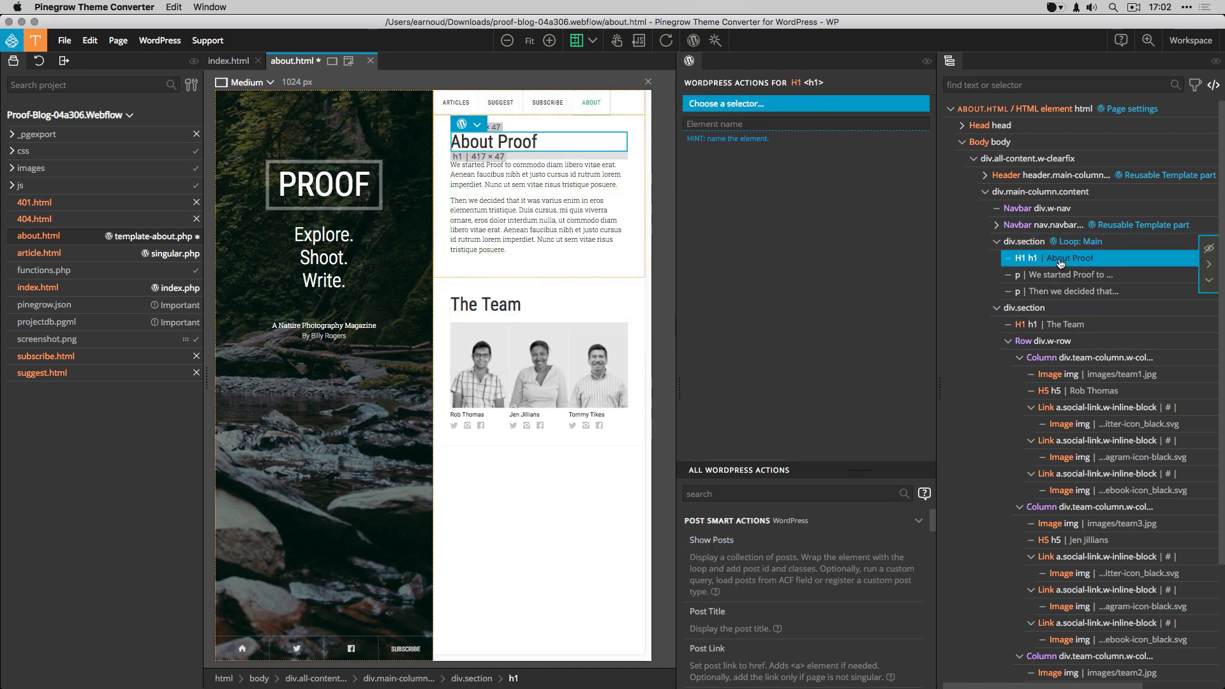
left_click(709, 612)
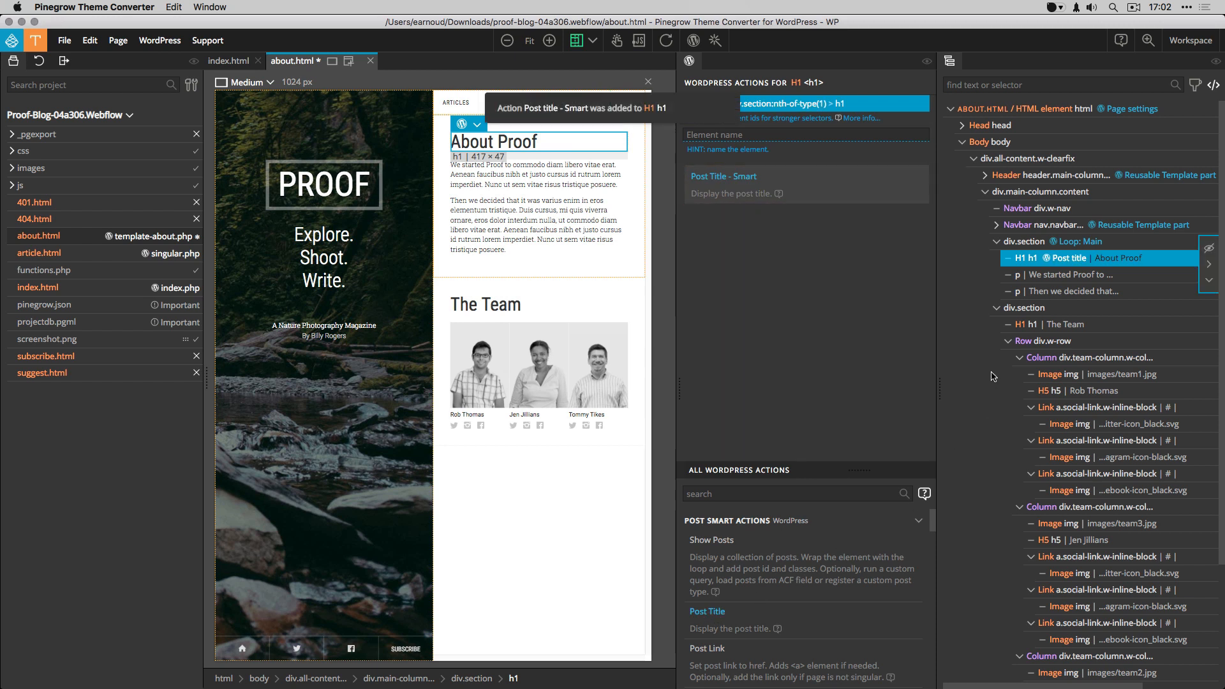
Add the Post Content action to the first paragraph under the About Proof heading.
left_click(1050, 281)
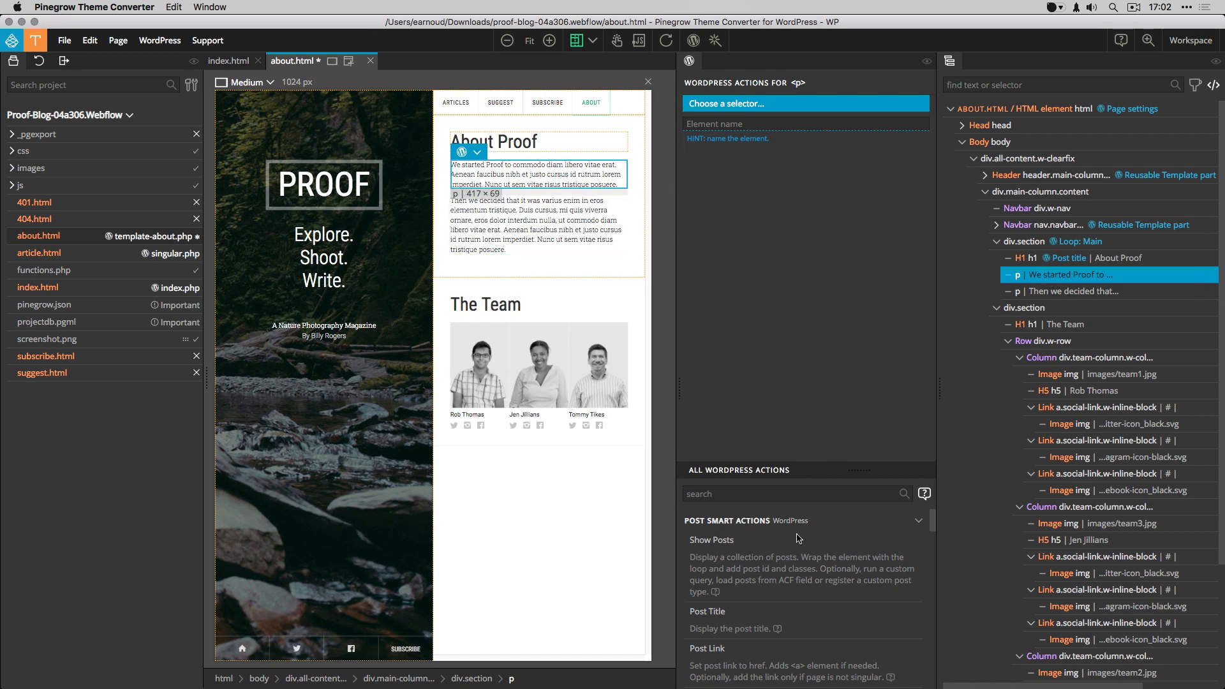
scroll(772, 574, "down", 2)
scroll(772, 574, "down", 2)
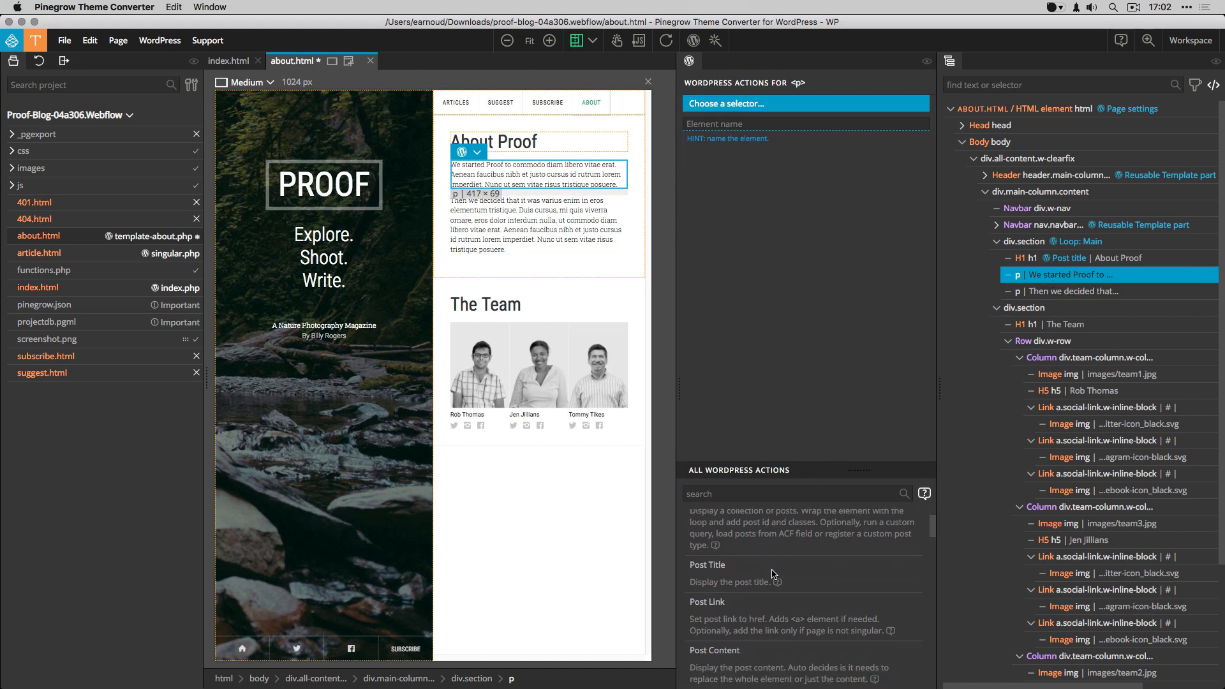
left_click(740, 650)
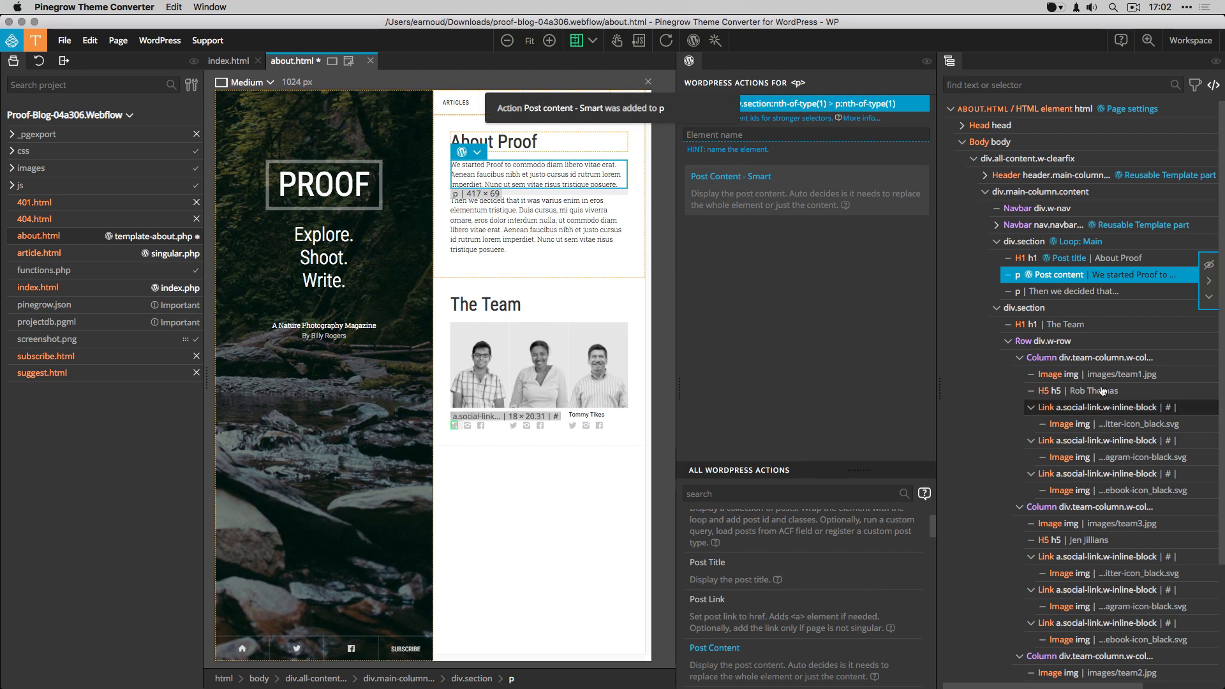
Add the smart Don't Export action to the second paragraph of the About Proof section.
left_click(1091, 292)
left_click(760, 495)
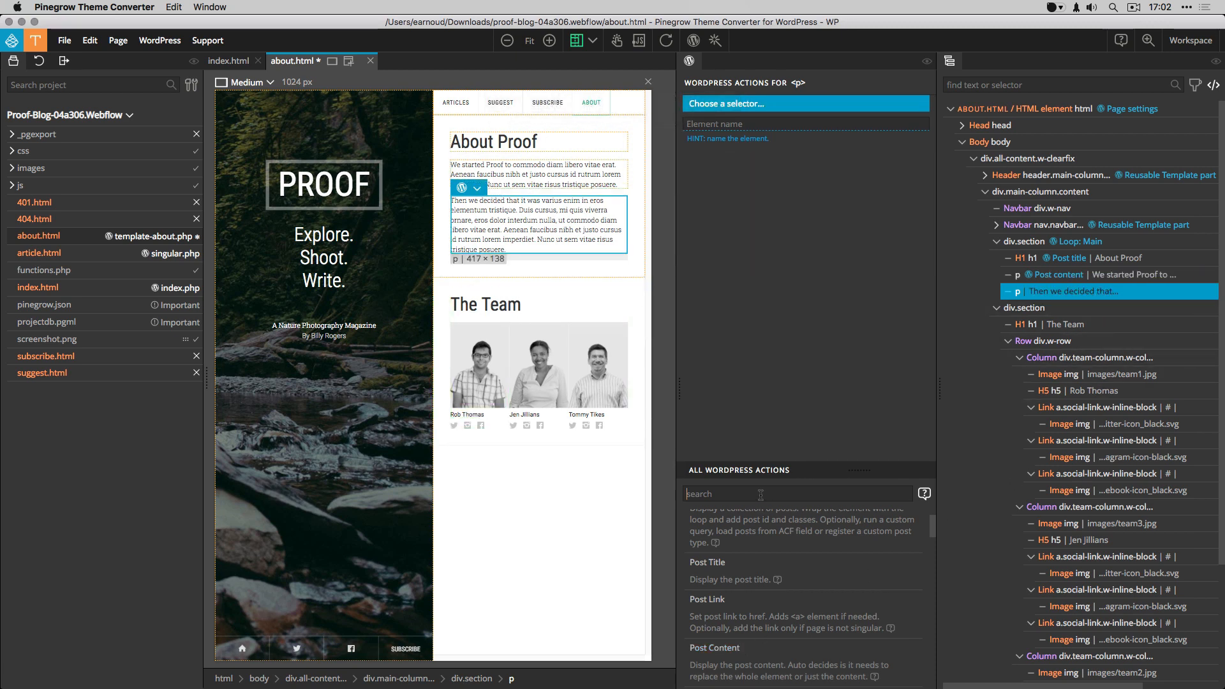
type("don")
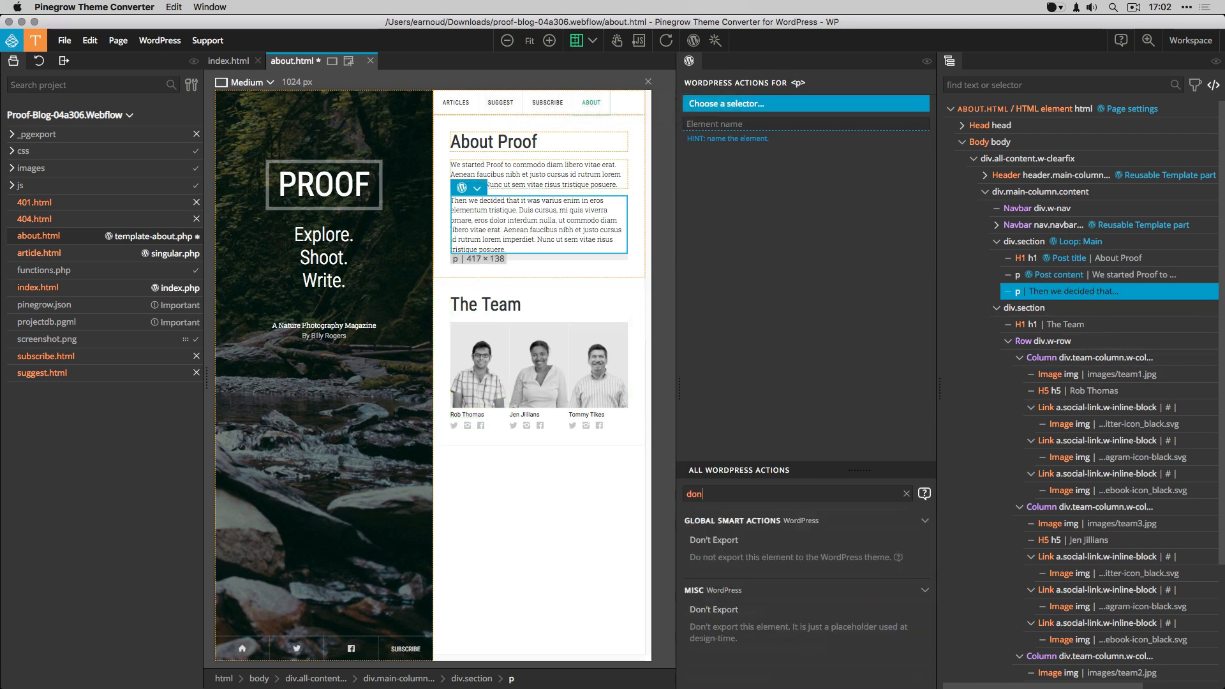
left_click(720, 540)
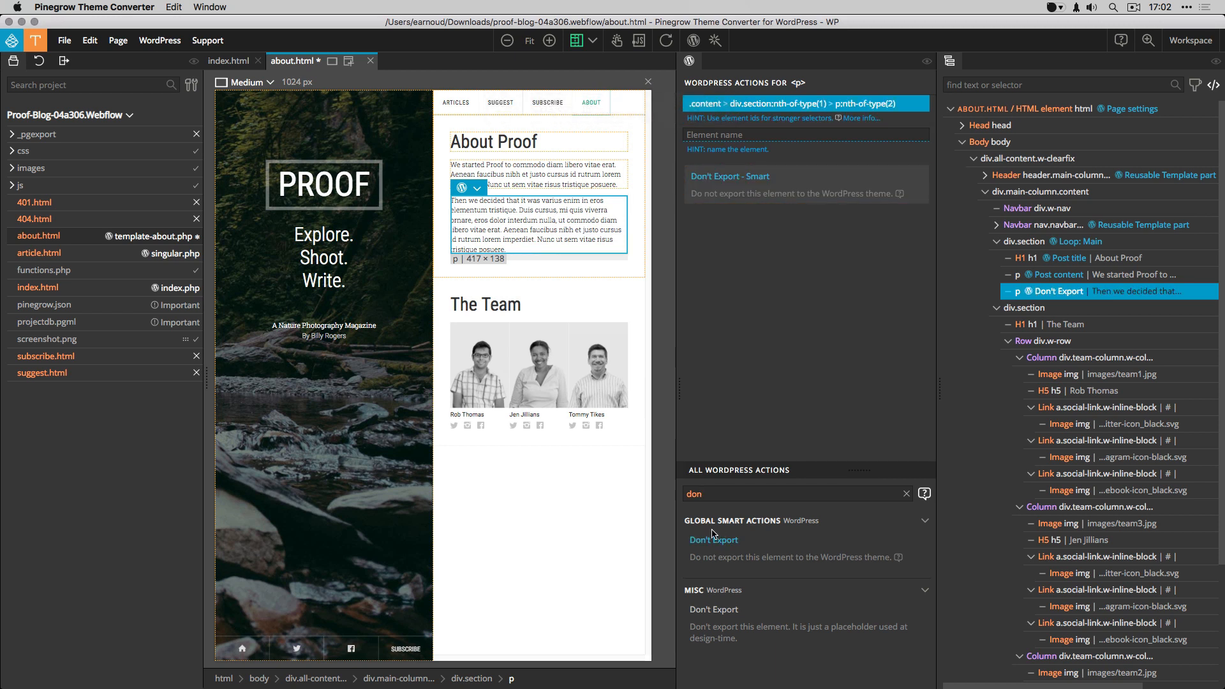
Add the Show Posts action to the Team div.section, using a custom query loop with post type team.
left_click(1054, 309)
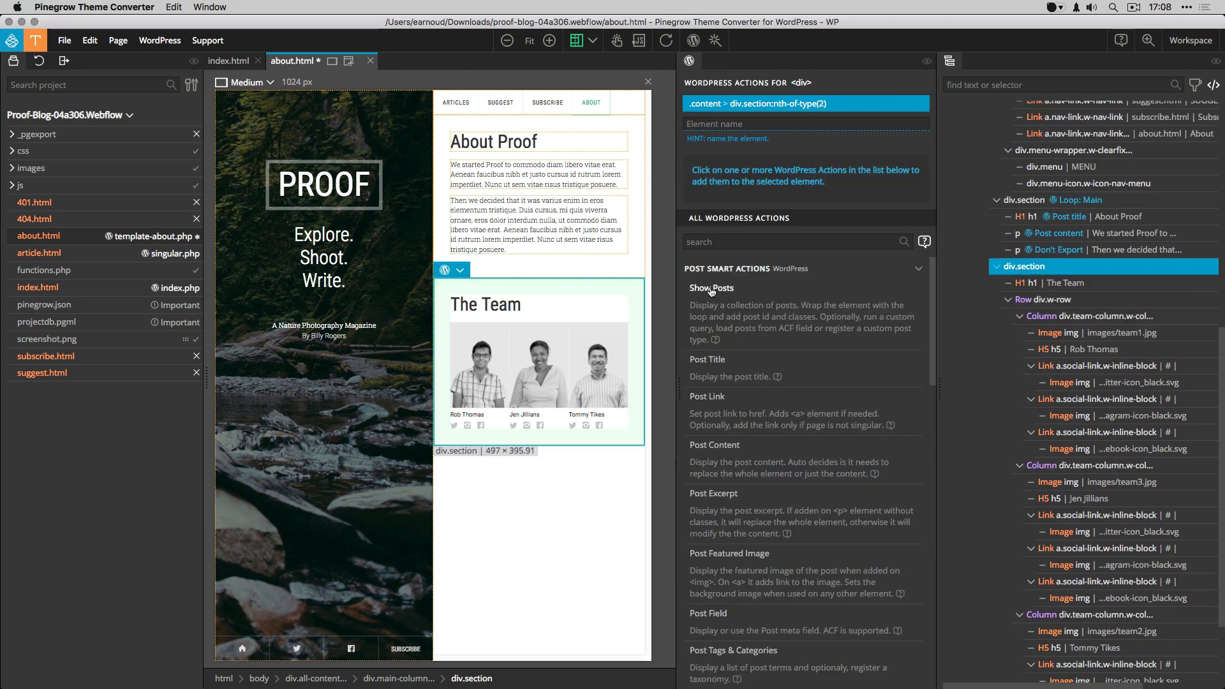
left_click(711, 290)
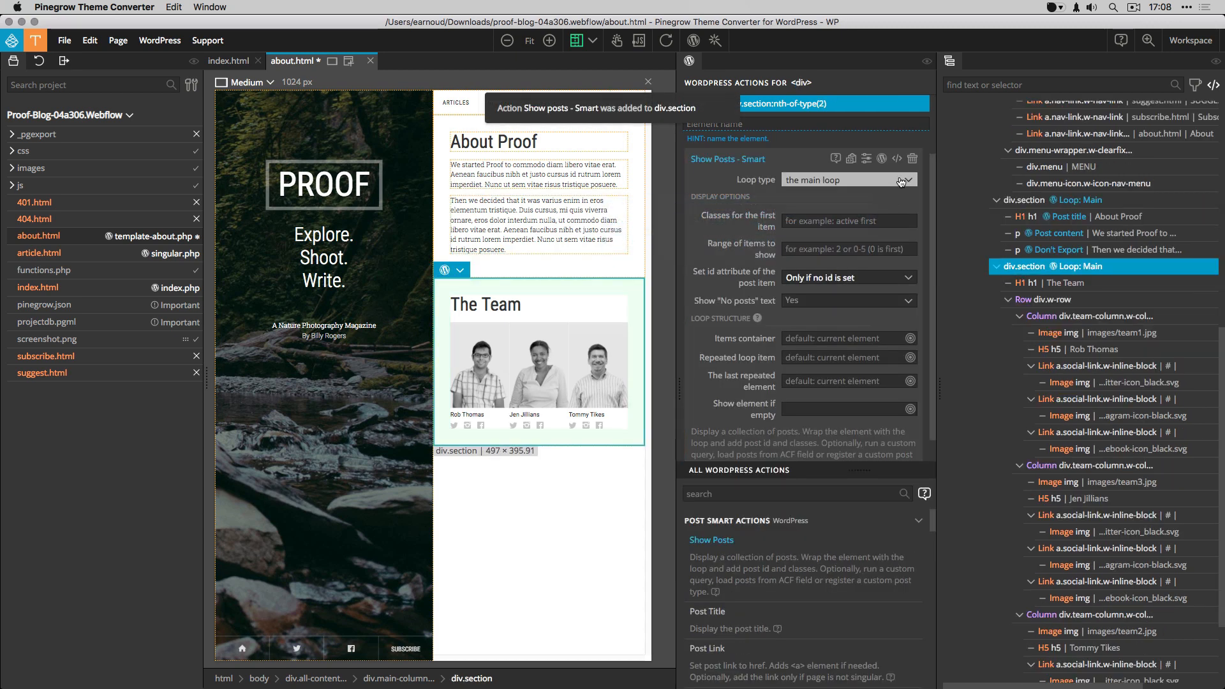
left_click(890, 182)
left_click(836, 211)
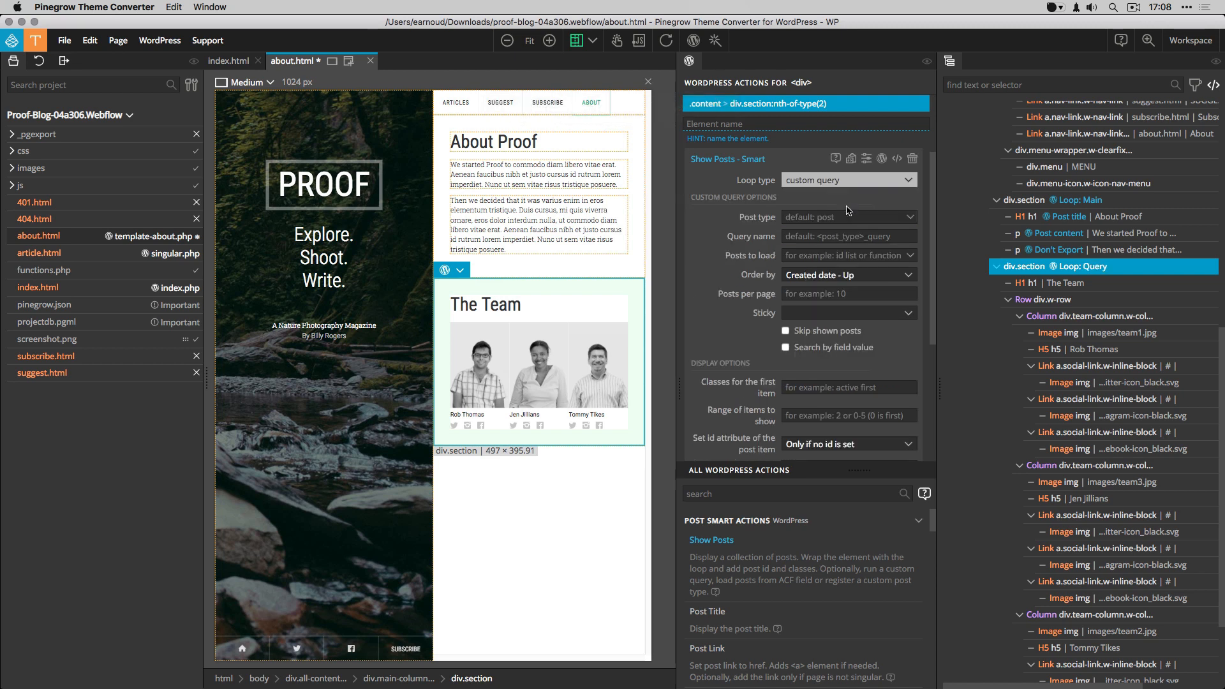
left_click(837, 217)
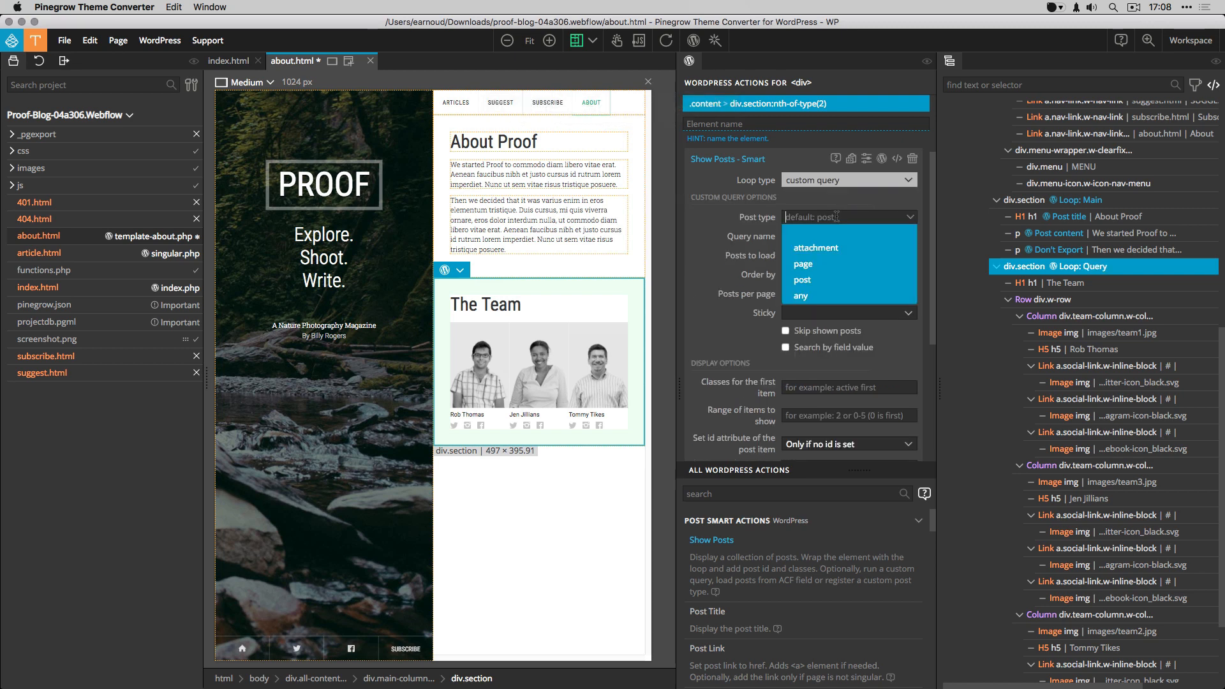
type("team")
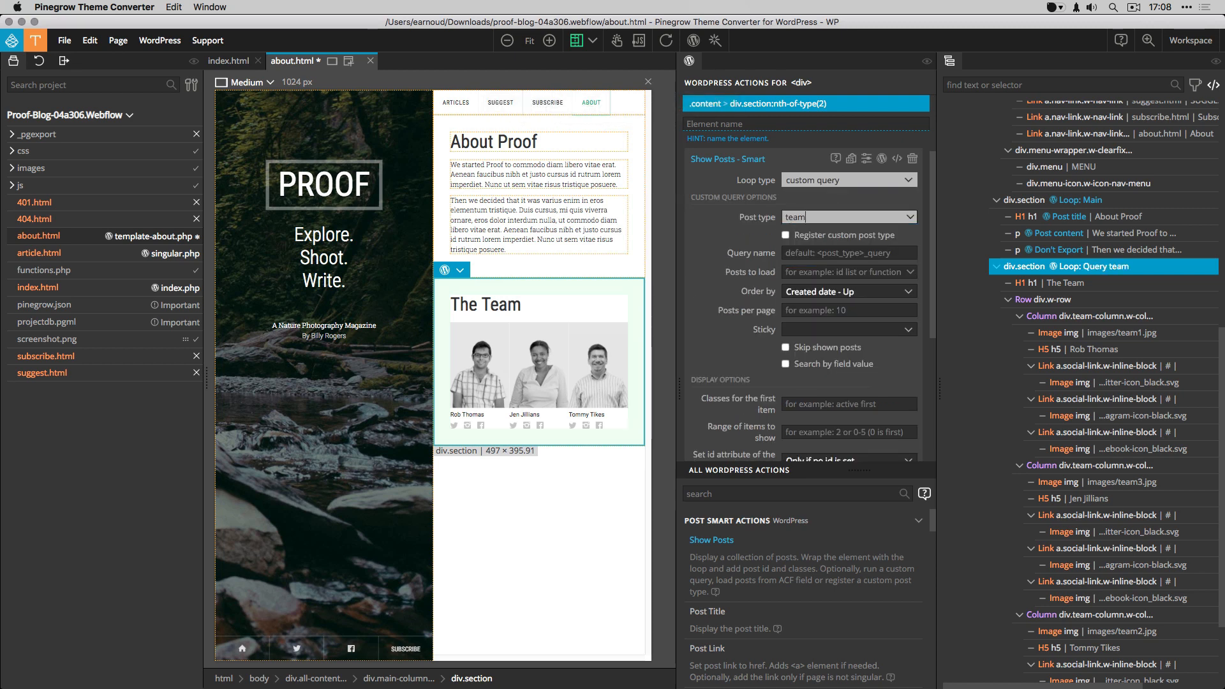
Name the team section's query pgpb_team_query and set it to 3 posts per page.
left_click(836, 253)
type("pgpb_")
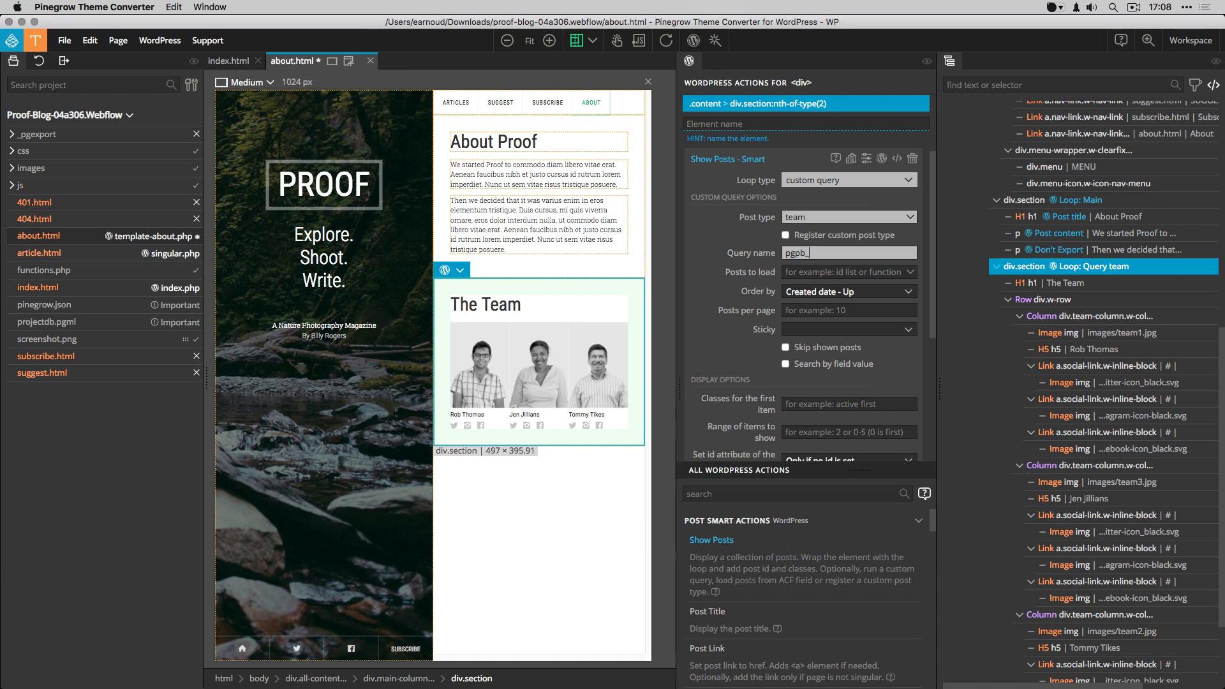
type("team_query")
left_click(814, 312)
type("3")
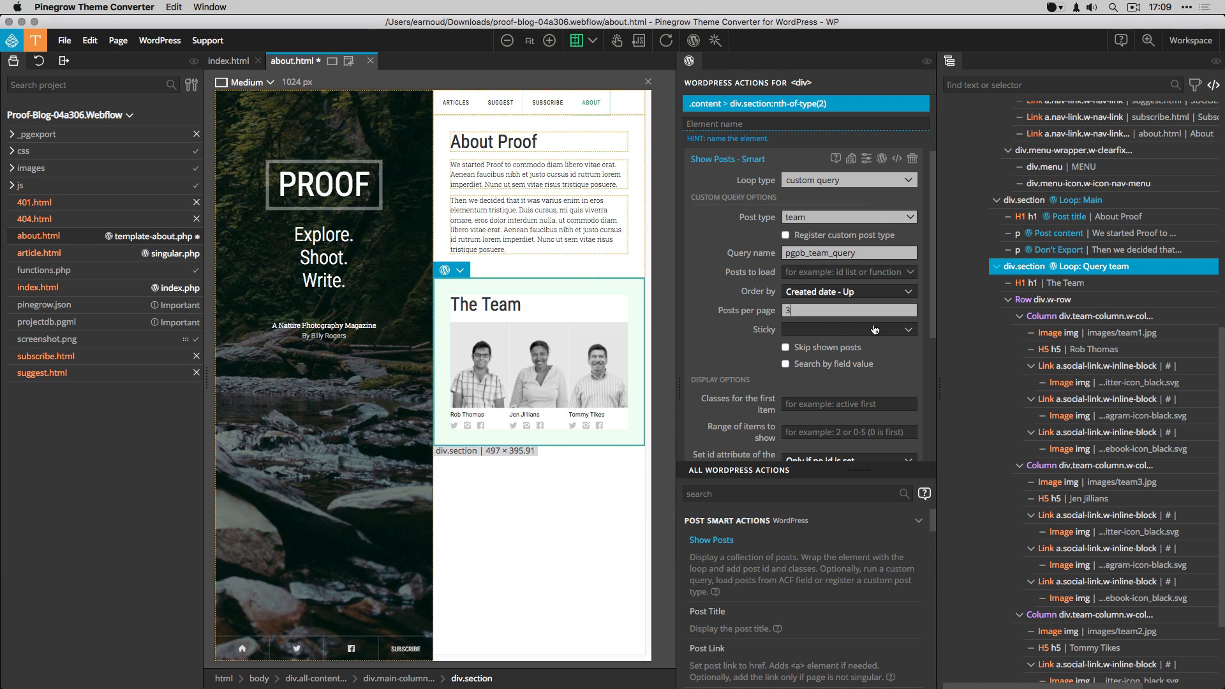
Register team as a custom post type with the plural name Team Members and singular name Team Member.
left_click(786, 236)
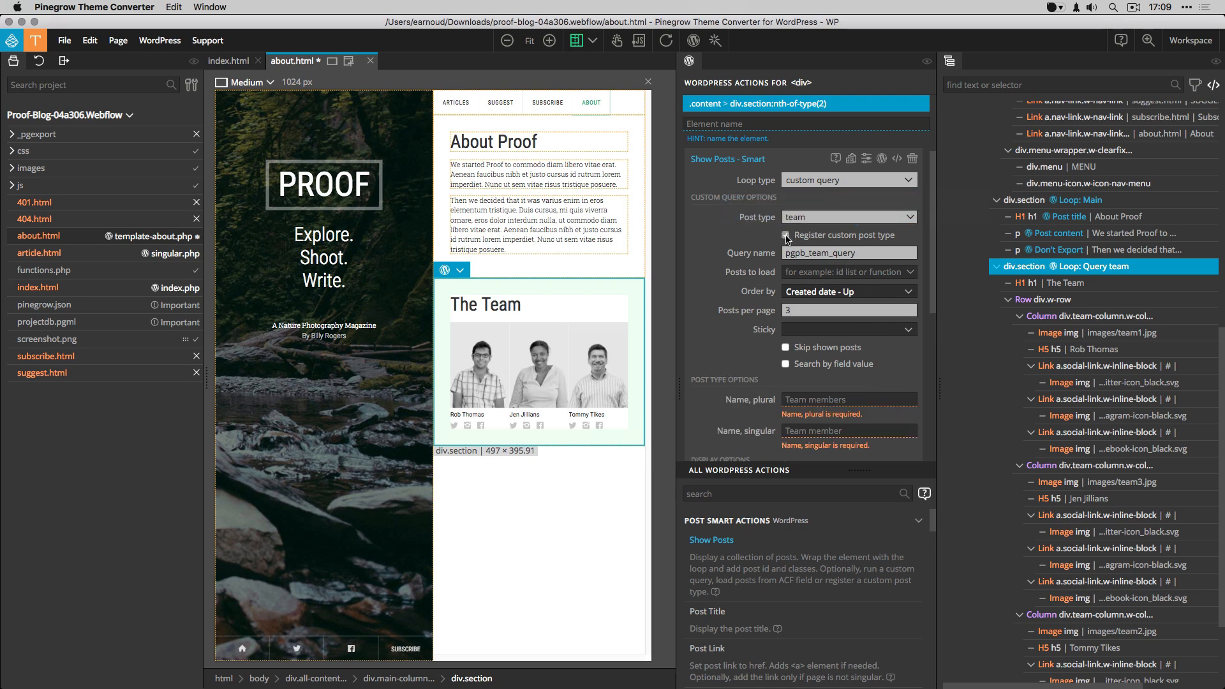
left_click(809, 398)
type("T")
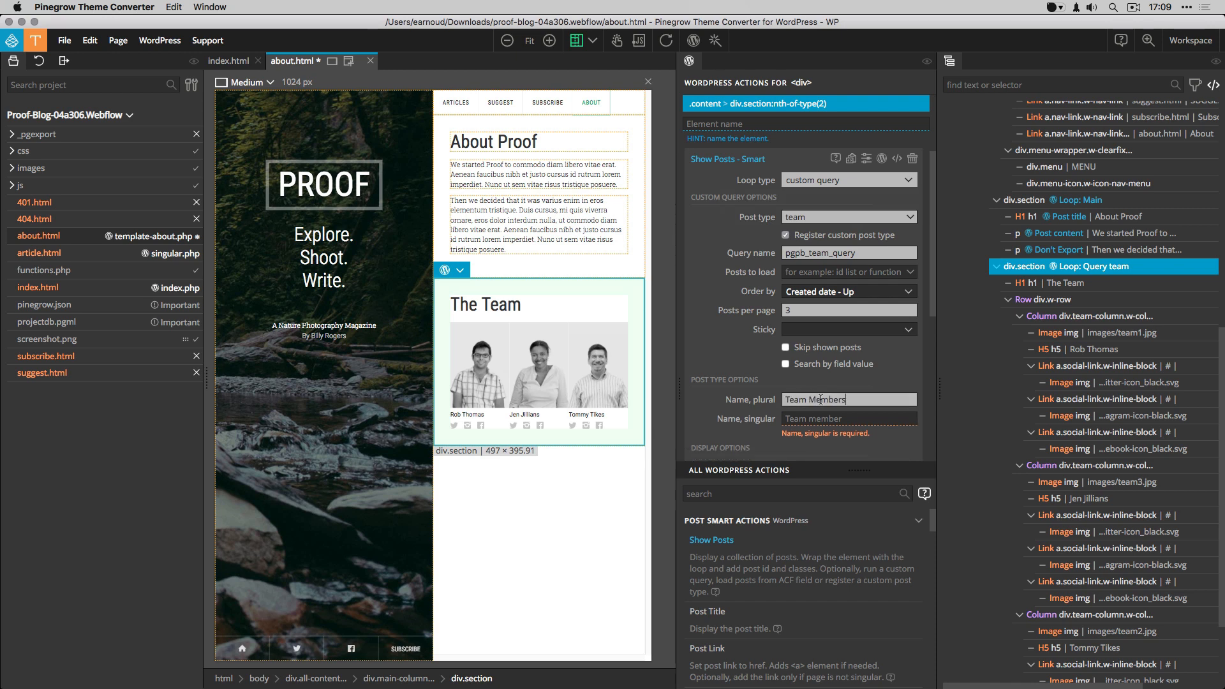
type("eam Members")
left_click(827, 418)
type("T")
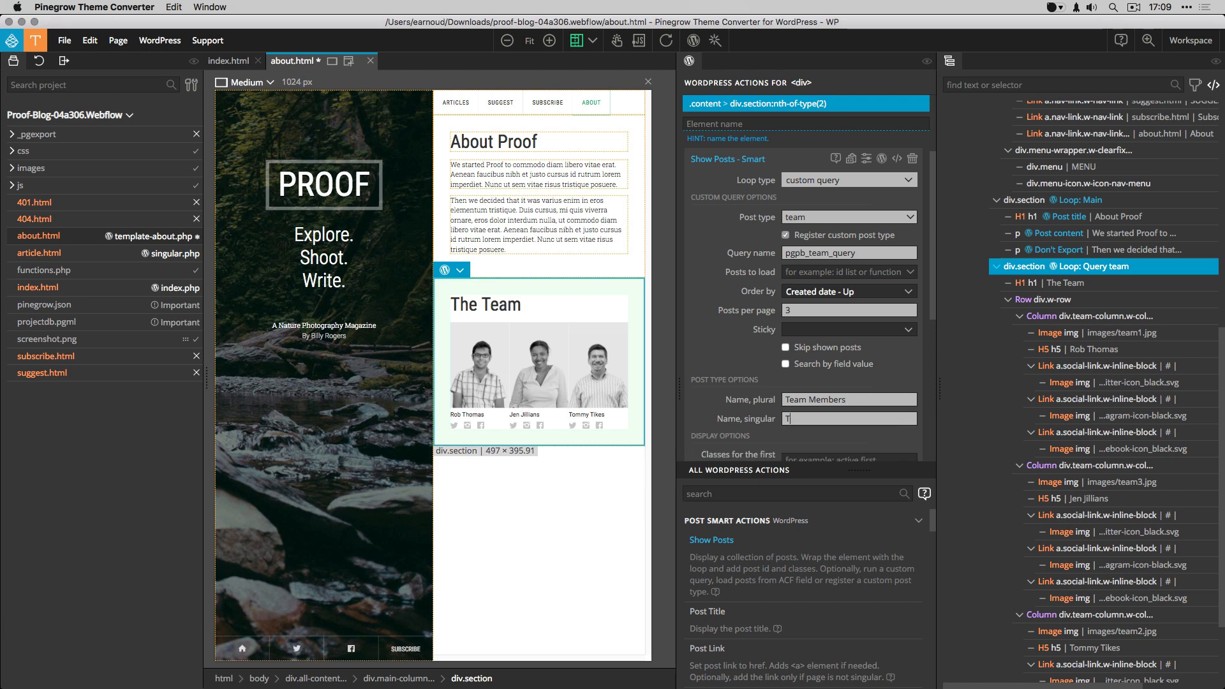
type("eam Member")
scroll(854, 400, "down", 5)
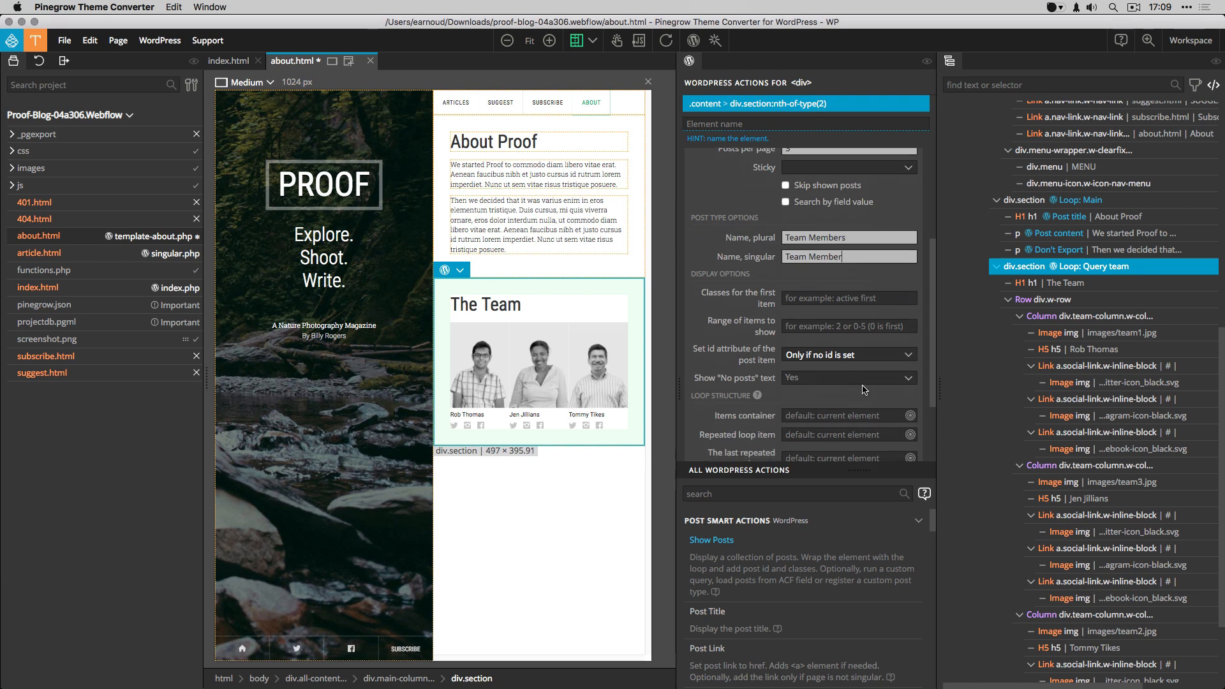
Add the Post Featured Image action to the first team column's image, with size pgpb_team_members and guessed responsive sizes.
scroll(1072, 272, "down", 2)
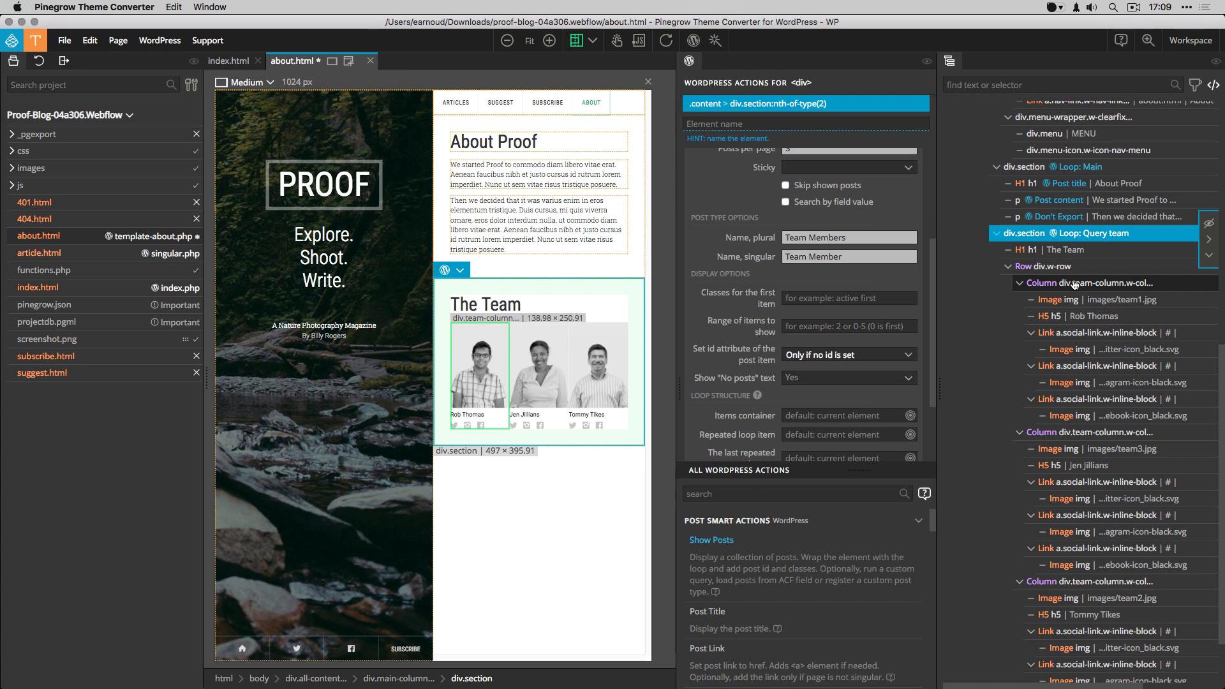
left_click(1075, 300)
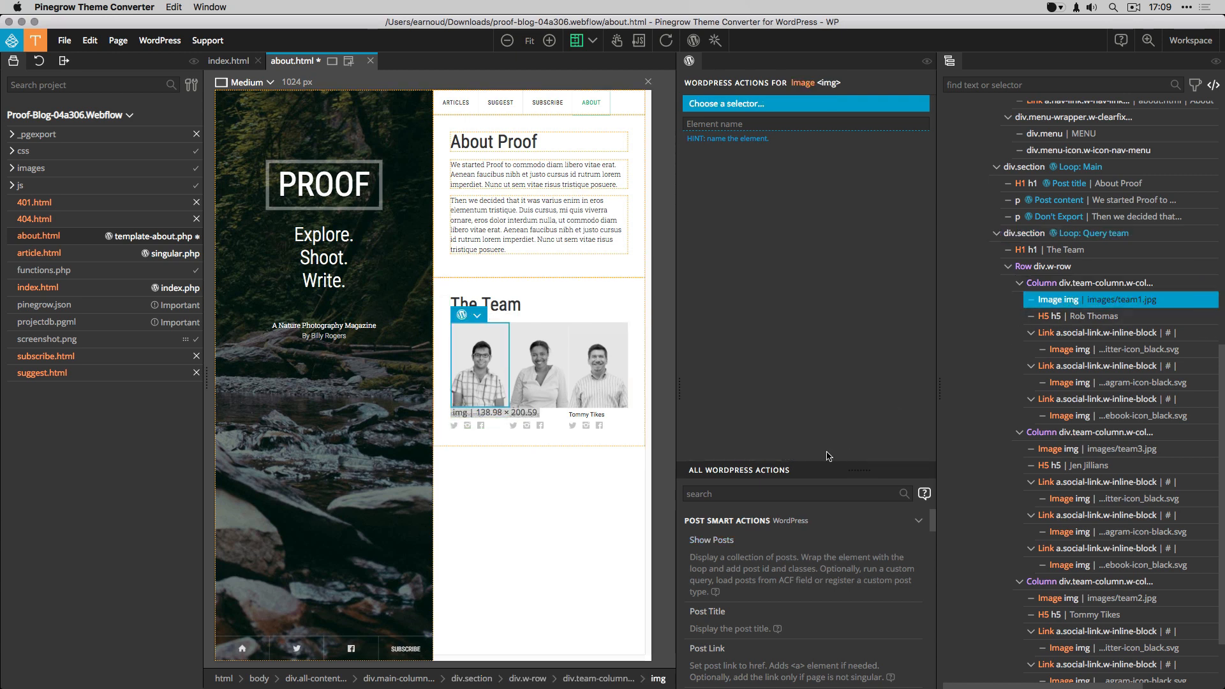
left_click(749, 497)
type("d")
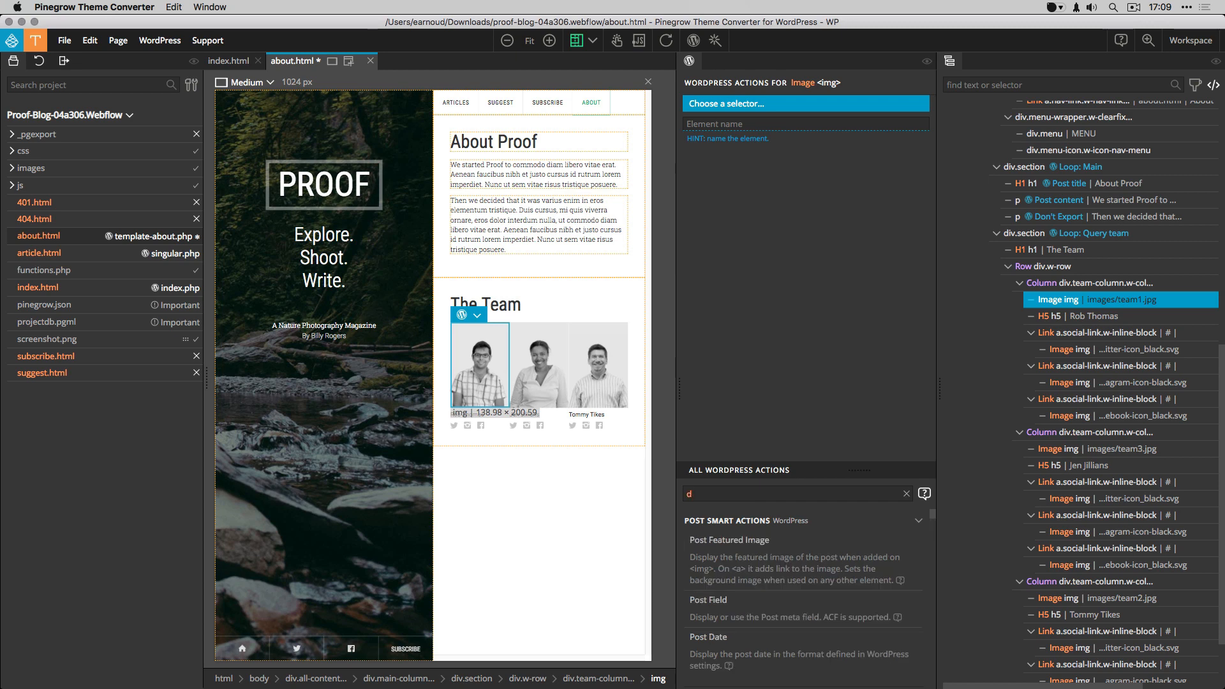
key("BackSpace")
type("fea")
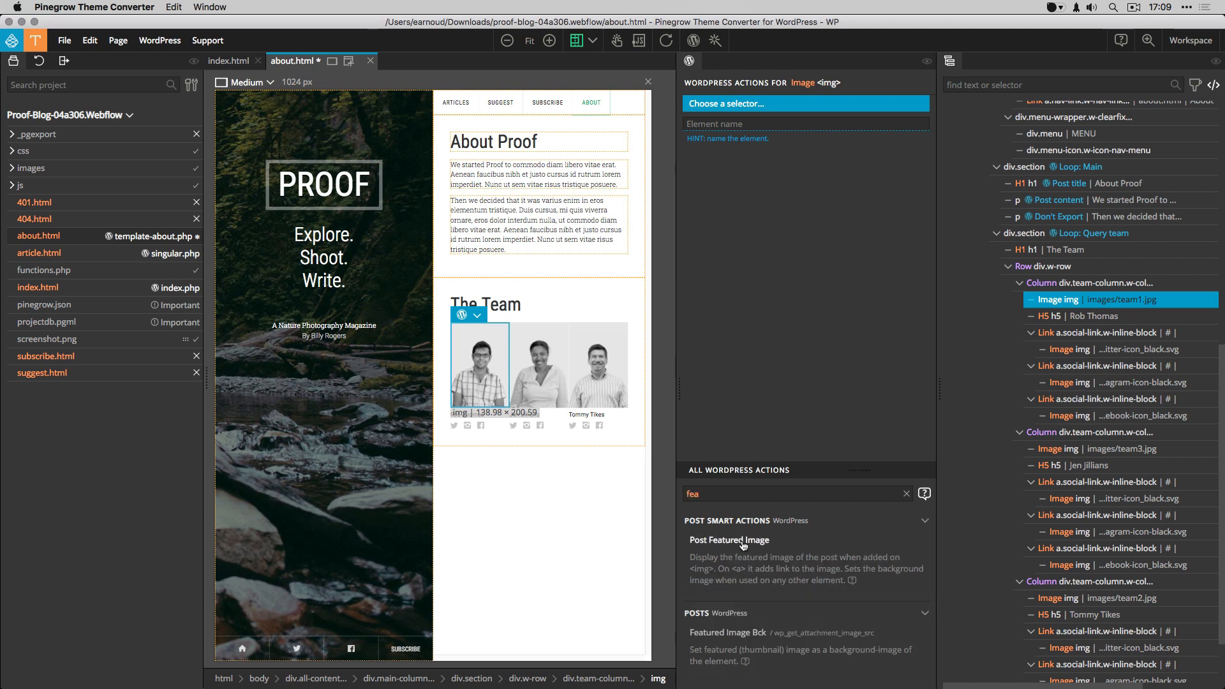
left_click(743, 541)
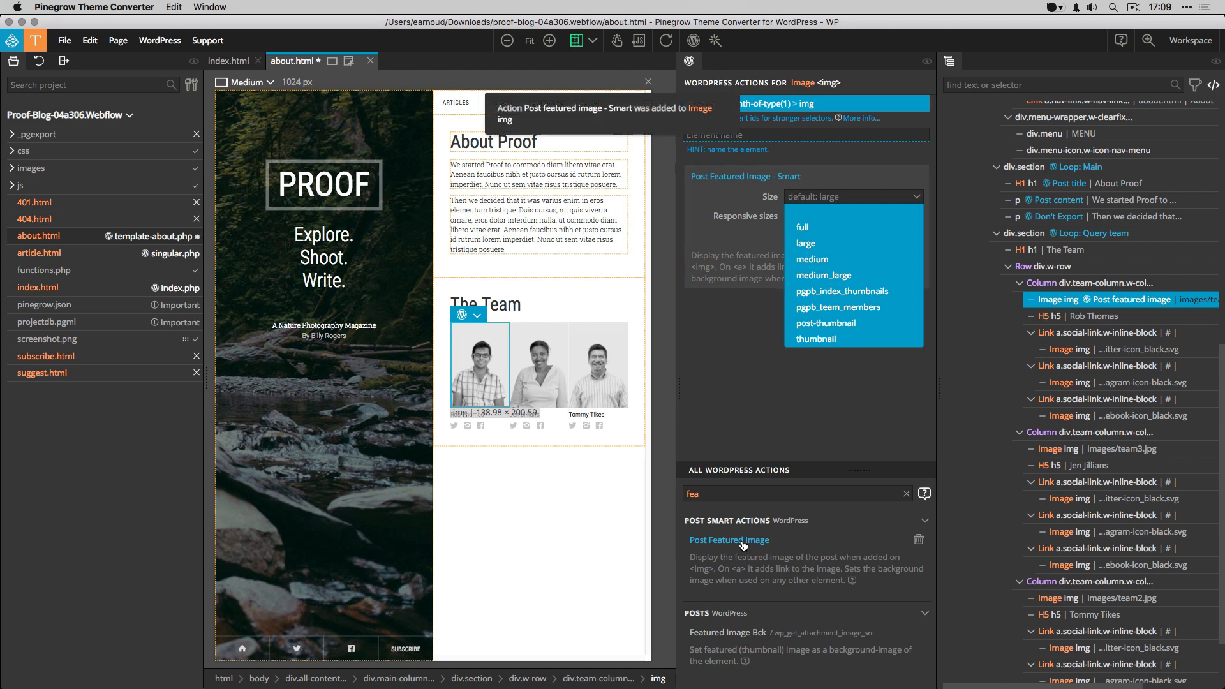
left_click(857, 309)
left_click(847, 237)
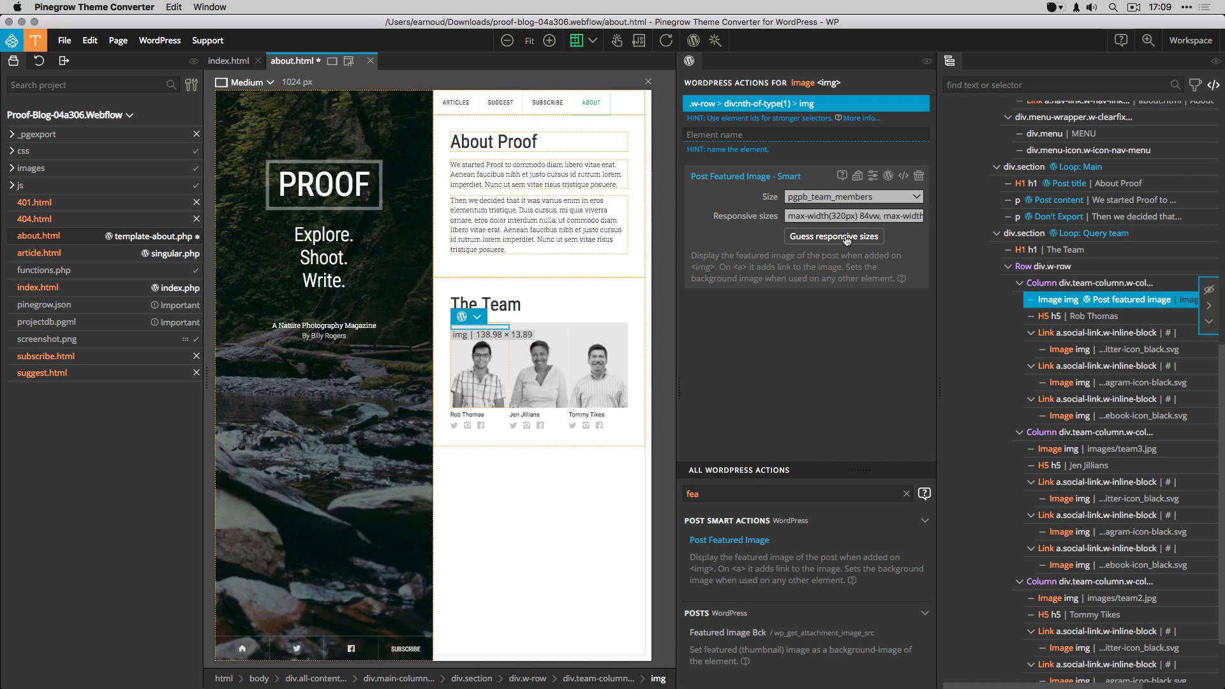
Add the Post Title action to the h5 name heading in the first team column.
left_click(1069, 317)
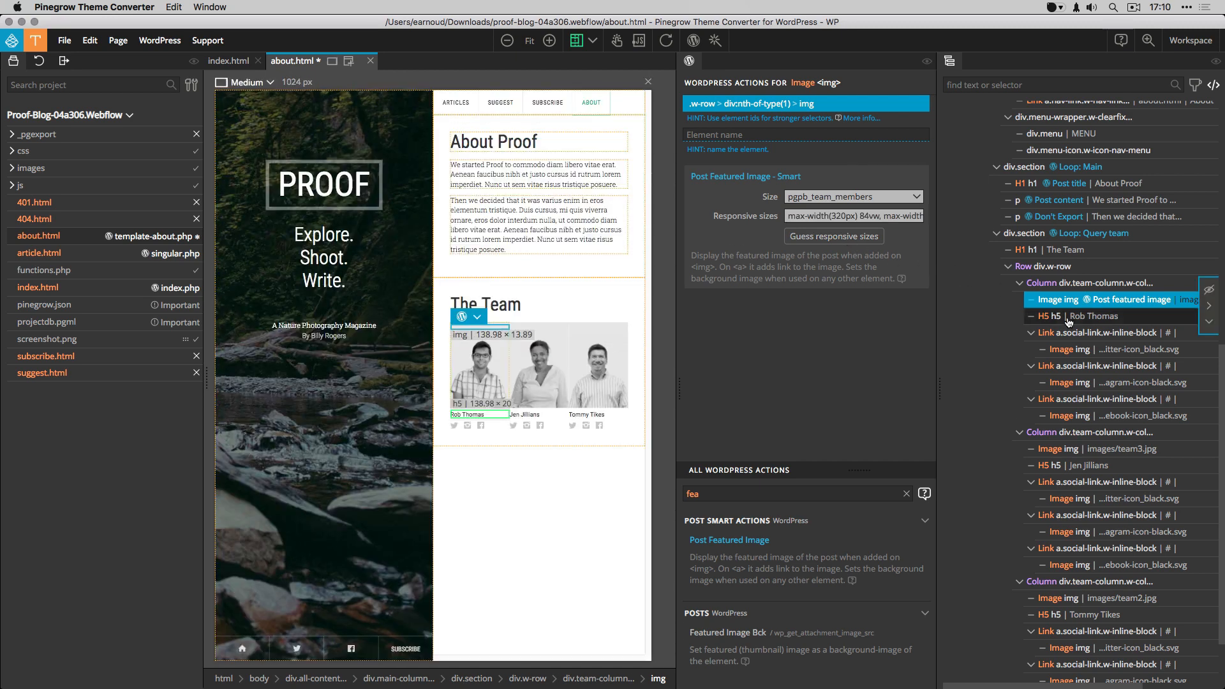
double_click(725, 496)
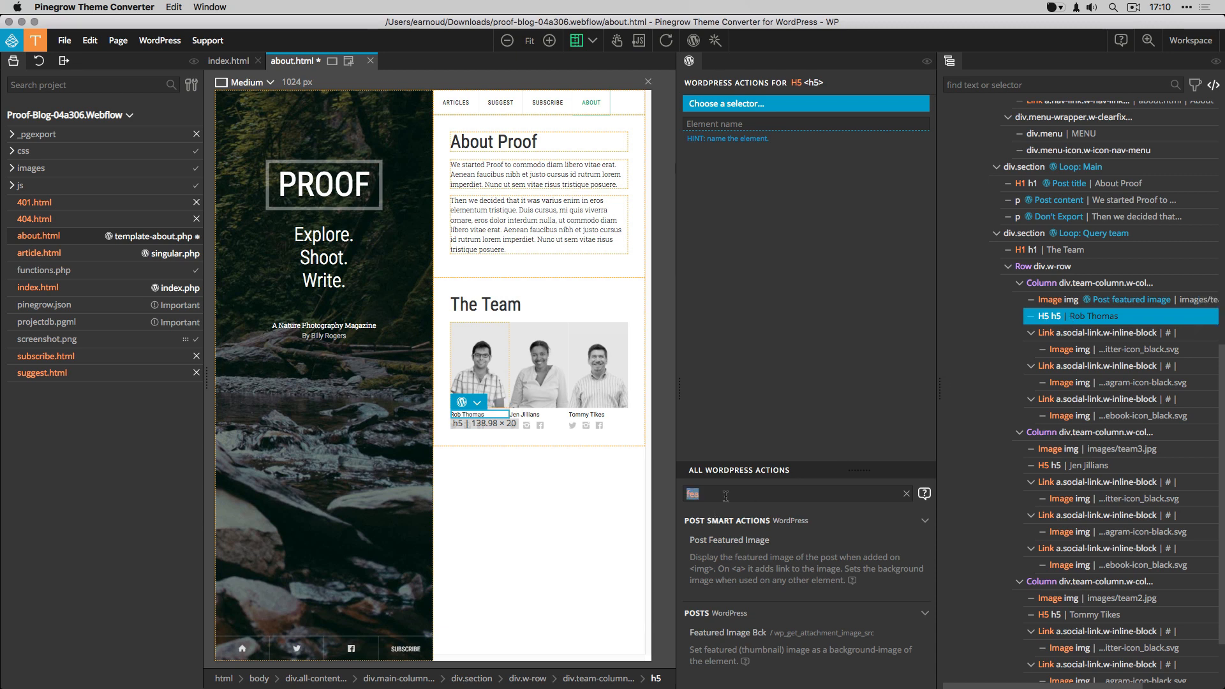
type("t")
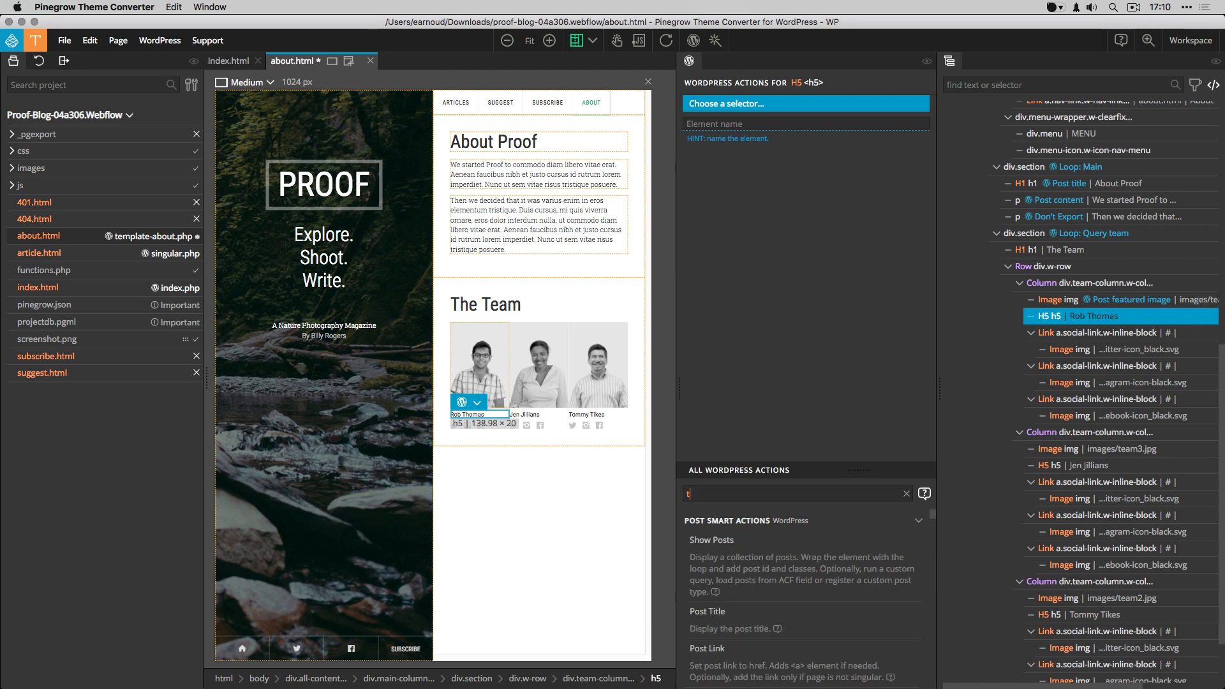
left_click(727, 611)
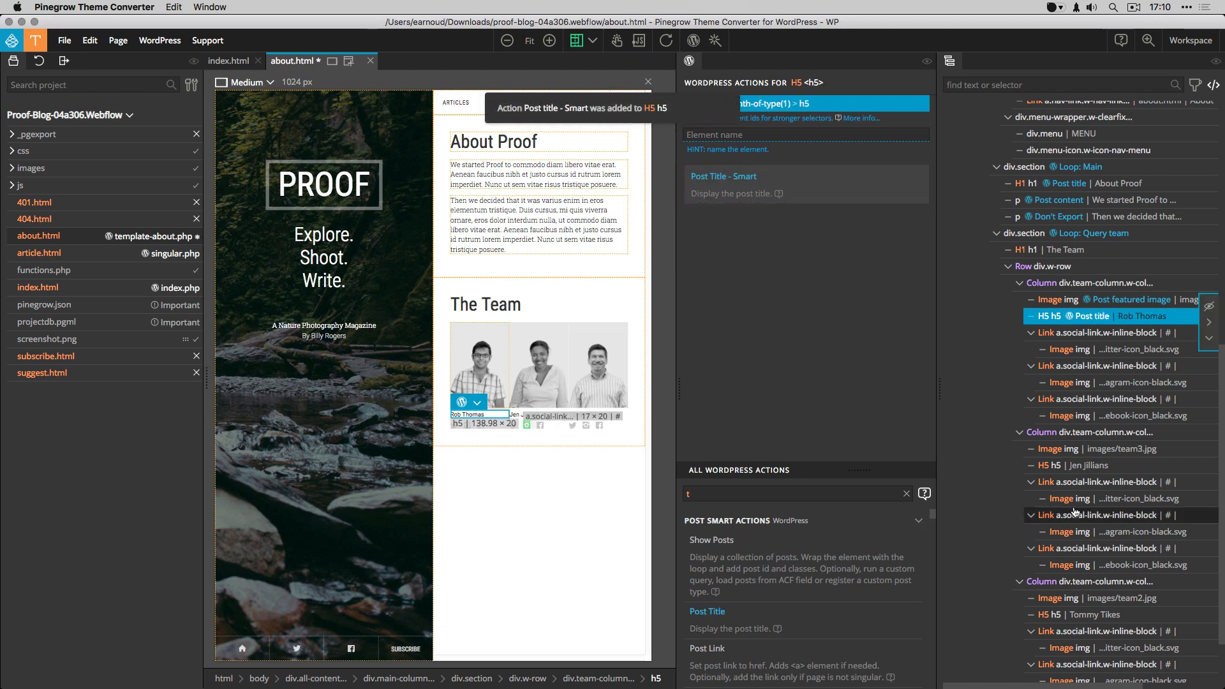
Collapse the first column's social links and the other two team columns, and add the smart Don't Export action to those two columns together.
left_click(1031, 333)
left_click(1031, 349)
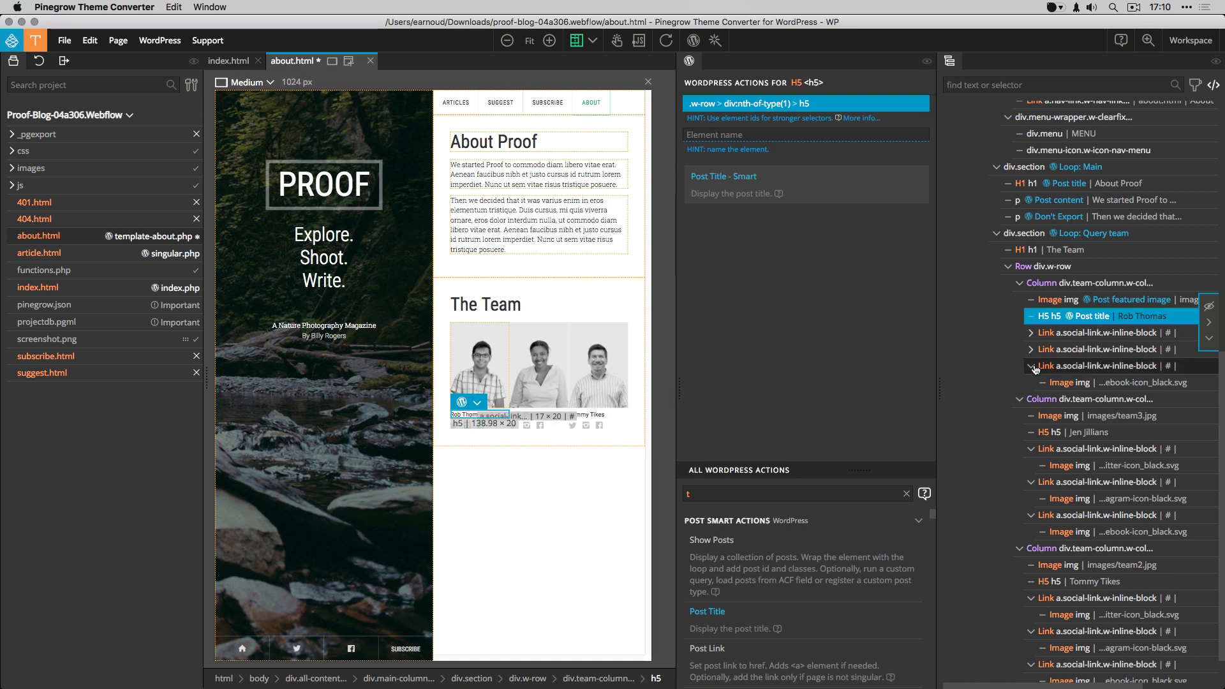
left_click(1031, 366)
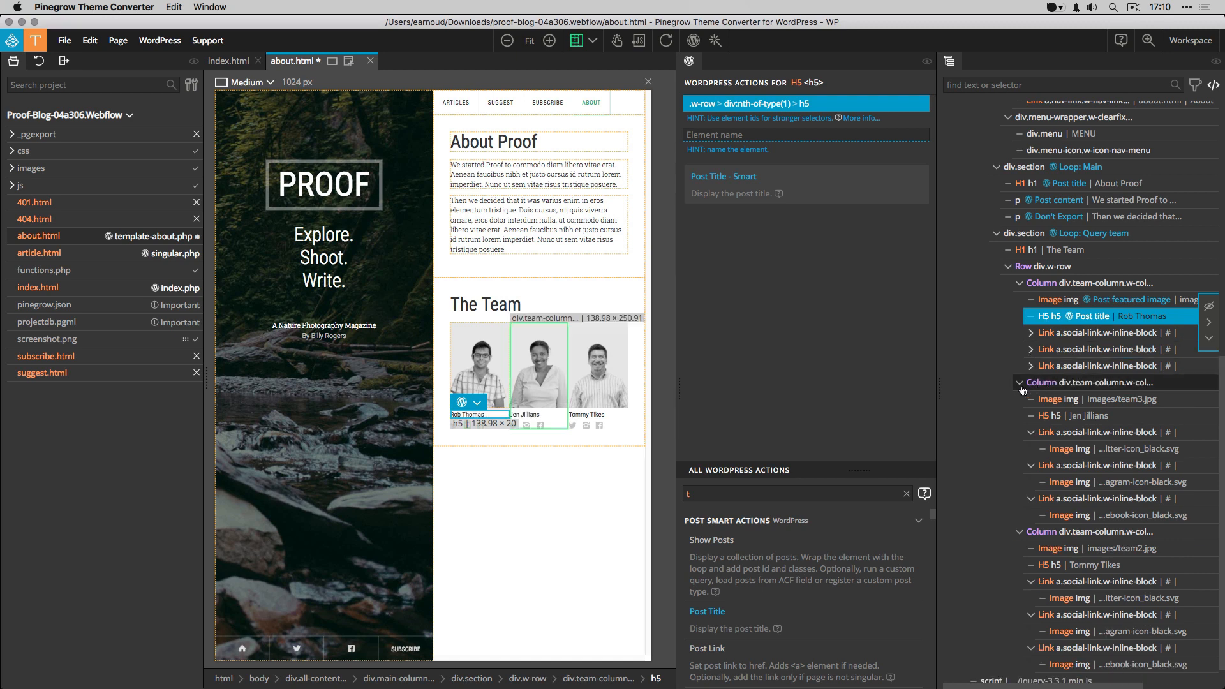
left_click(1019, 384)
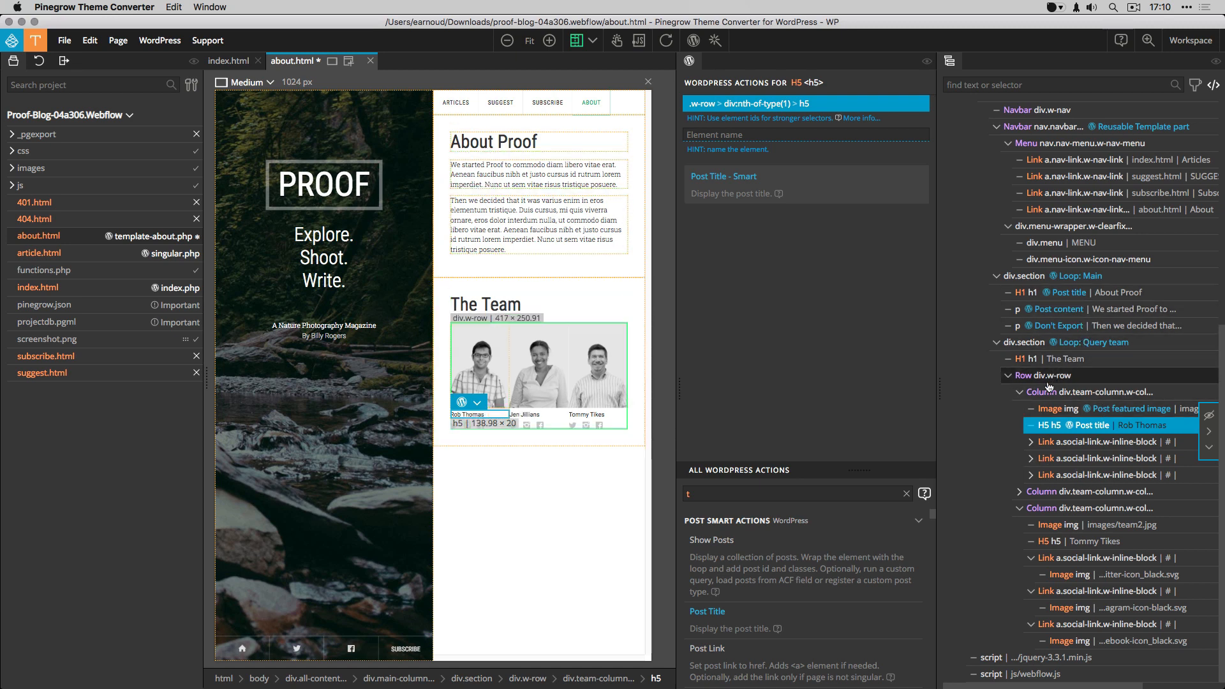
left_click(1019, 509)
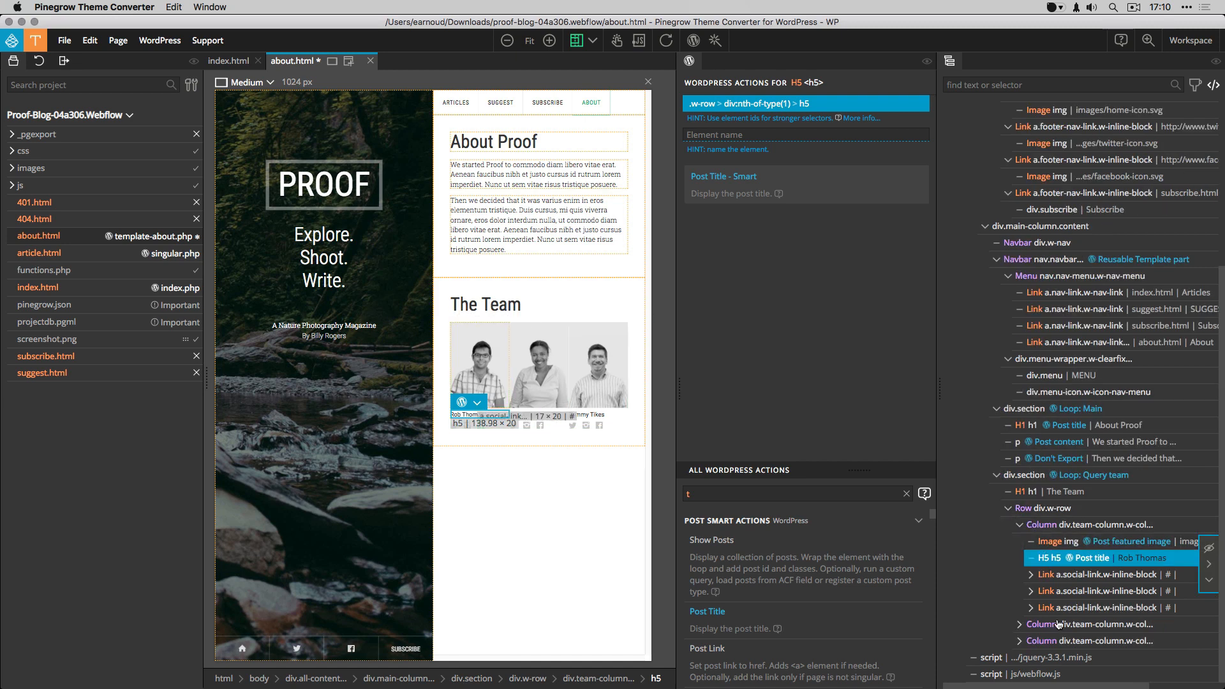
left_click(1076, 639)
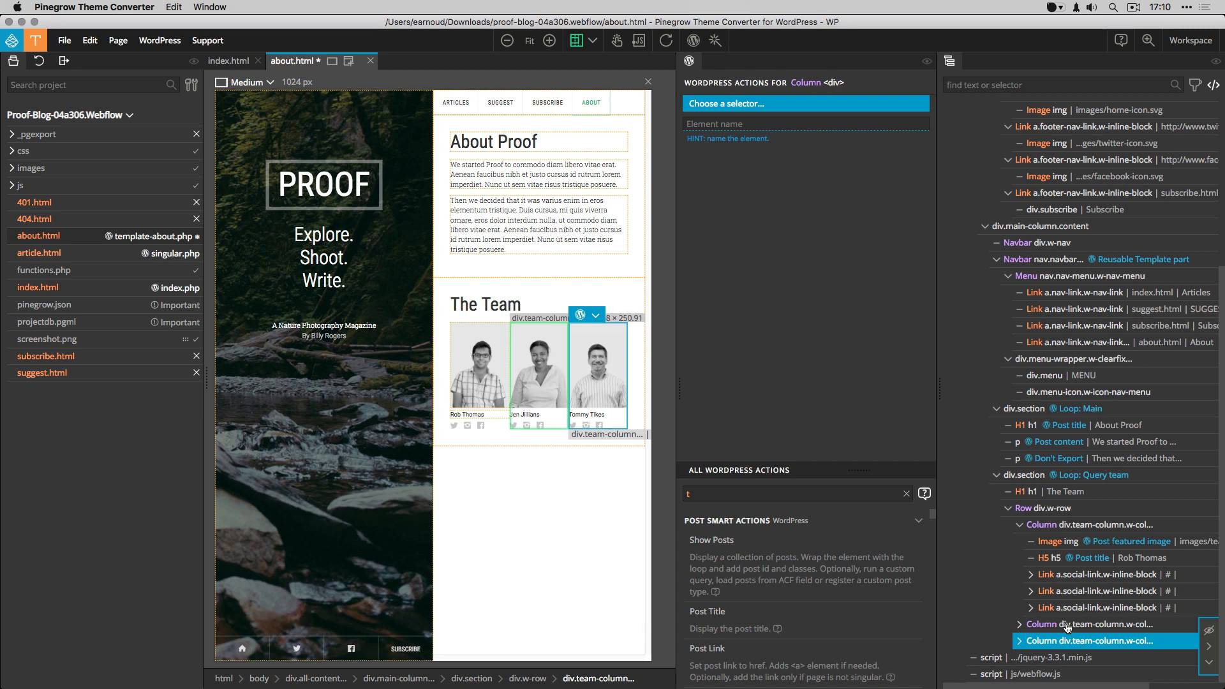
left_click(1077, 624, "super")
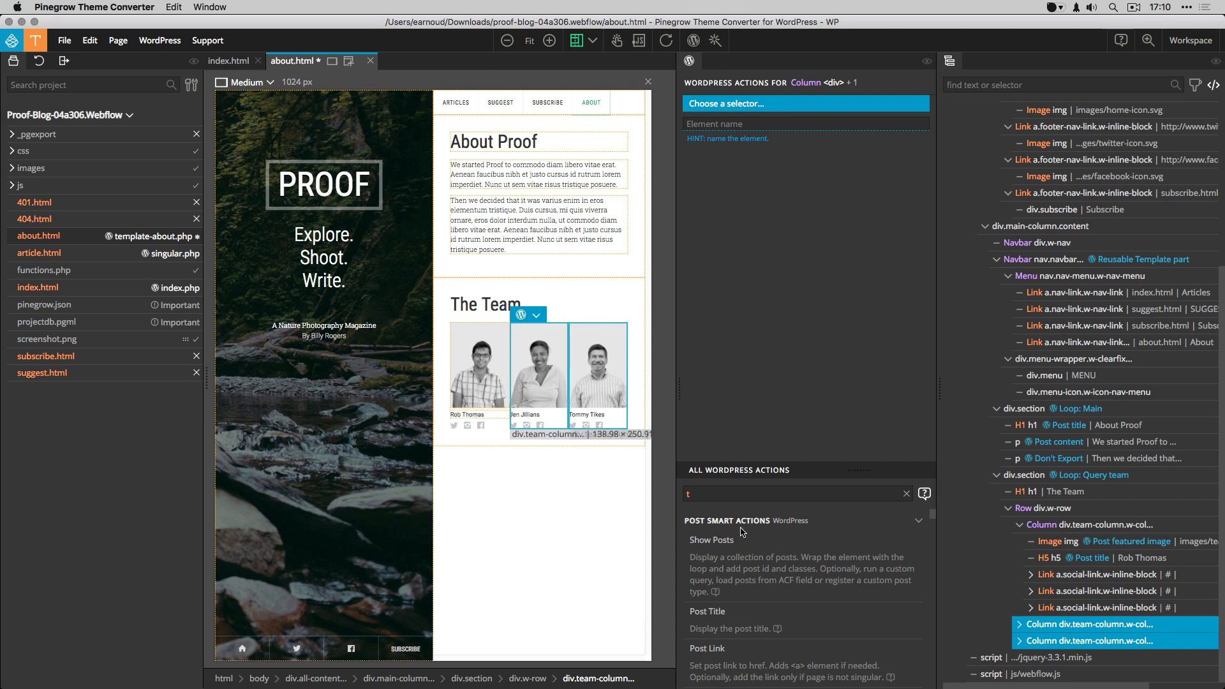
type("don")
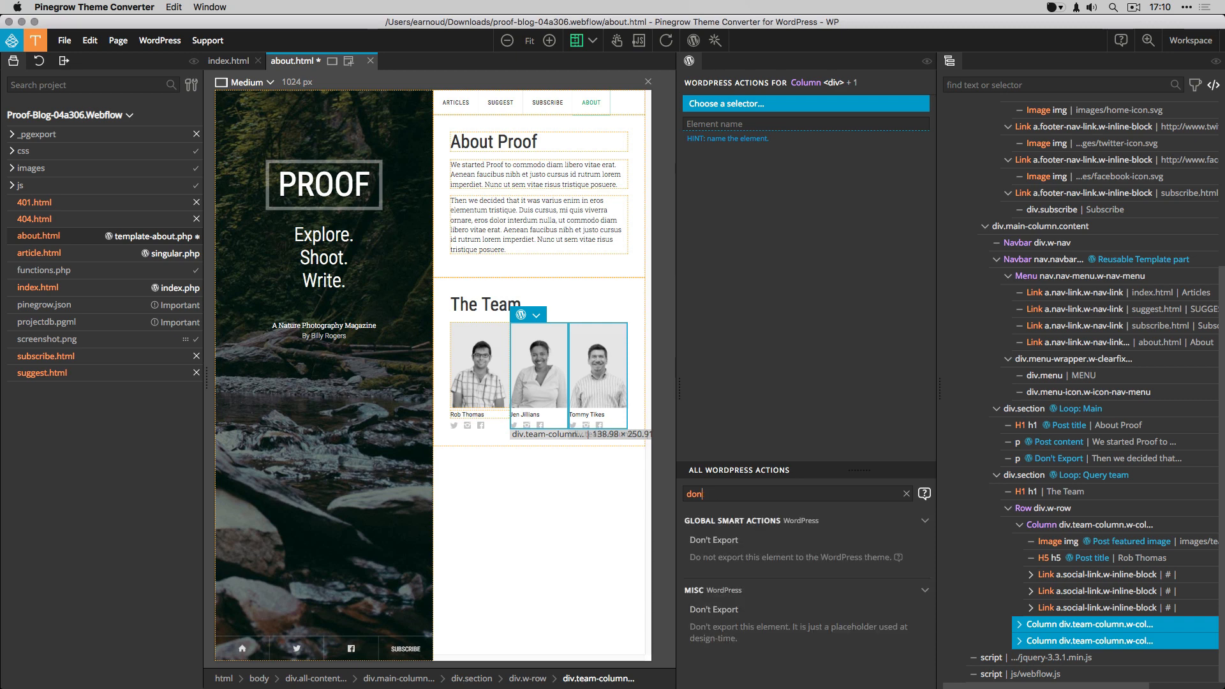
left_click(713, 540)
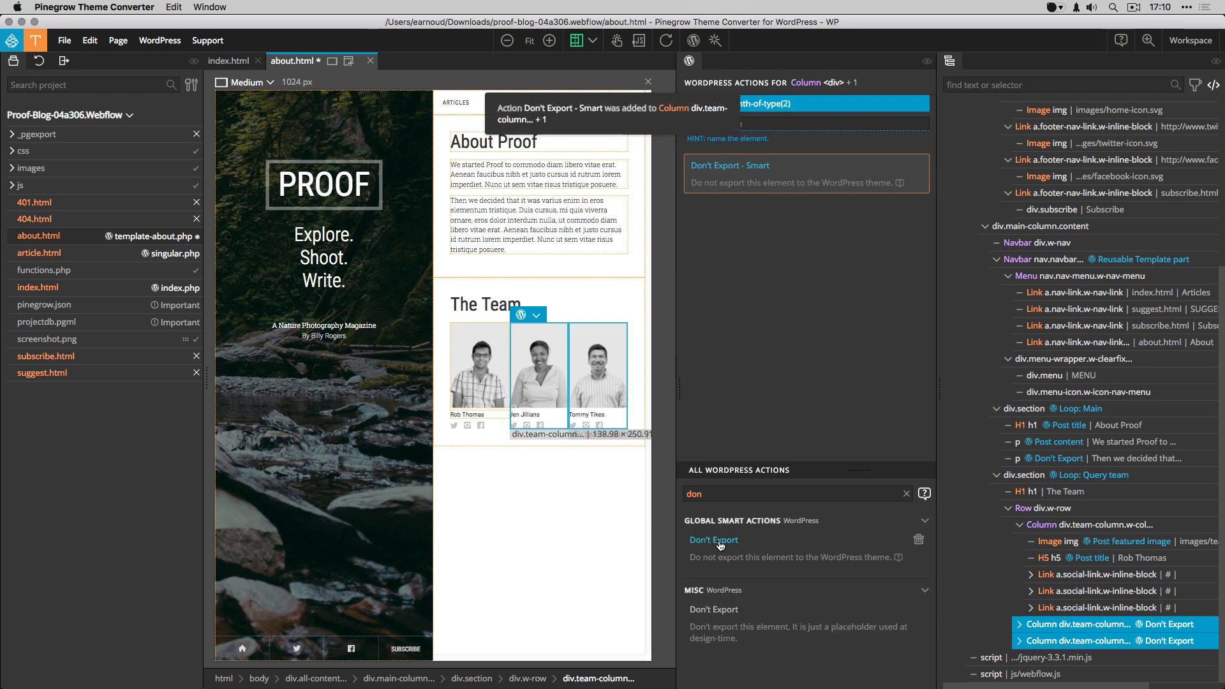
Name the team query loop's div.section element Team Members.
left_click(1076, 478)
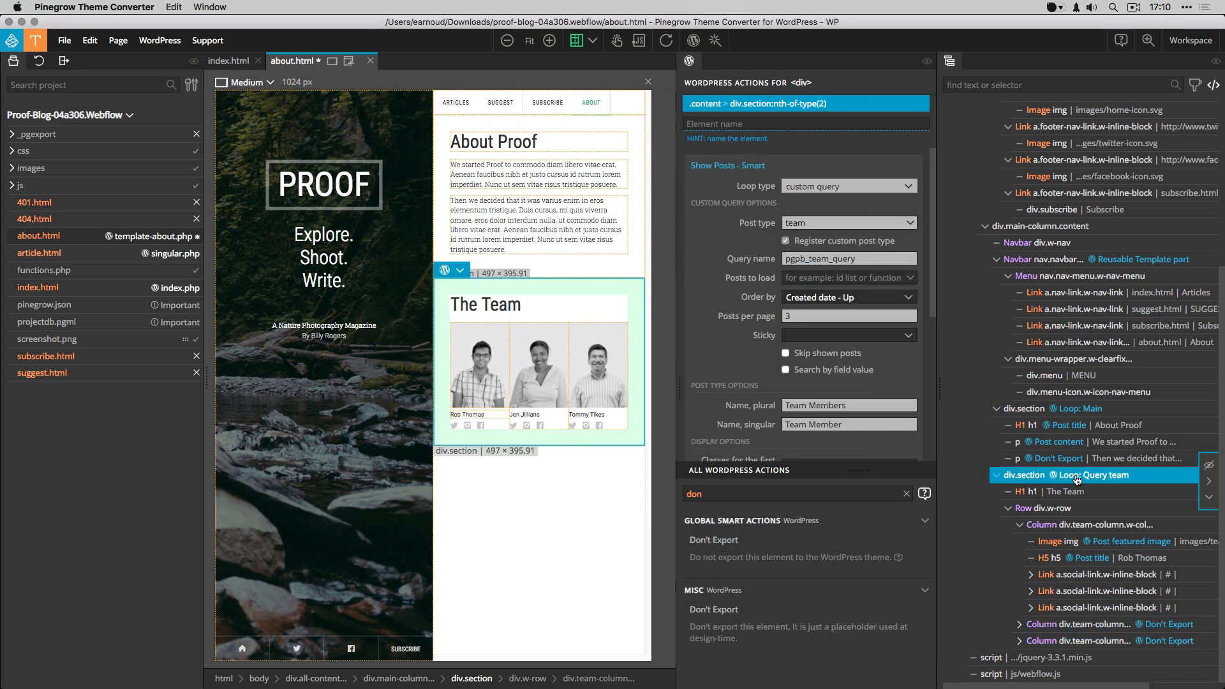
left_click(742, 122)
type("Te")
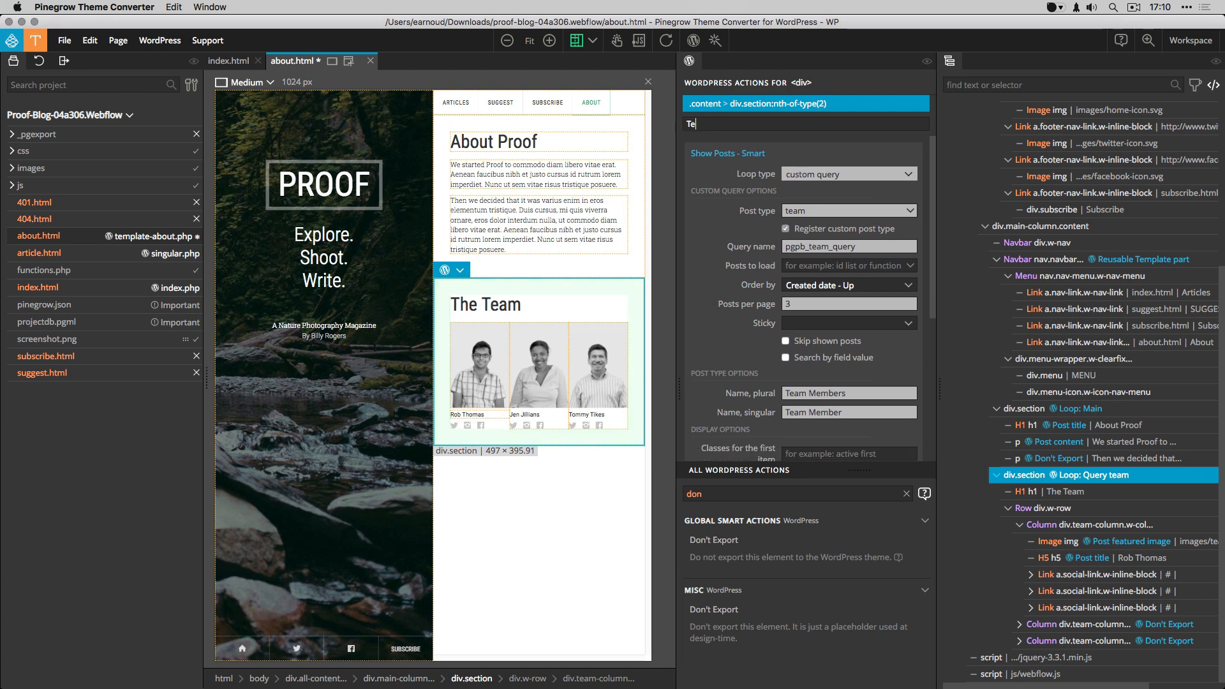
type("am Mem")
key("BackSpace")
type("em")
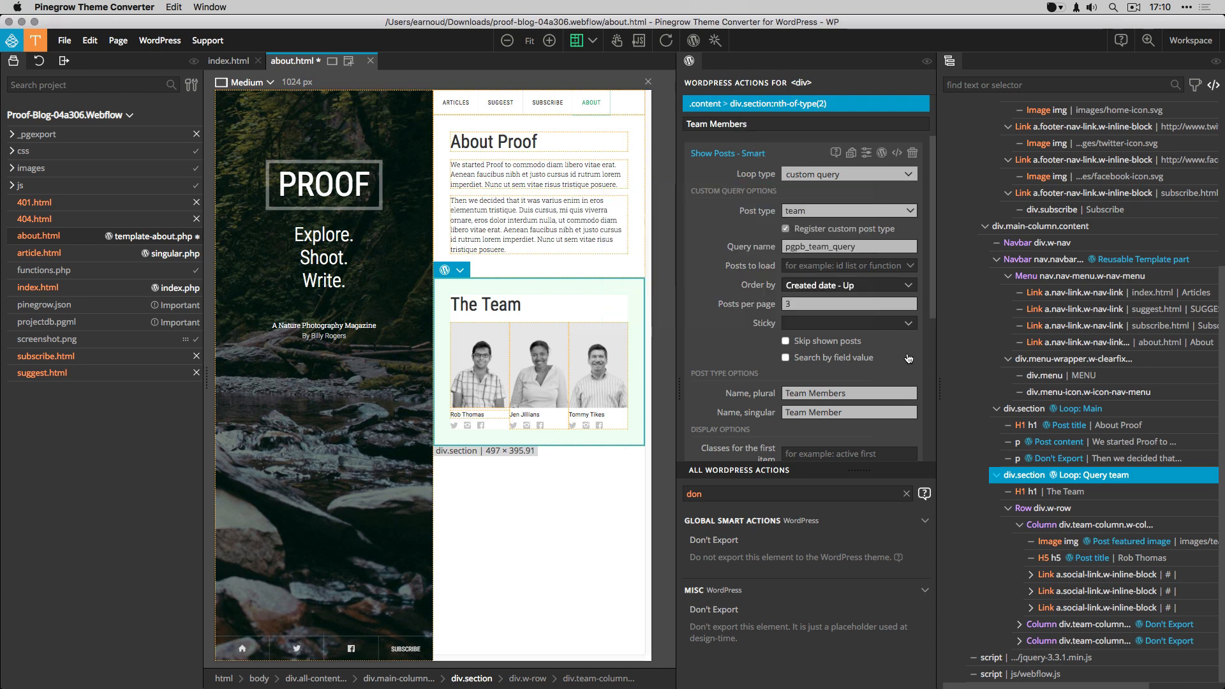
key("Return")
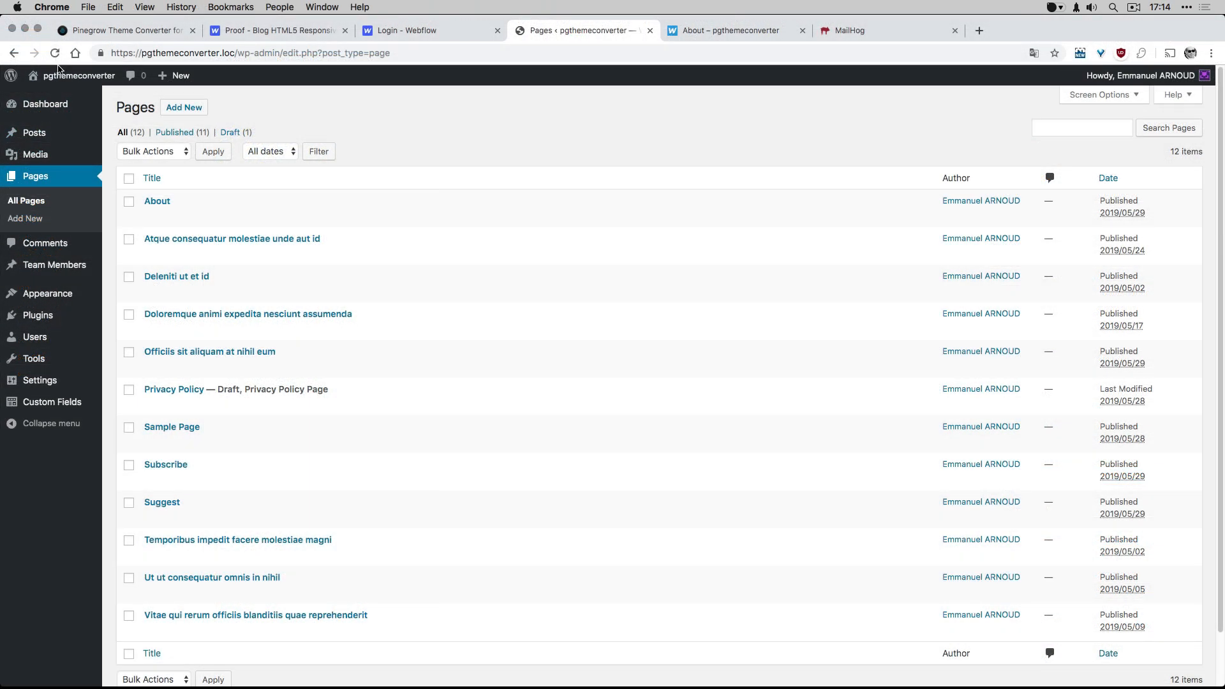
Switch to the WordPress admin in Chrome and start a new Team Members entry, entering the first team member's full name as title.
mouse_move(61, 101)
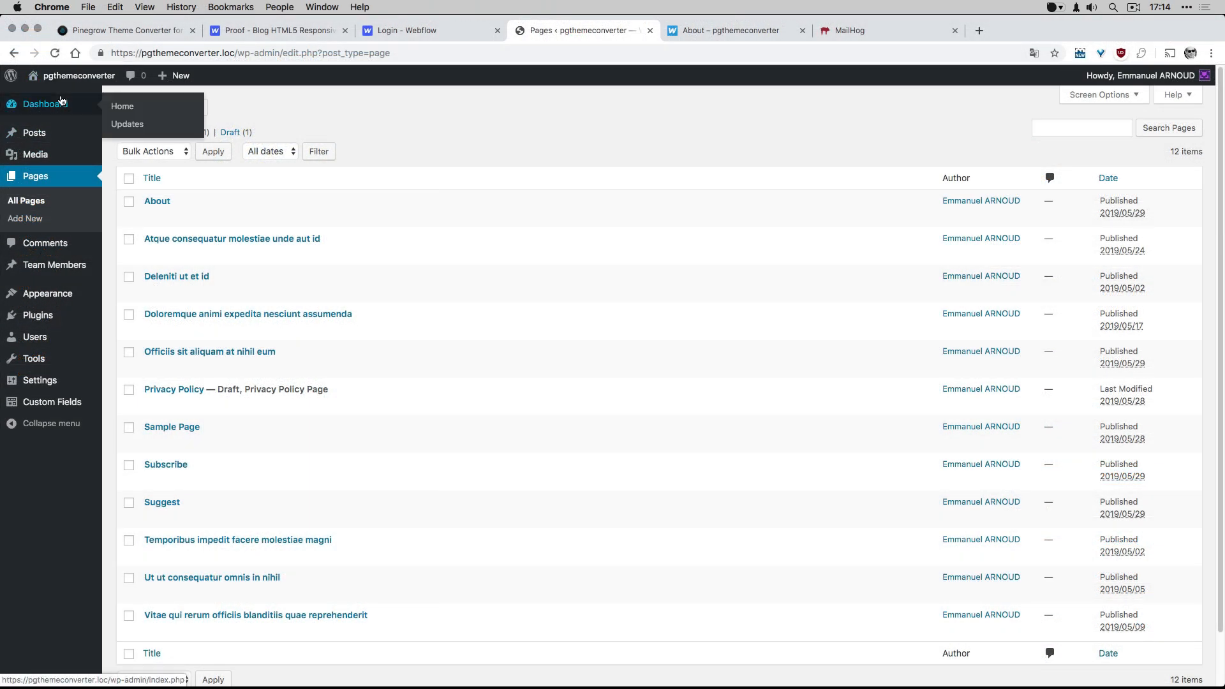
mouse_move(61, 265)
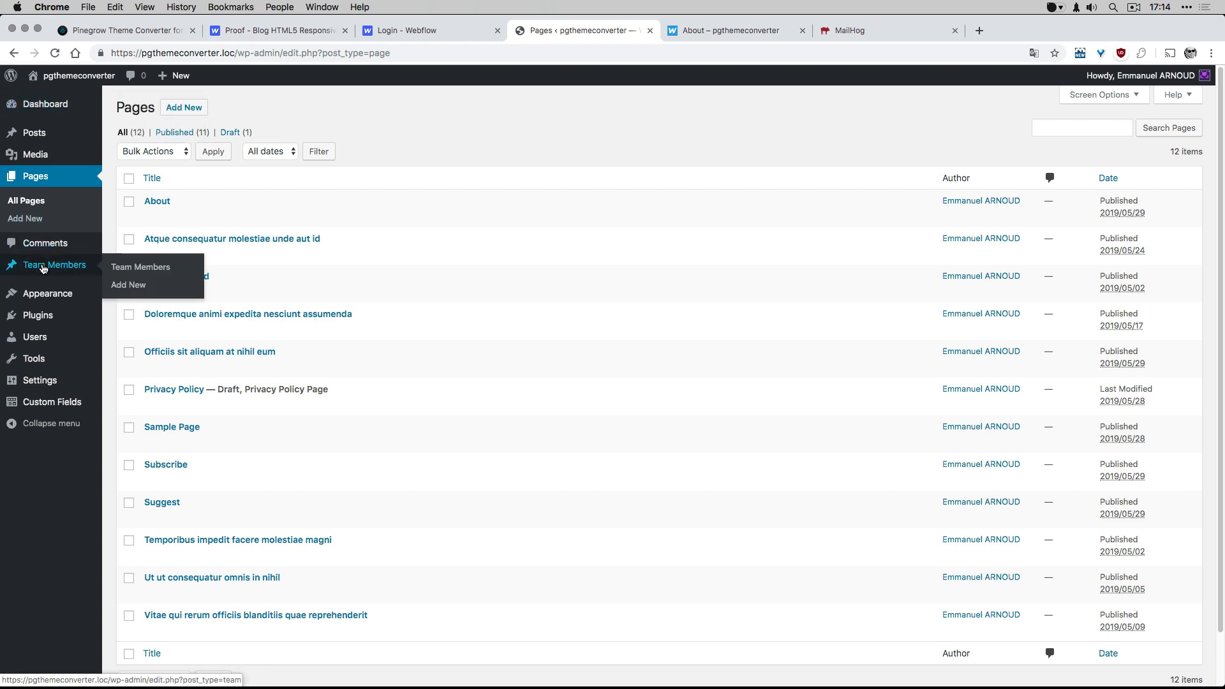
left_click(126, 270)
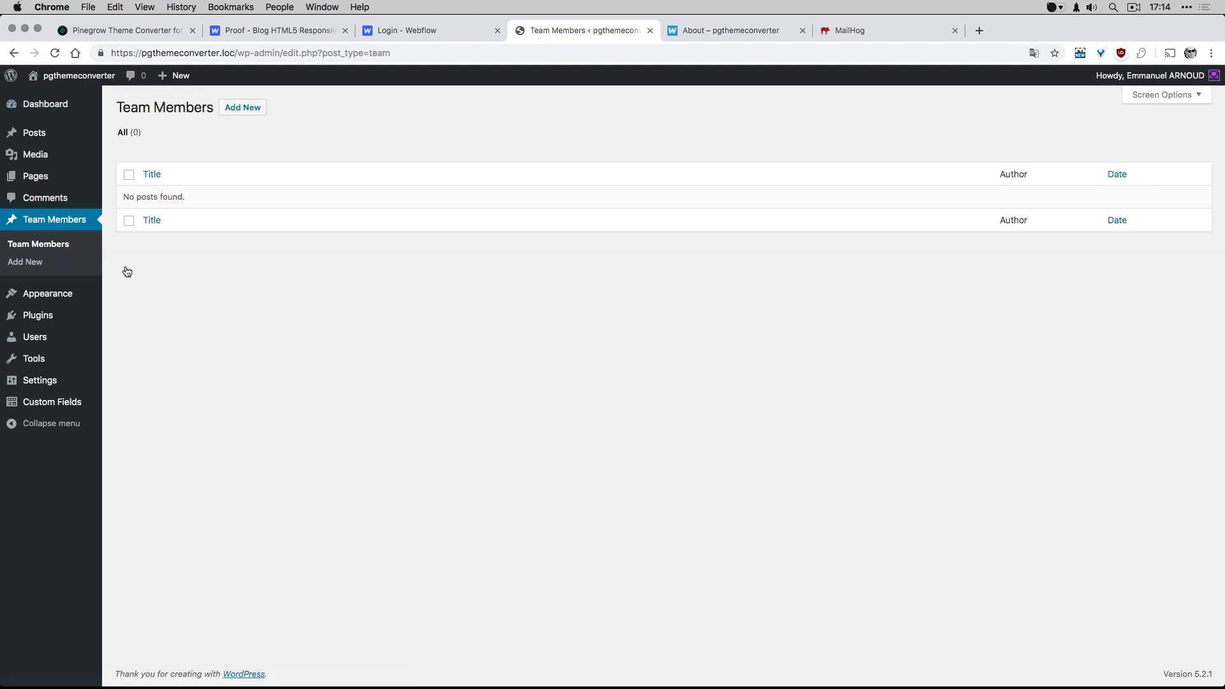
left_click(245, 110)
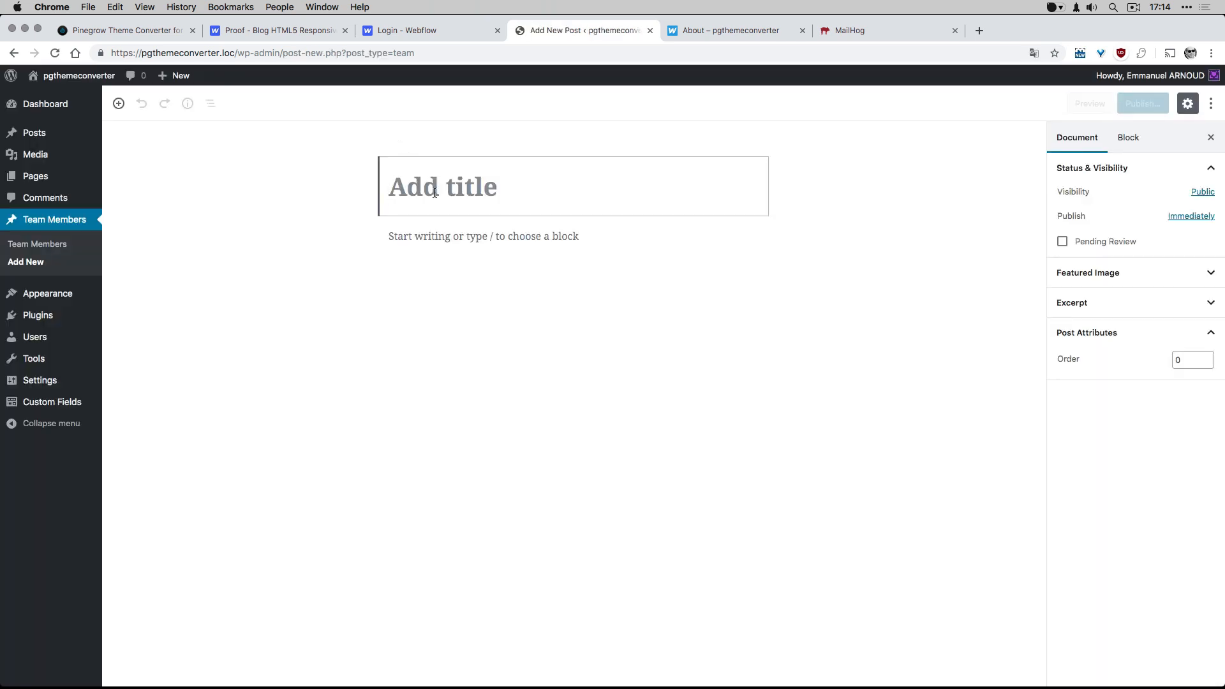
type("Rob ")
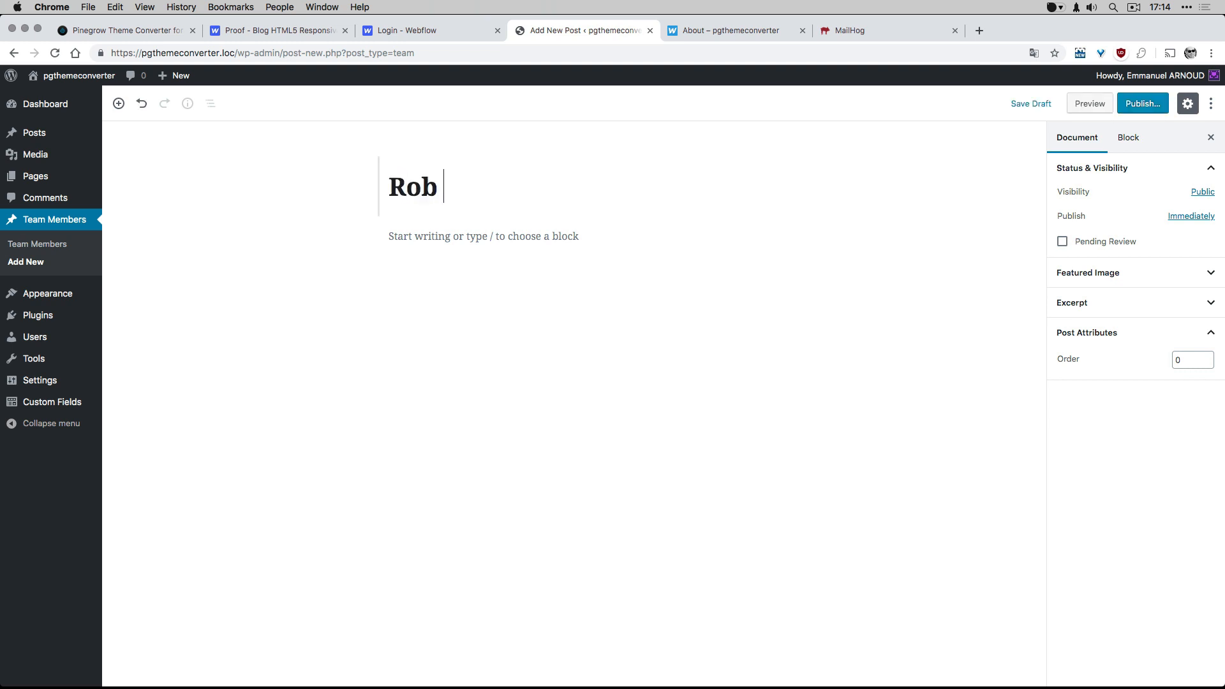
type("Thomas")
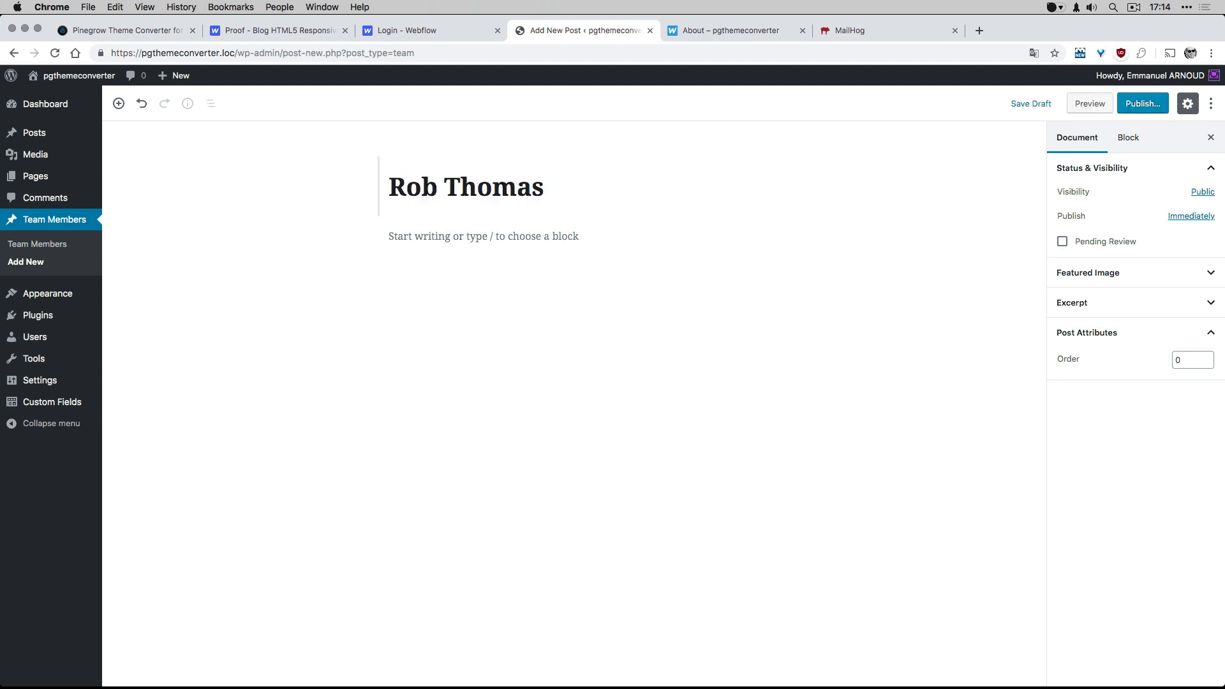
Set team1.jpg from the media library as the entry's featured image and publish the first team member.
left_click(1156, 274)
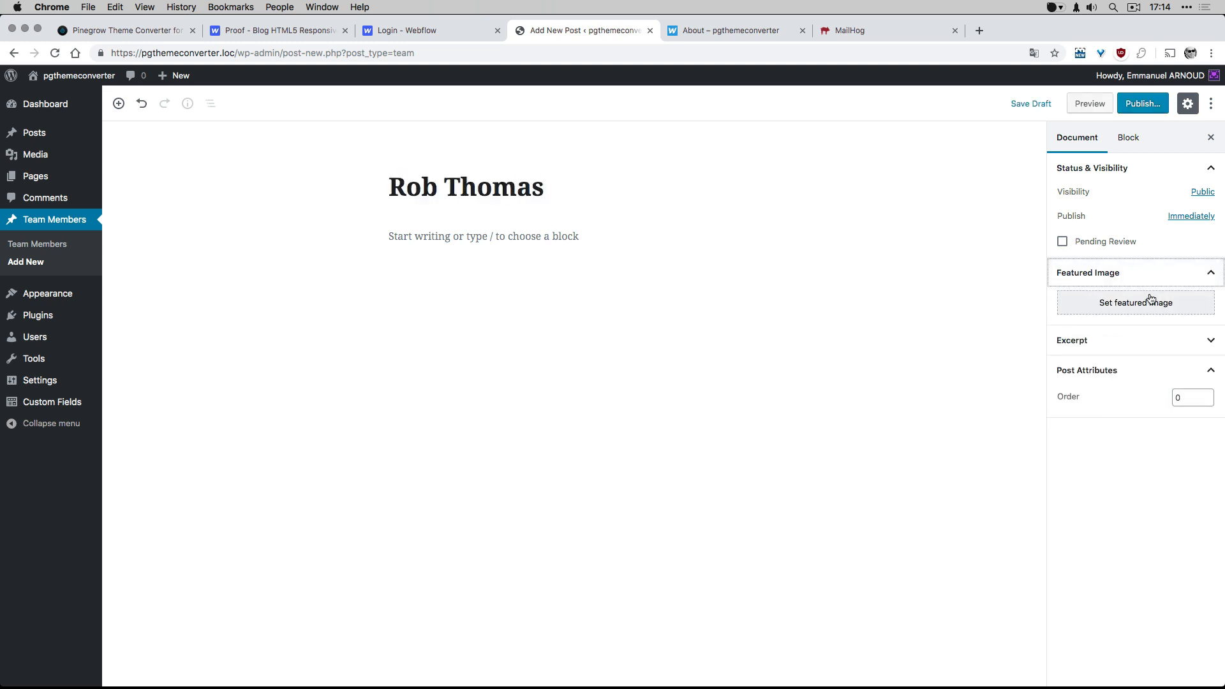
left_click(1144, 300)
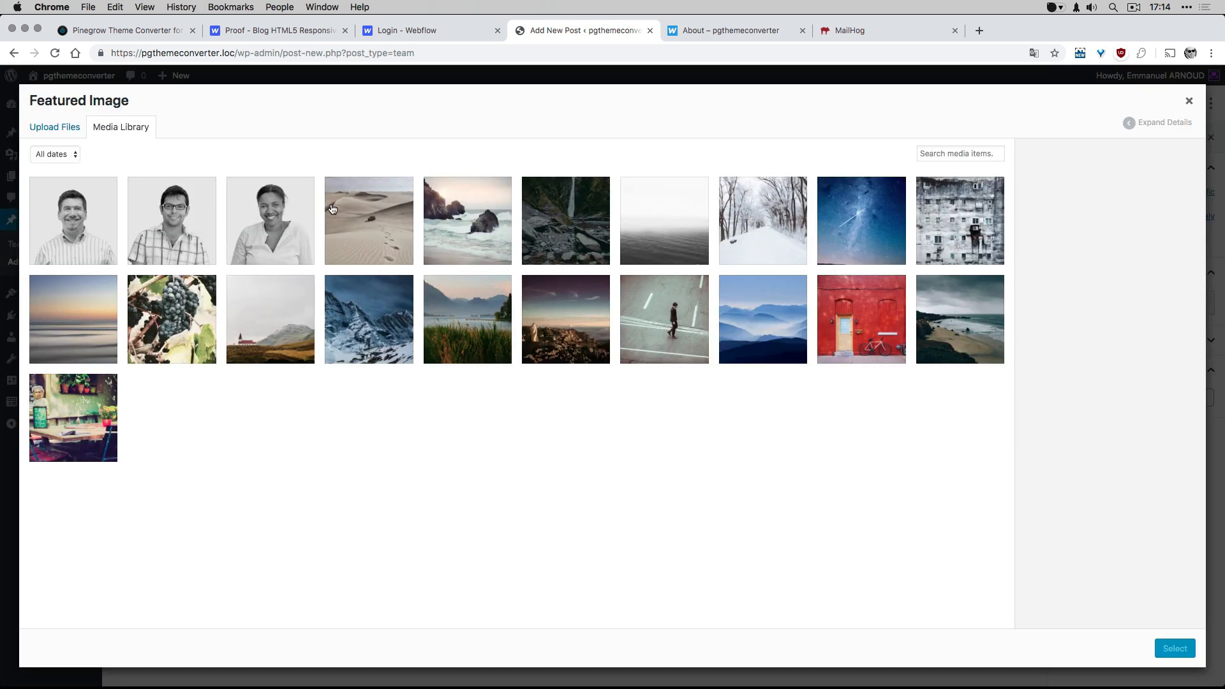
left_click(186, 217)
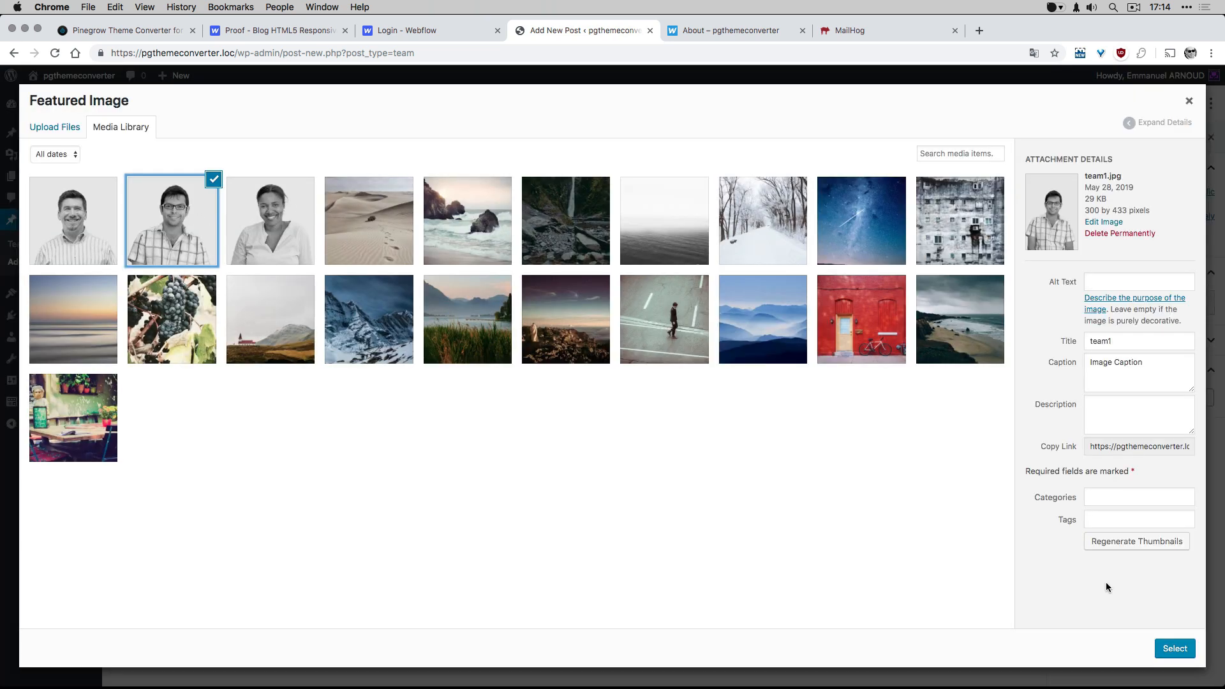
left_click(1177, 651)
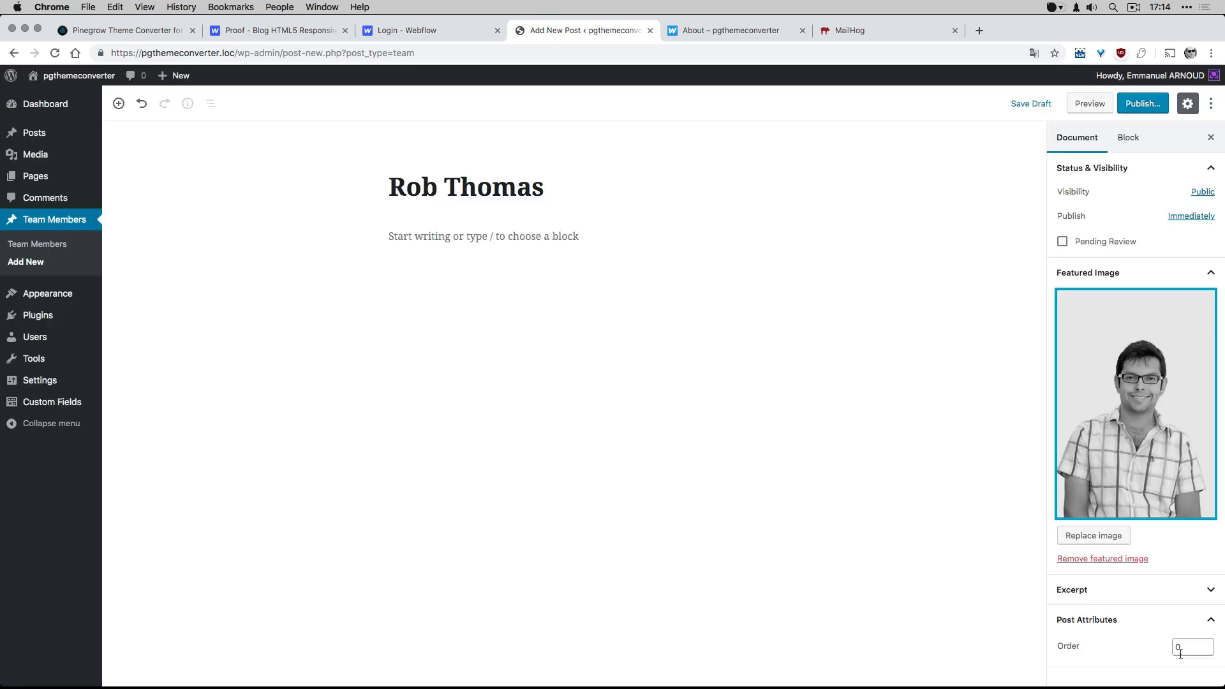
left_click(1137, 108)
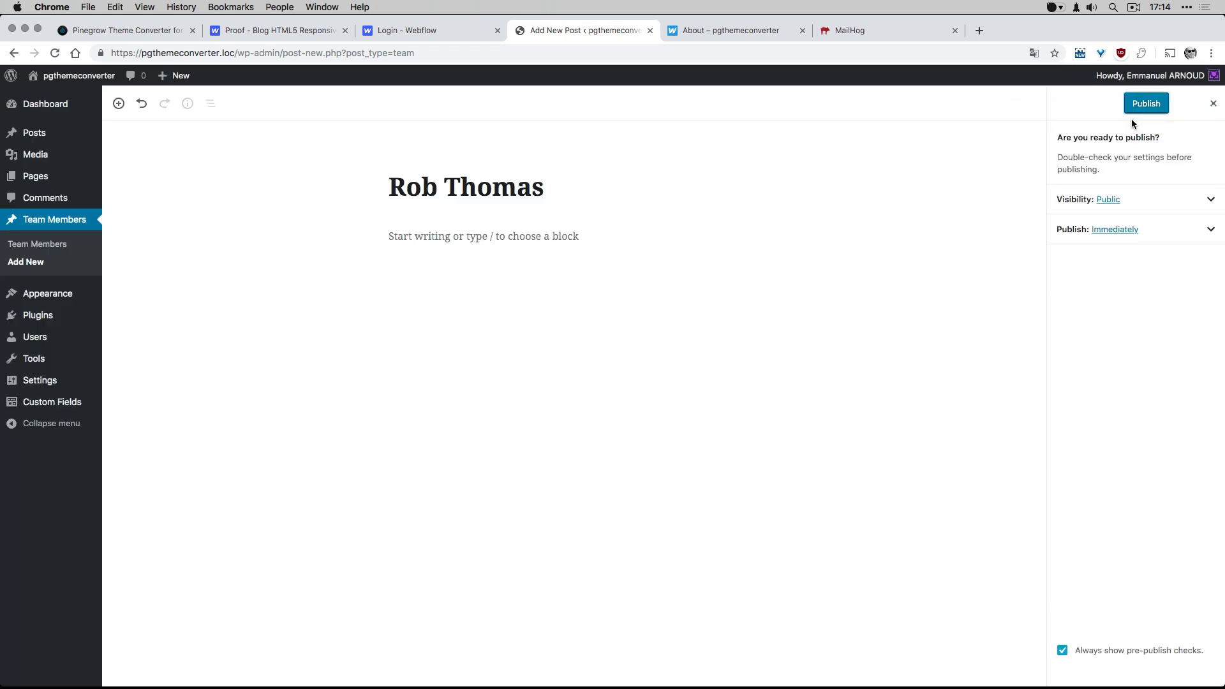
left_click(1146, 104)
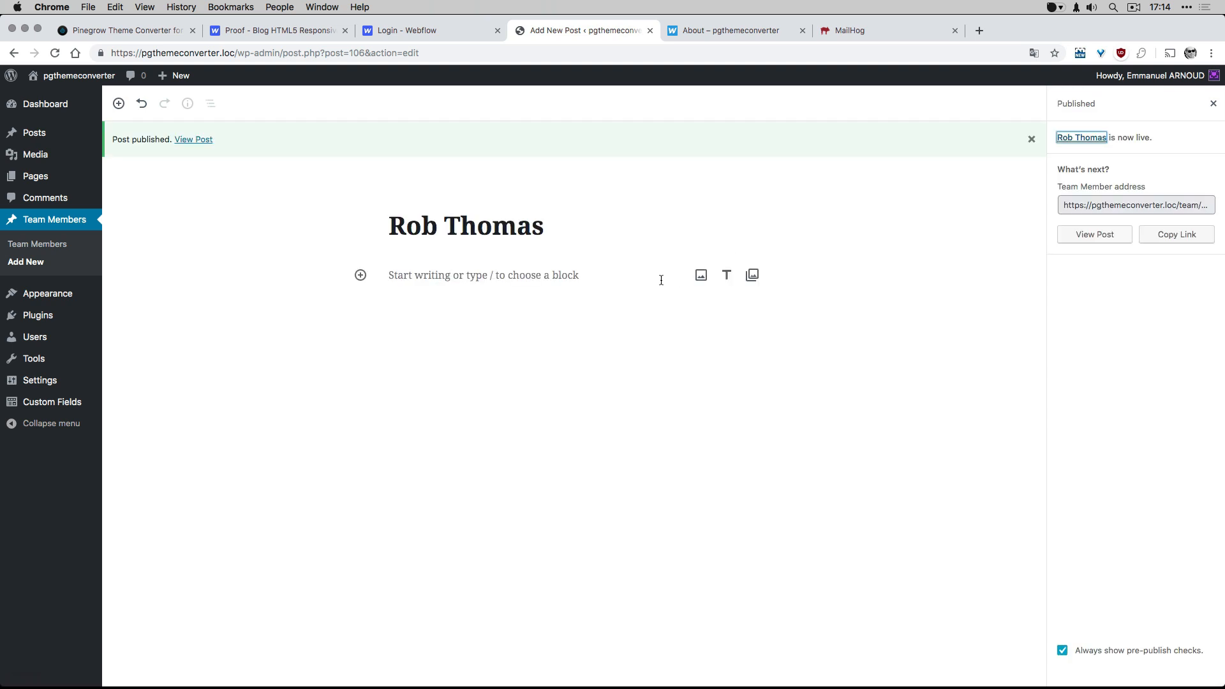
Publish a second Team Members entry titled with the member's full name, using the woman's portrait from the media library as featured image.
left_click(66, 220)
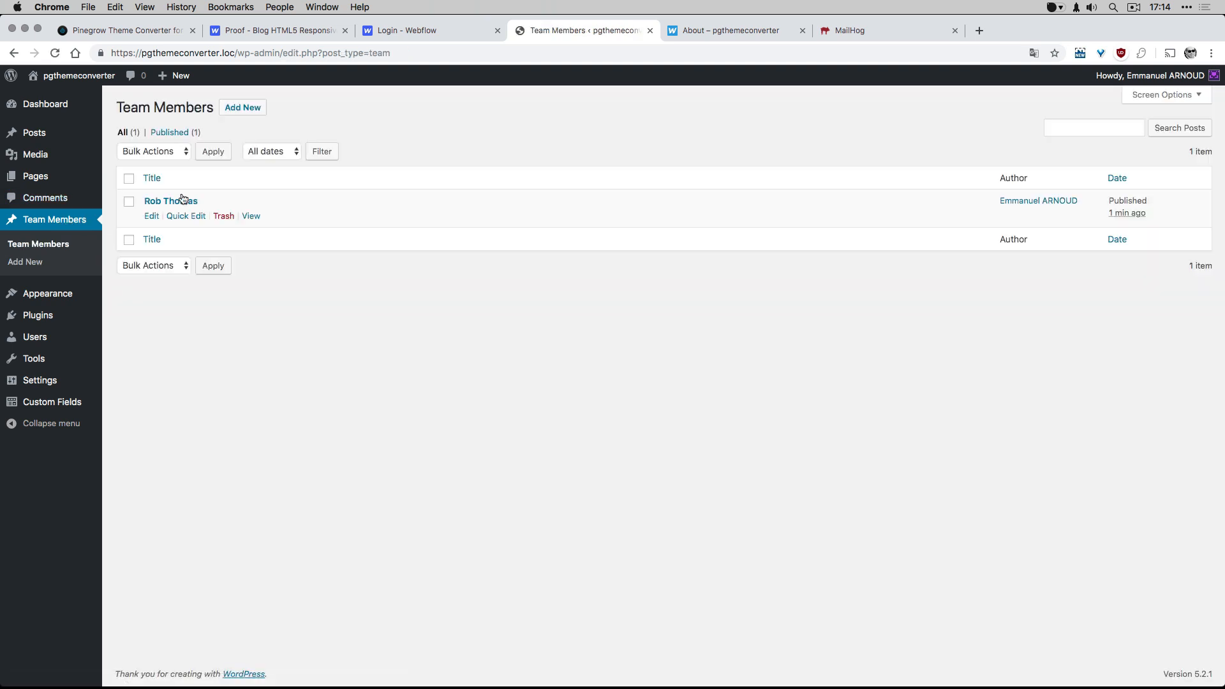
left_click(256, 106)
type("Jen Jillians")
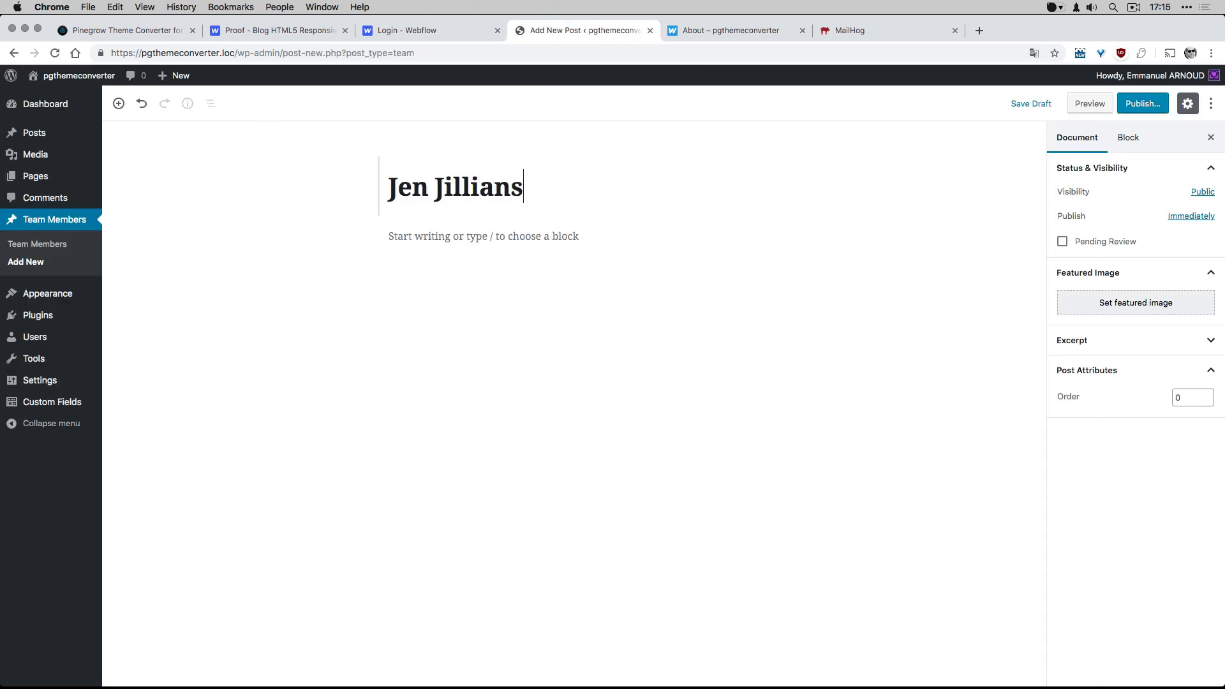
left_click(1124, 305)
left_click(272, 230)
left_click(1170, 657)
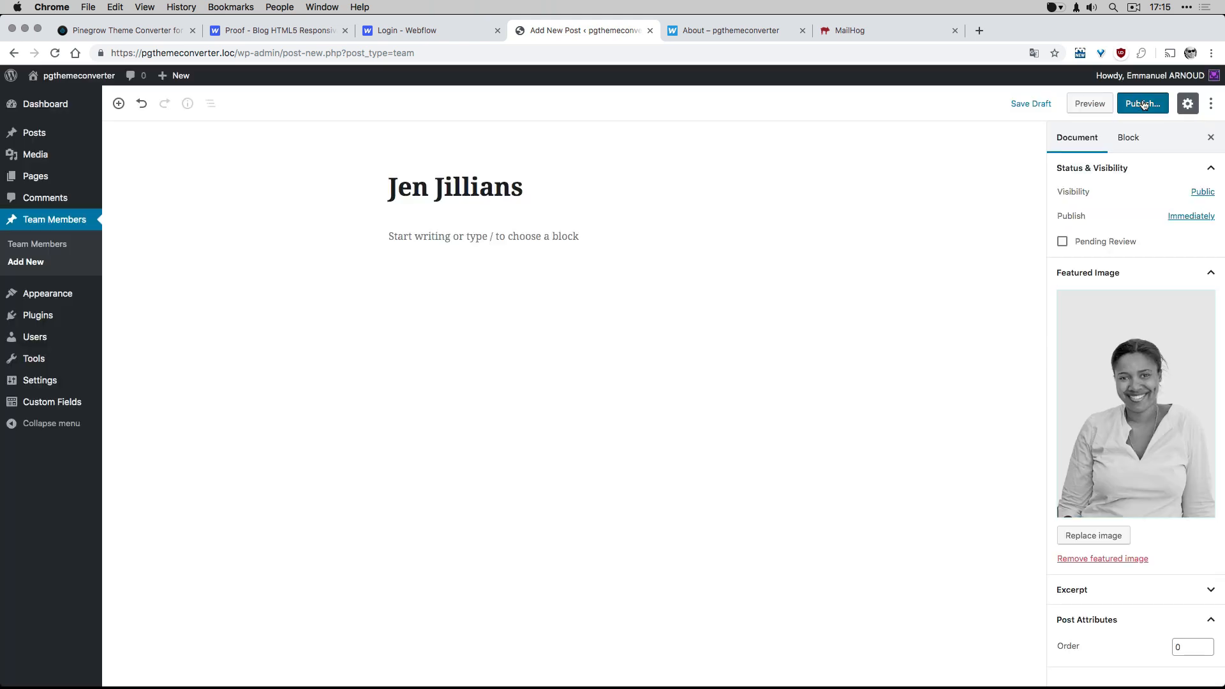
left_click(1143, 105)
left_click(1145, 104)
Publish a third Team Members entry titled with the member's full name, using the portrait of the man in the striped shirt as featured image.
left_click(63, 219)
left_click(243, 107)
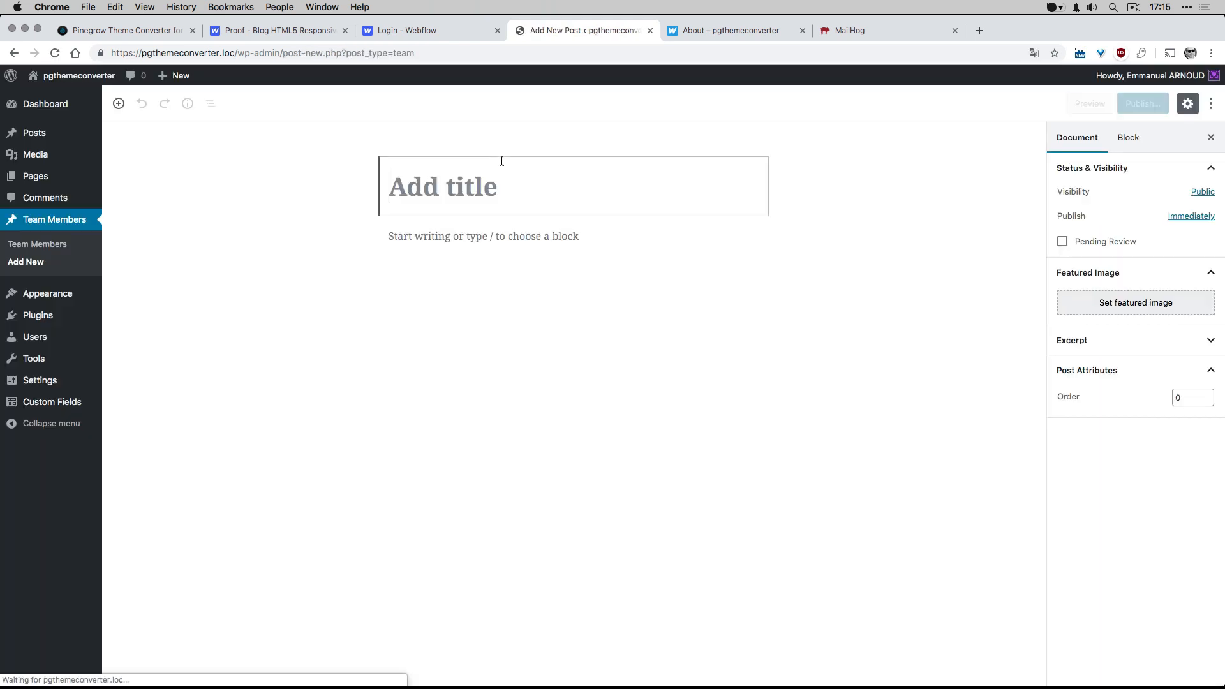
type("Tommy Tikes")
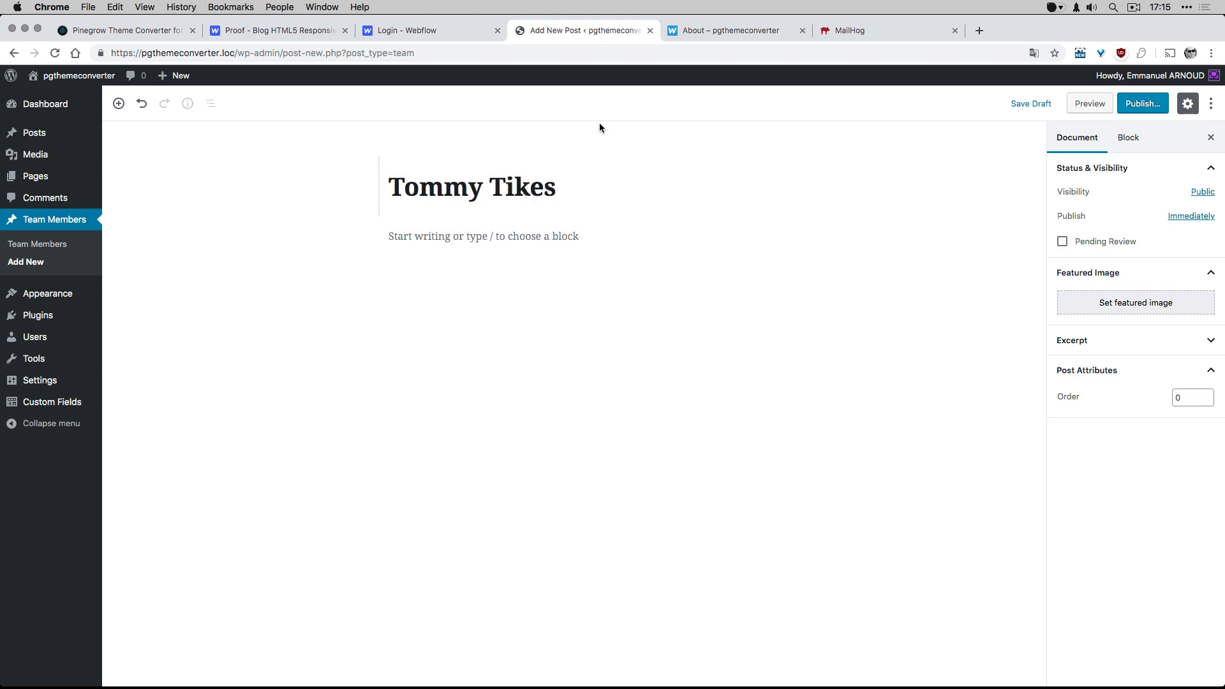
left_click(1130, 305)
left_click(74, 220)
left_click(1171, 650)
left_click(1146, 105)
left_click(1149, 106)
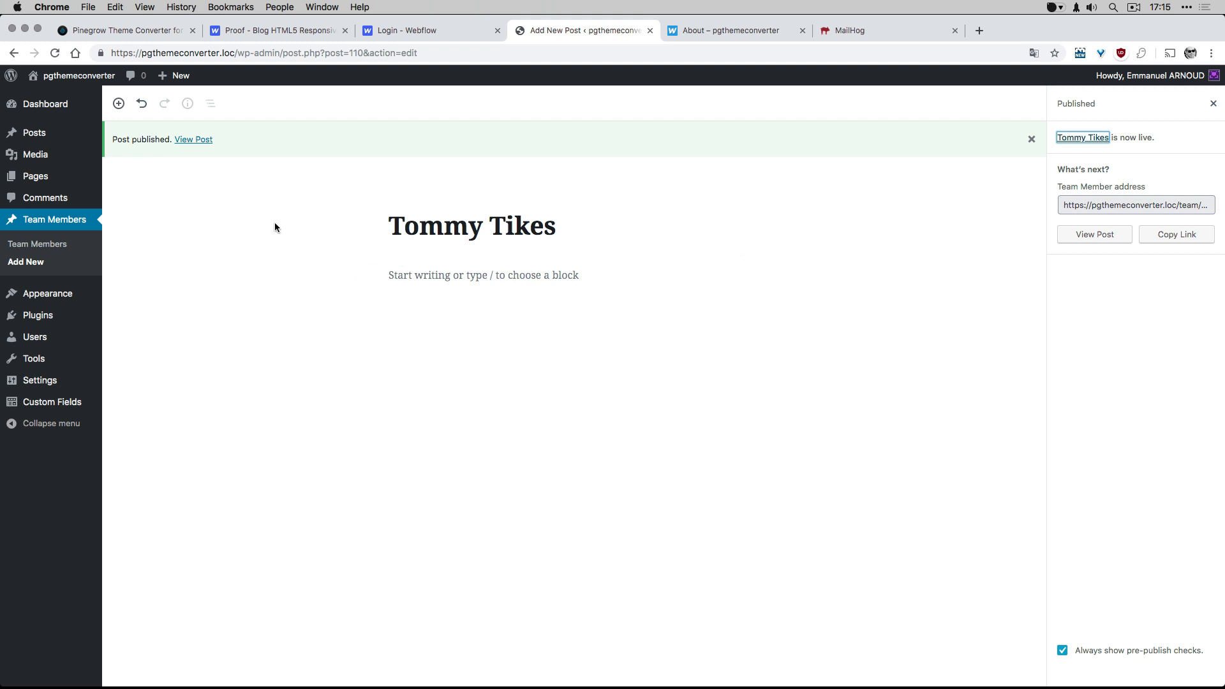
Apply the About Page template to the About page, update it, and check the team section on the live site.
left_click(51, 182)
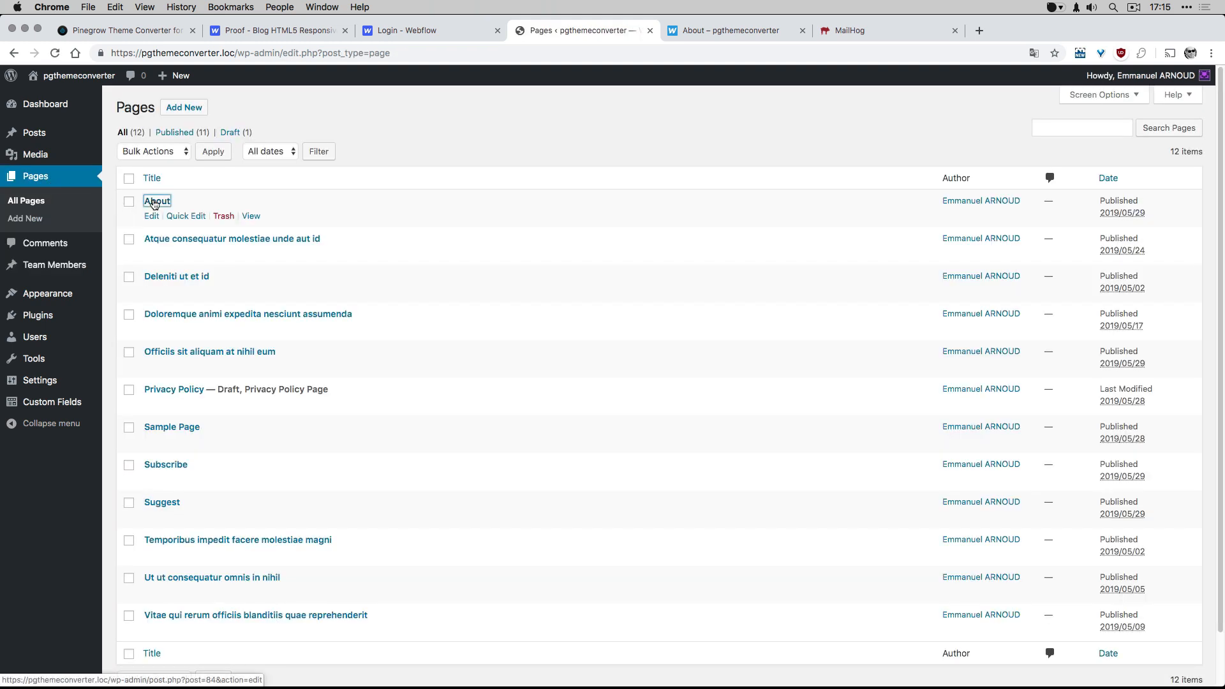
left_click(151, 202)
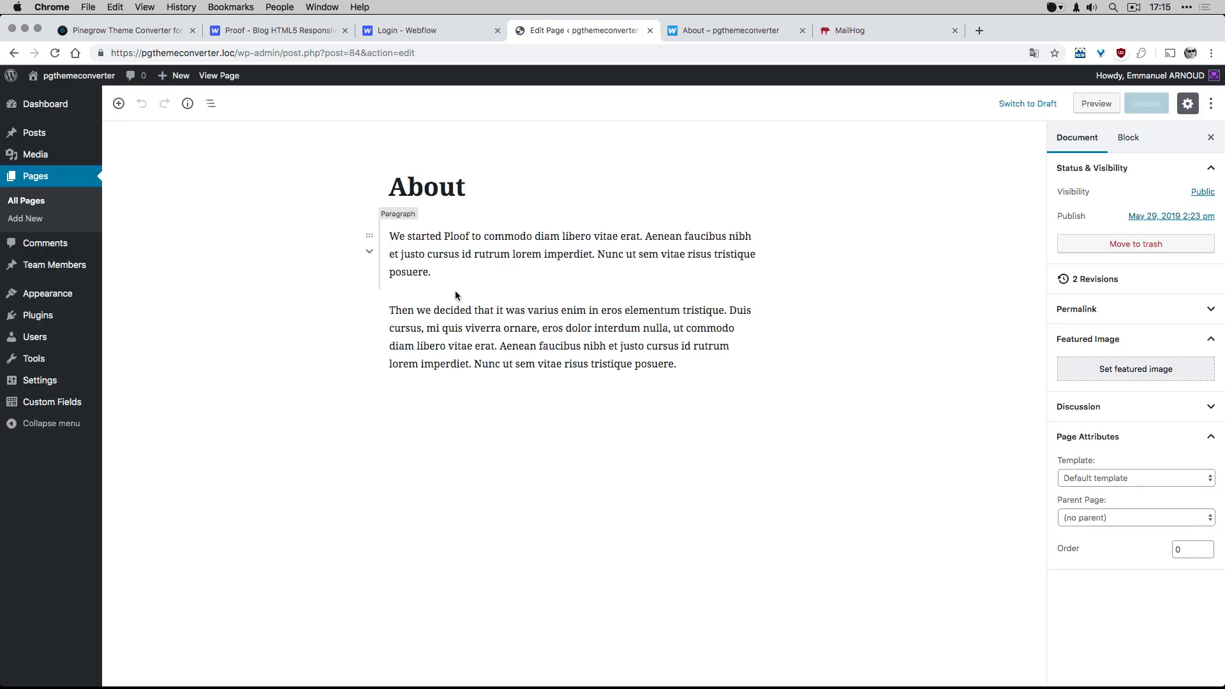
left_click(1125, 478)
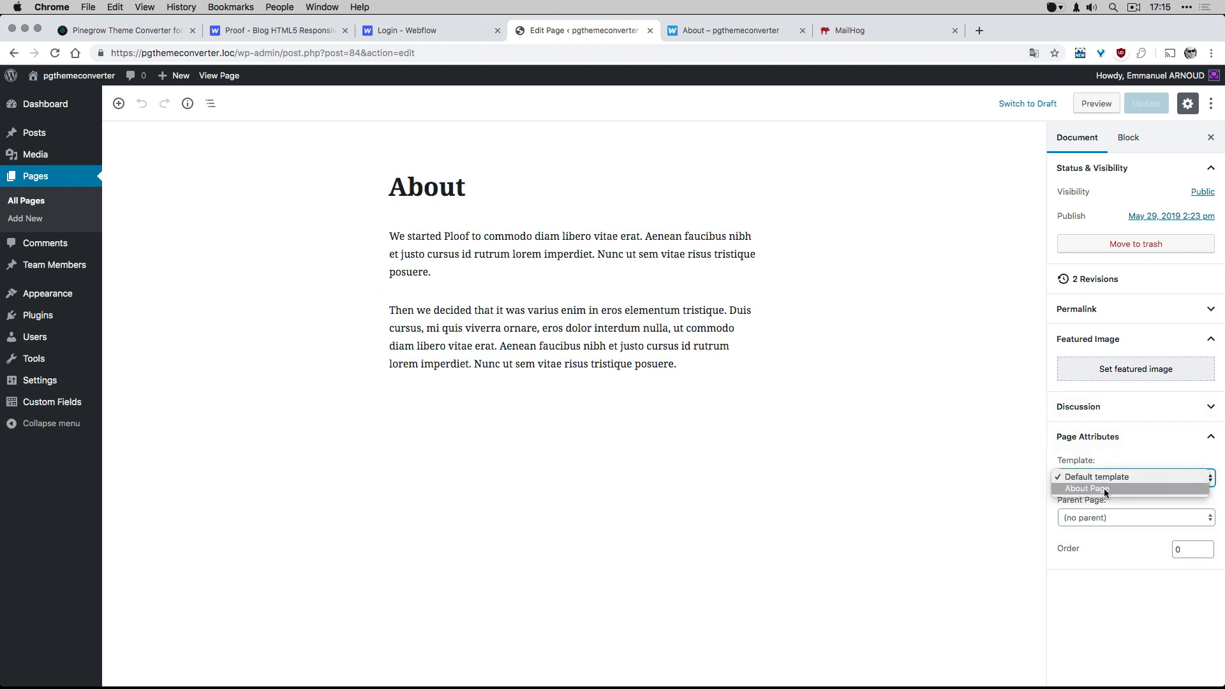
left_click(1106, 489)
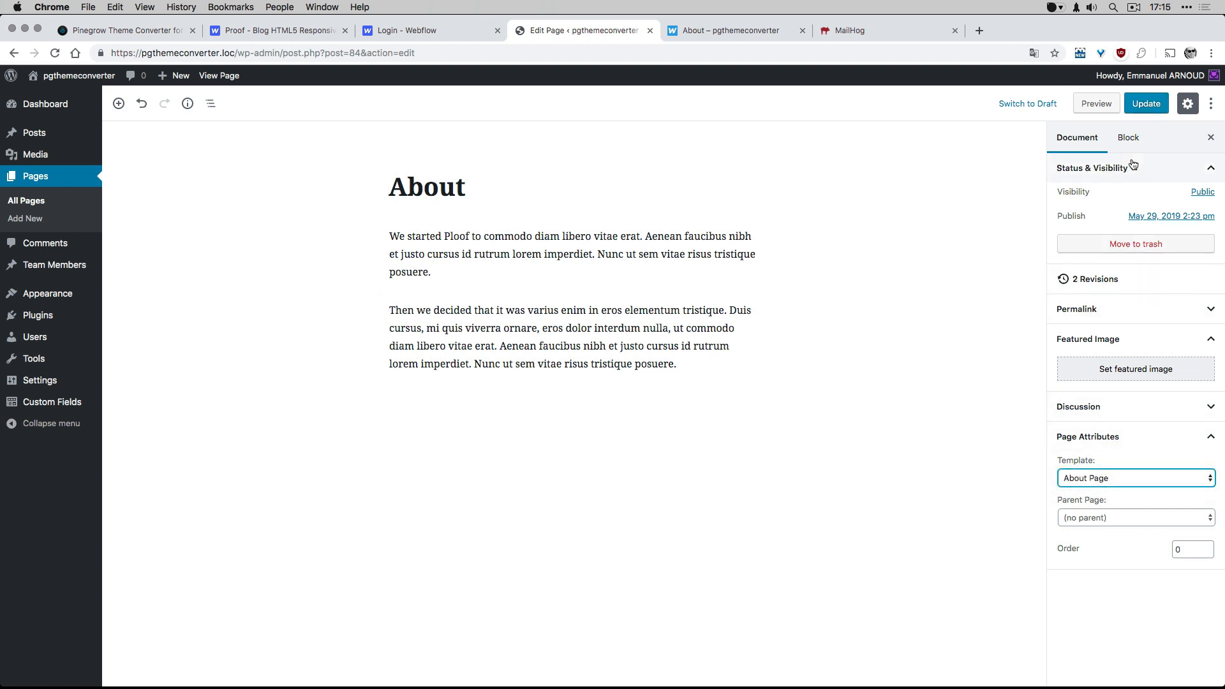
left_click(1140, 104)
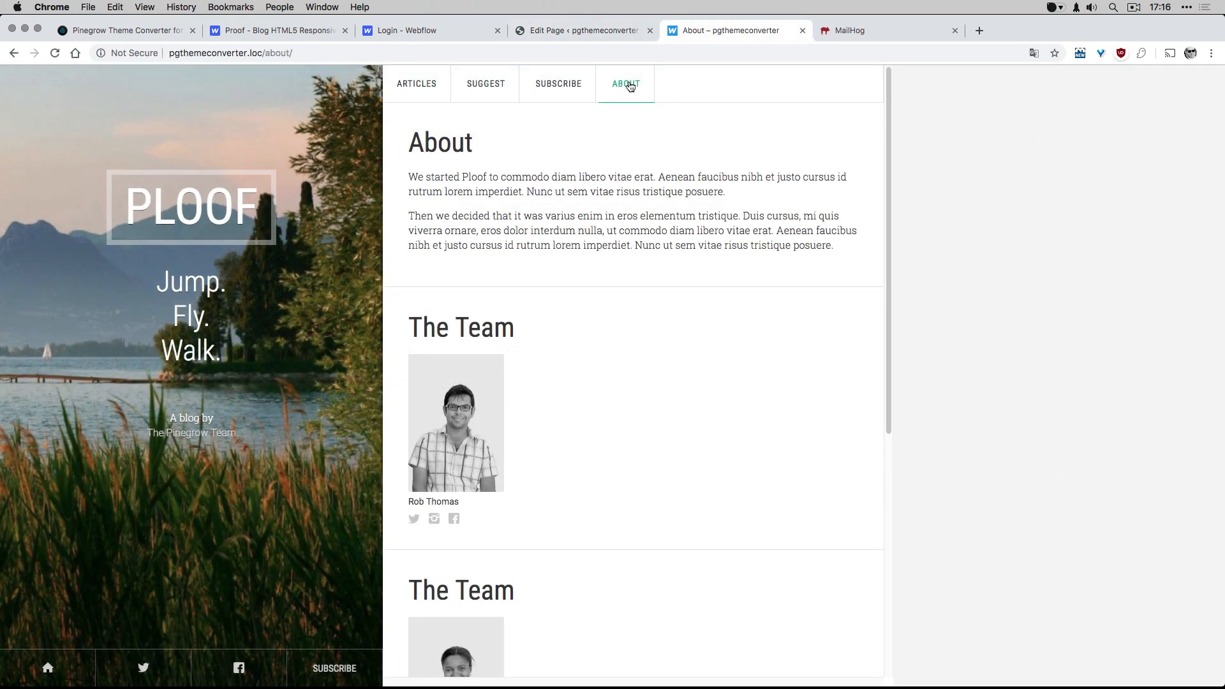
scroll(635, 209, "down", 6)
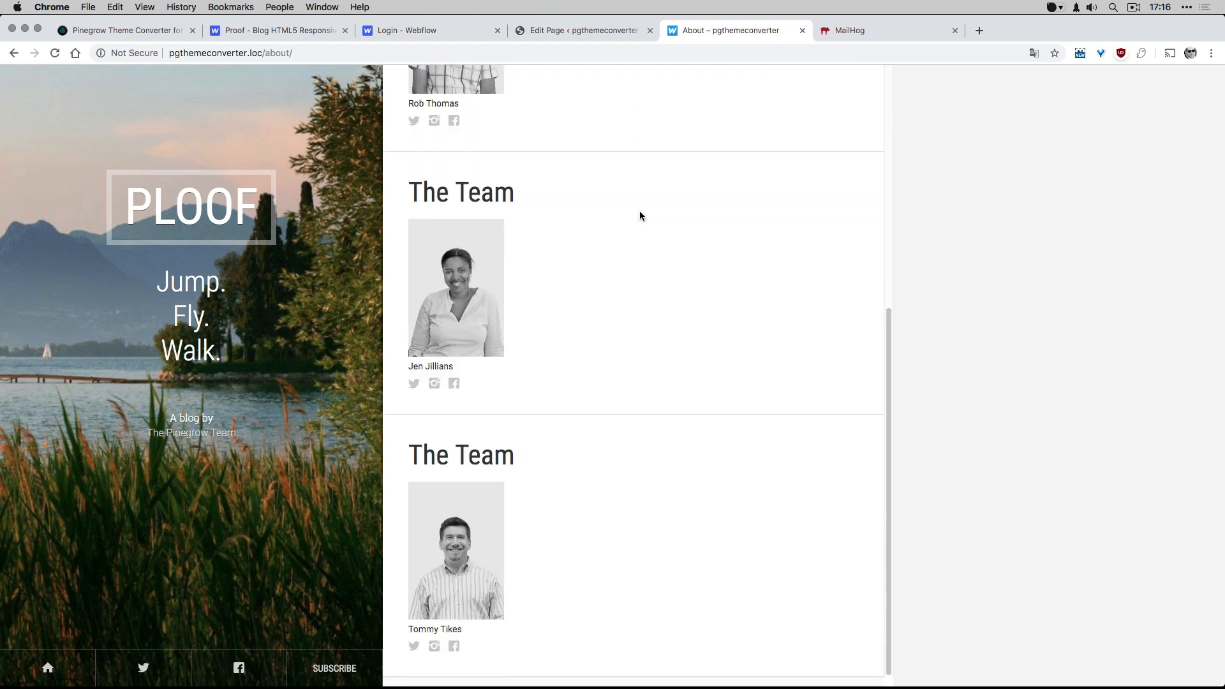
scroll(641, 215, "up", 5)
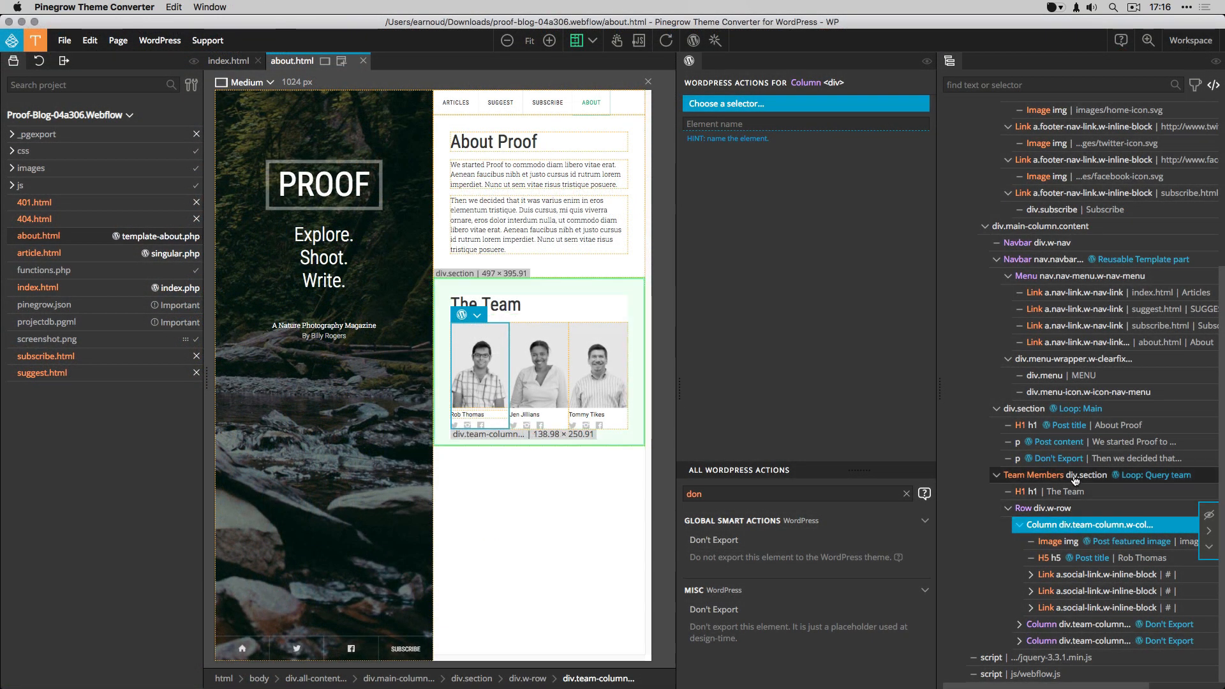
Switch back to Pinegrow, set the Team Members loop's repeated loop item to the first div.team-column, and save about.html.
left_click(1076, 479)
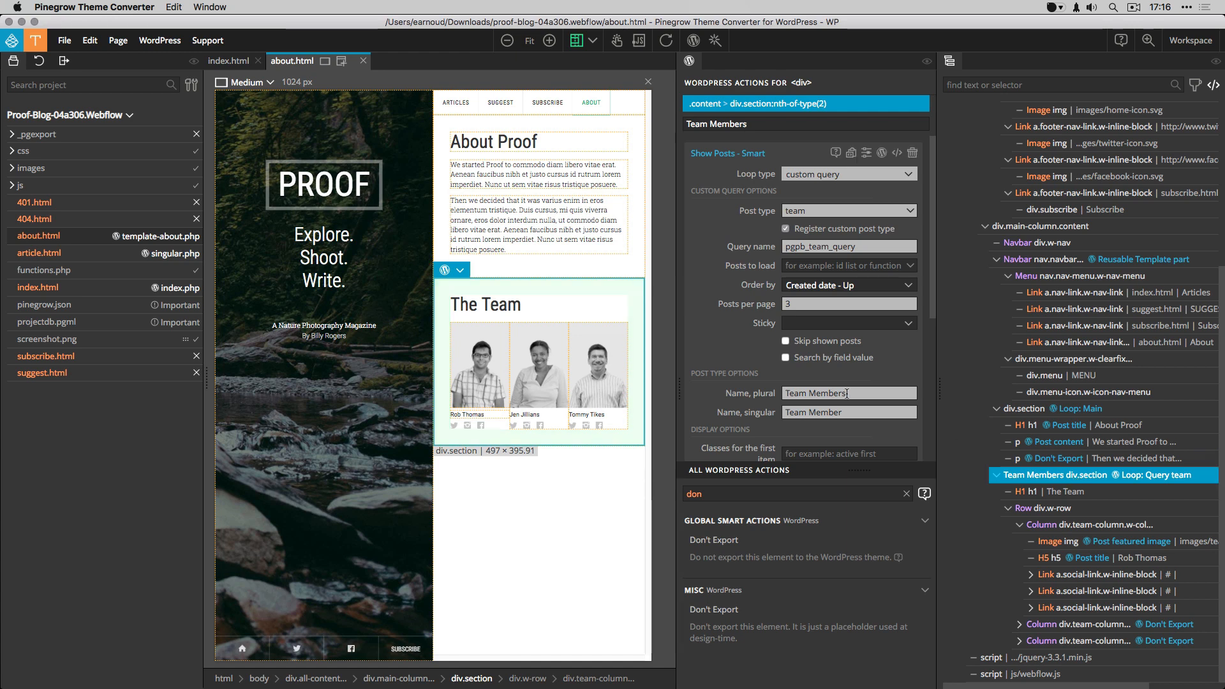
left_click_drag(933, 305, 922, 450)
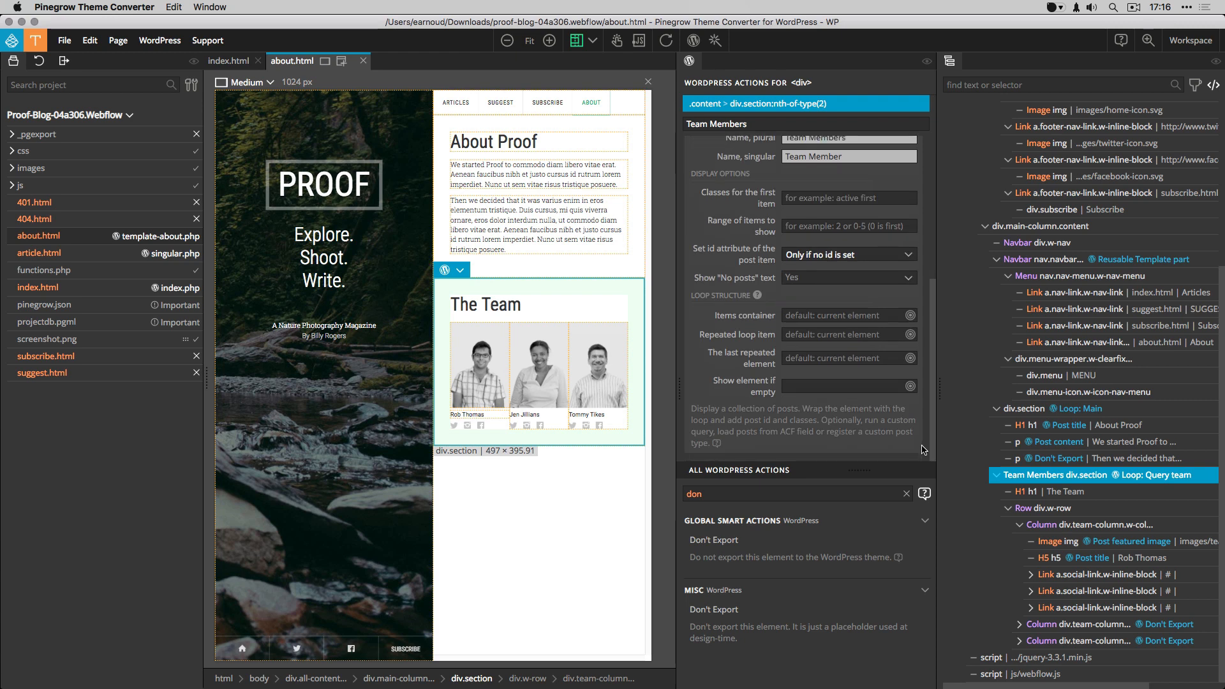
left_click(884, 336)
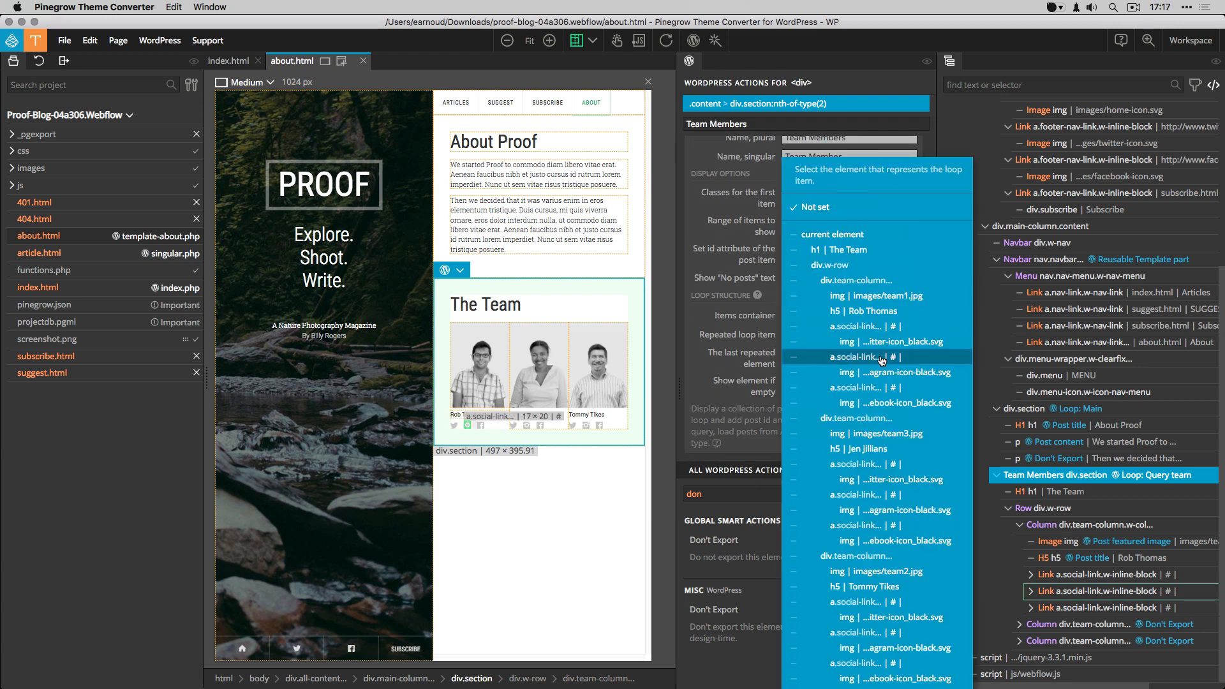
left_click(872, 282)
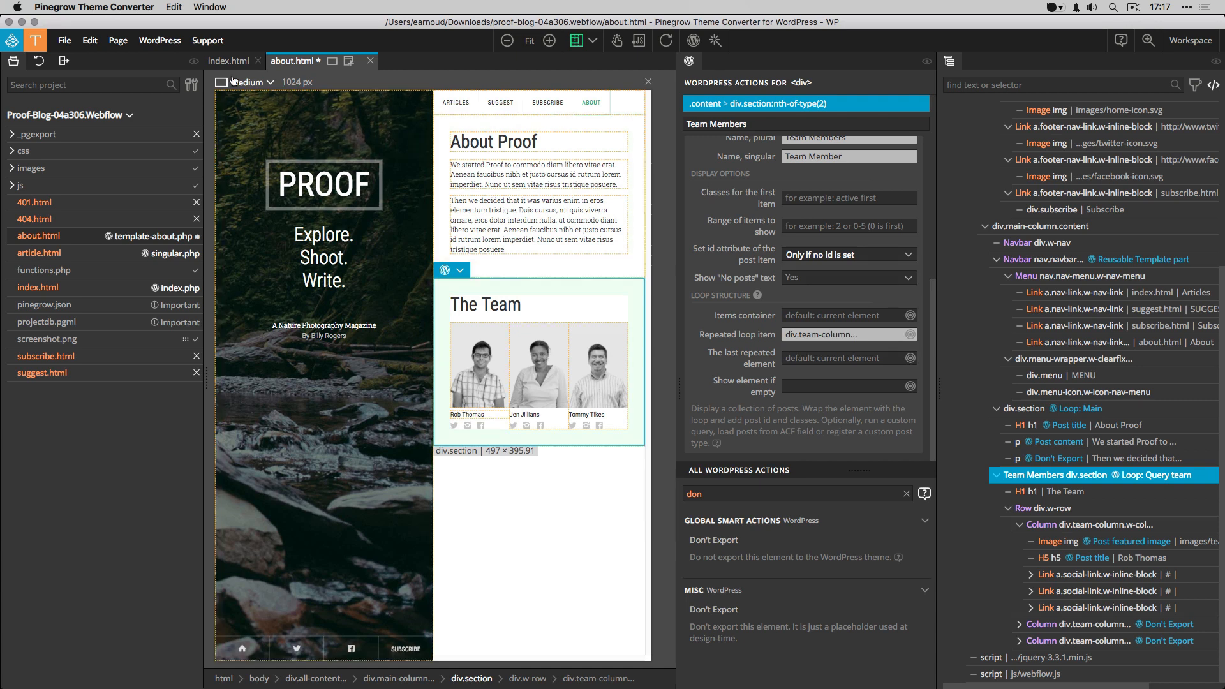
left_click(64, 39)
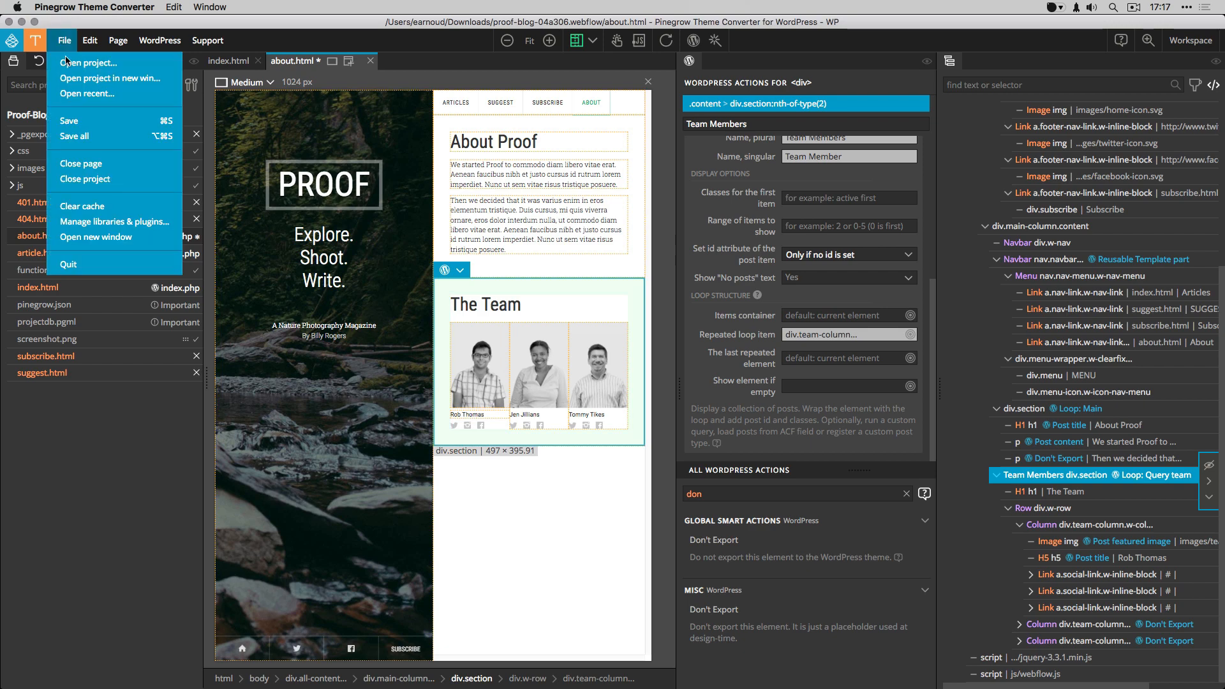
left_click(72, 123)
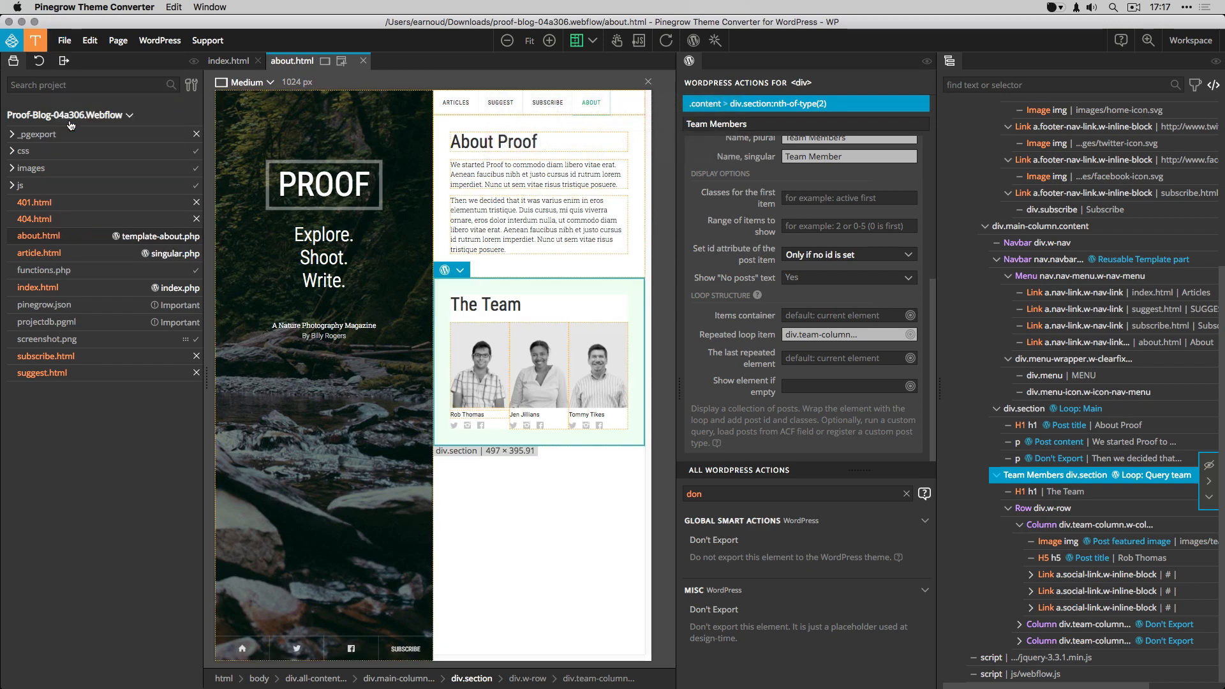
Switch to Chrome and reload the live About page to check the team section.
key("super+Tab")
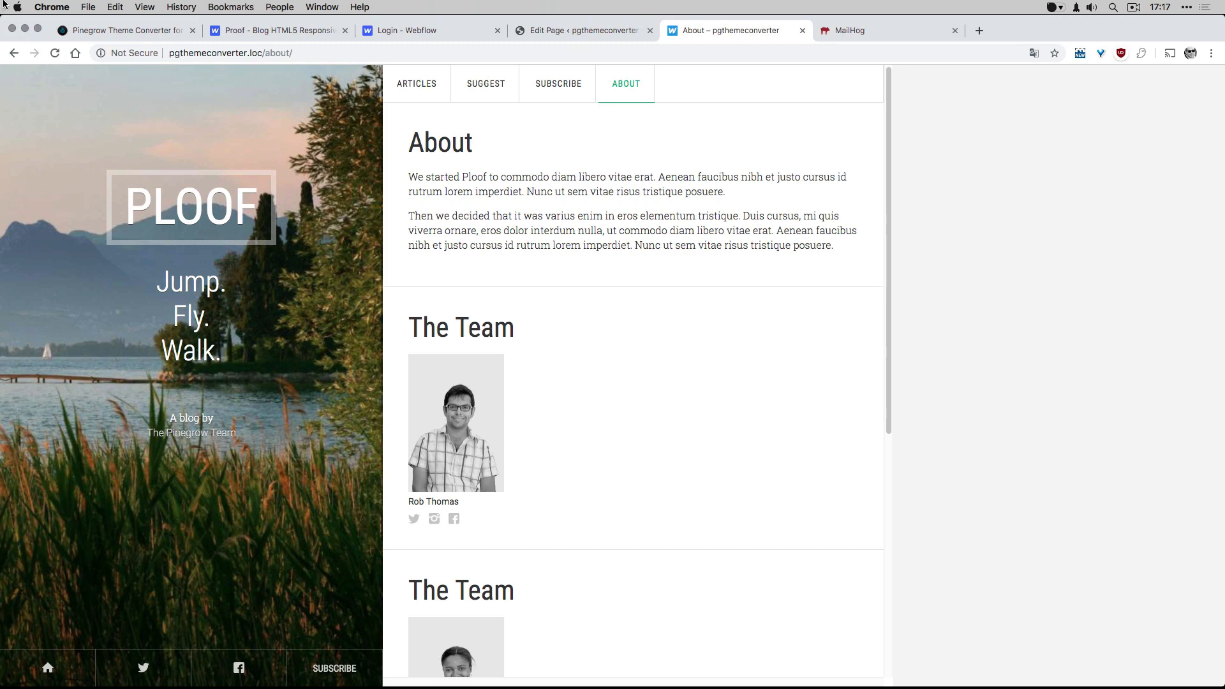
left_click(55, 54)
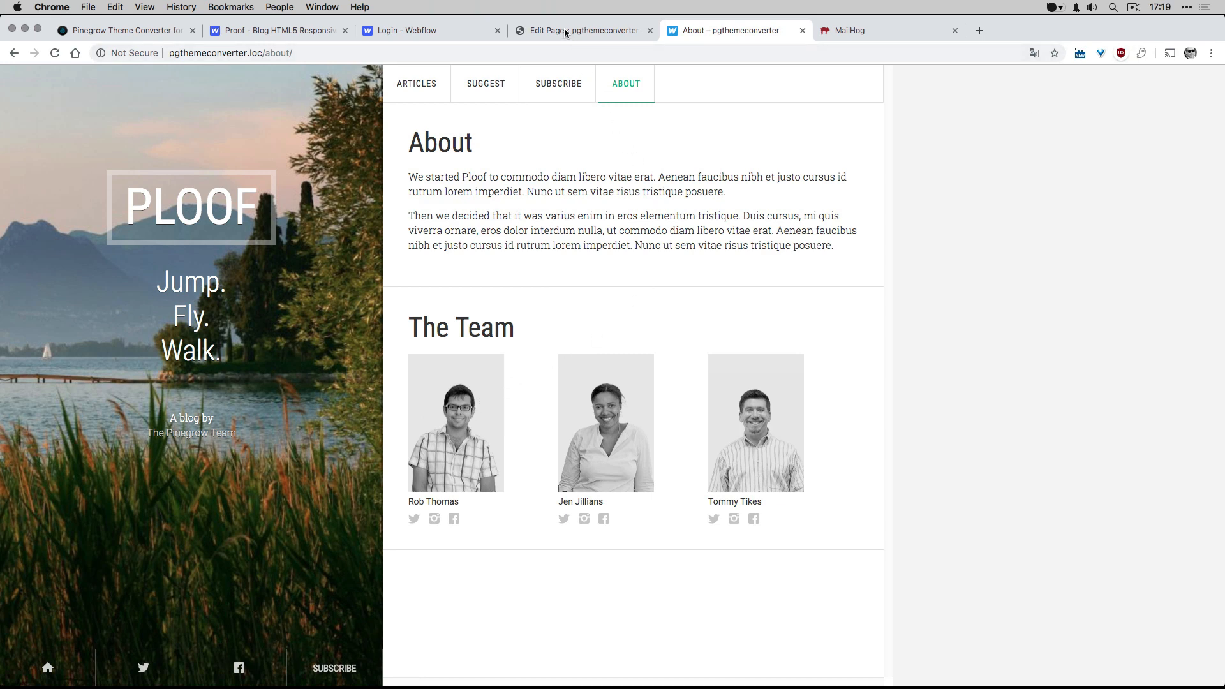
Create a new custom field group titled "Social Networks", shown when the post type is equal to Team Member.
left_click(564, 30)
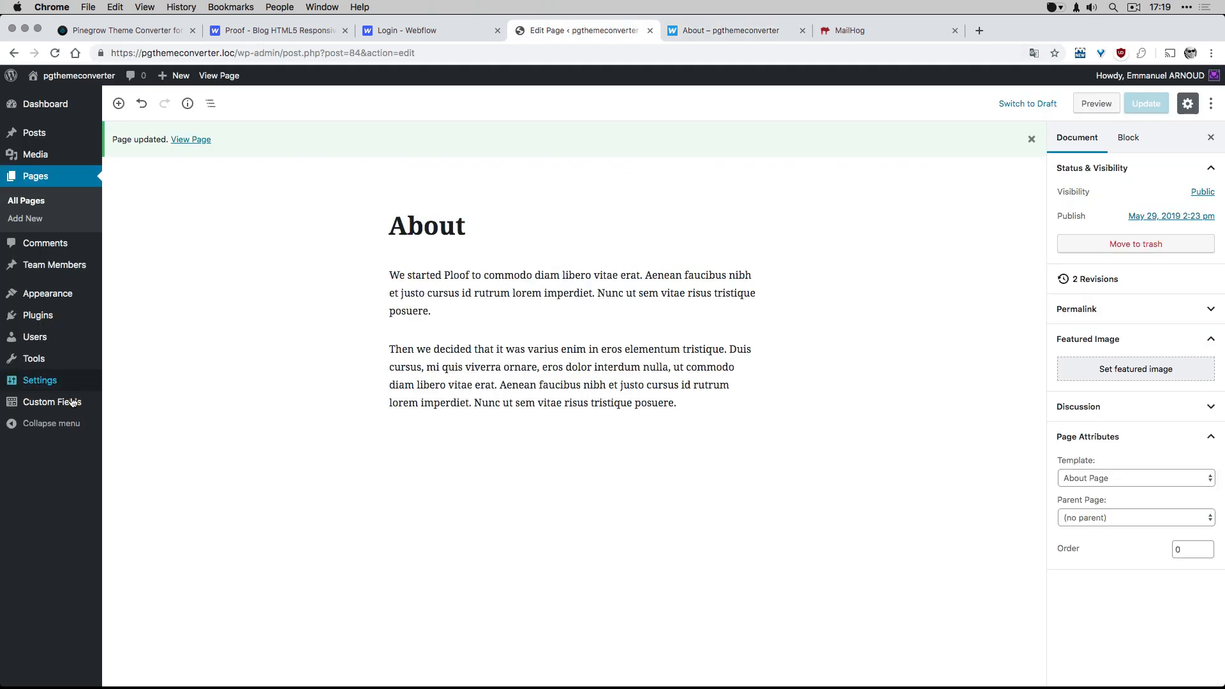
mouse_move(91, 406)
left_click(136, 404)
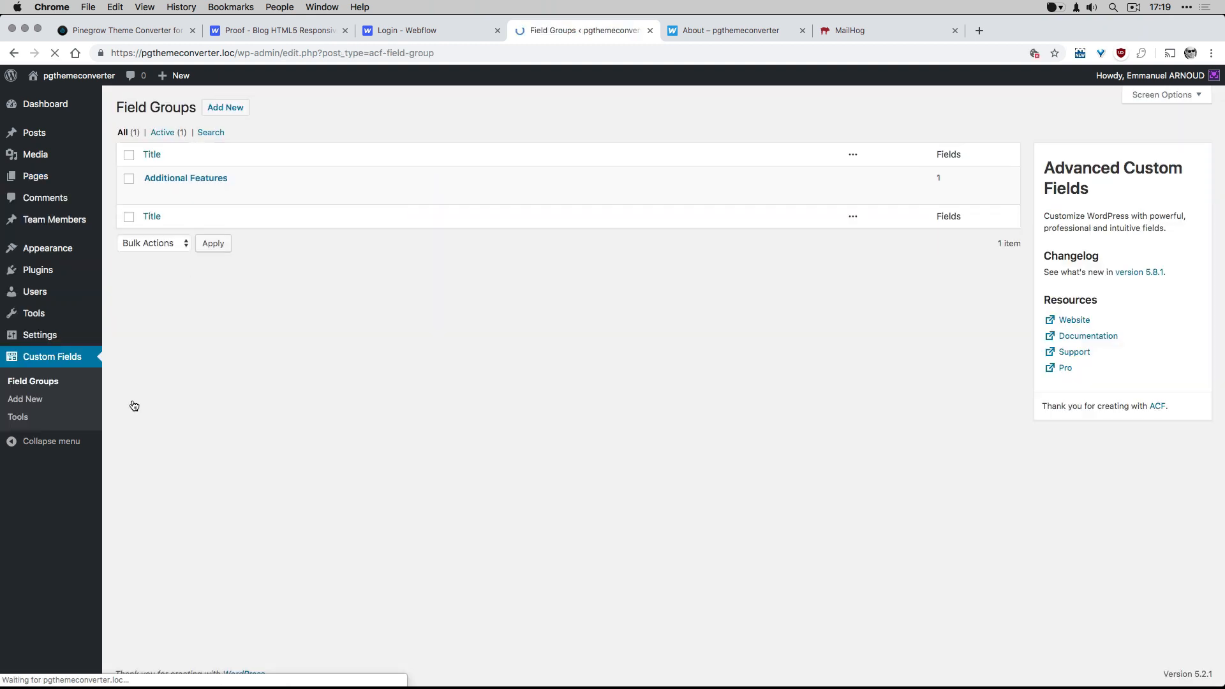
left_click(225, 107)
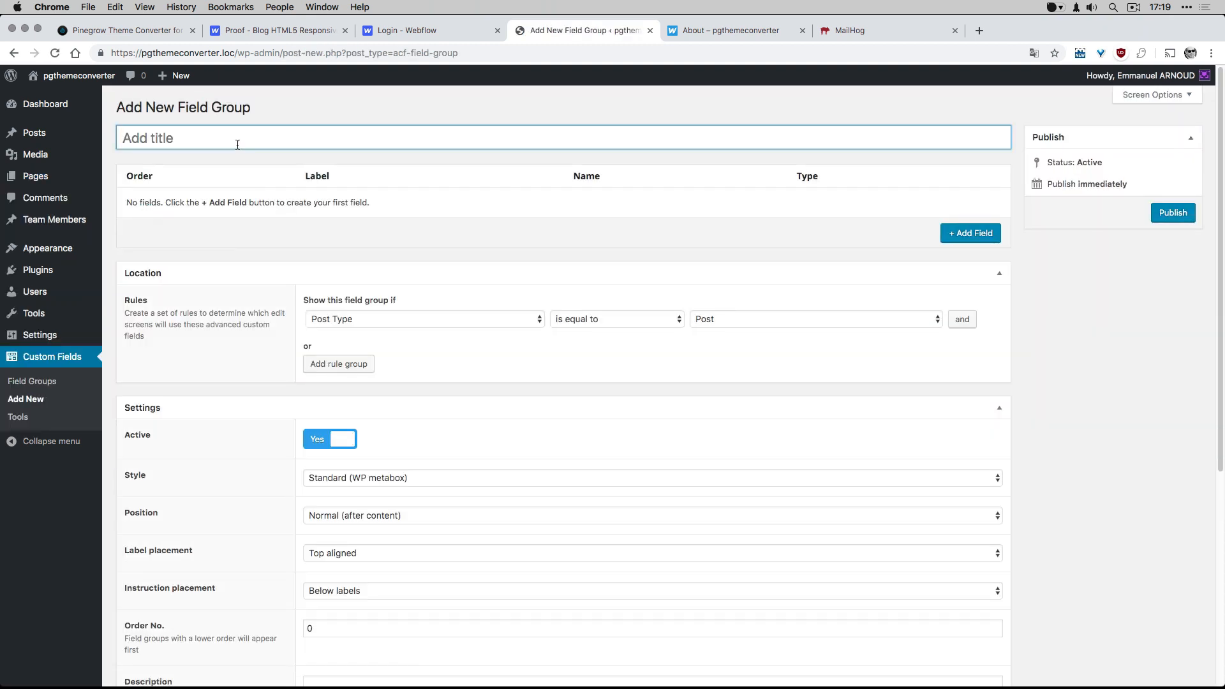
type("Social Networks")
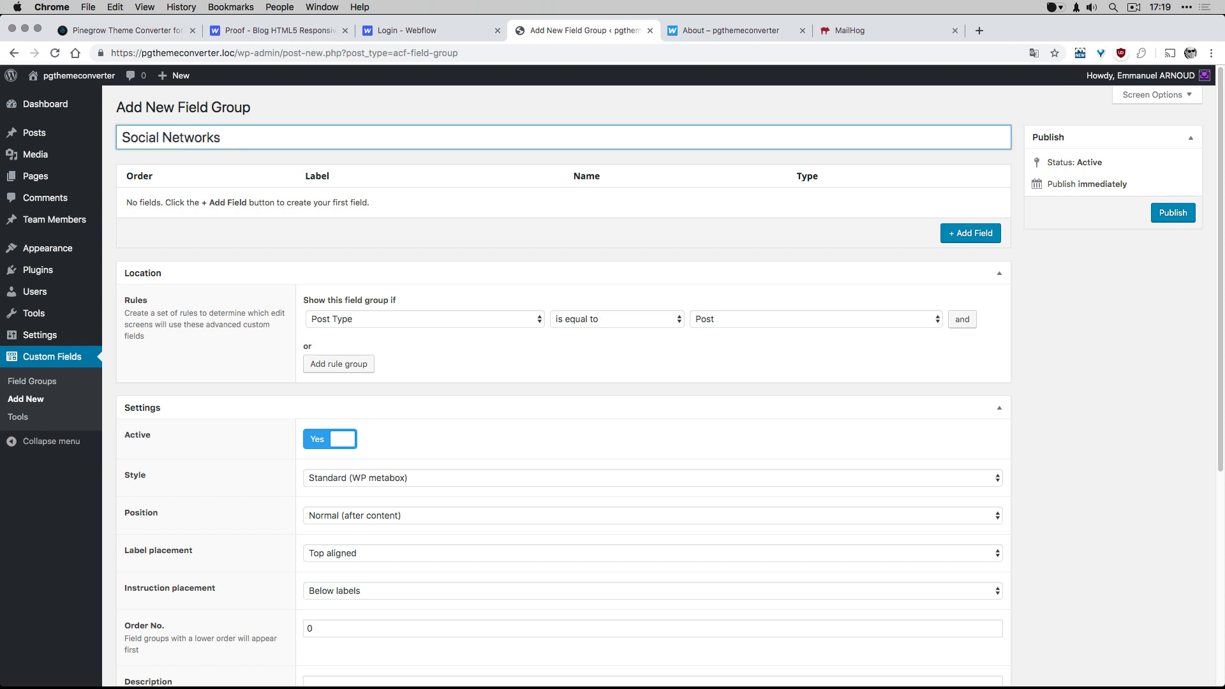
left_click(442, 318)
left_click(442, 315)
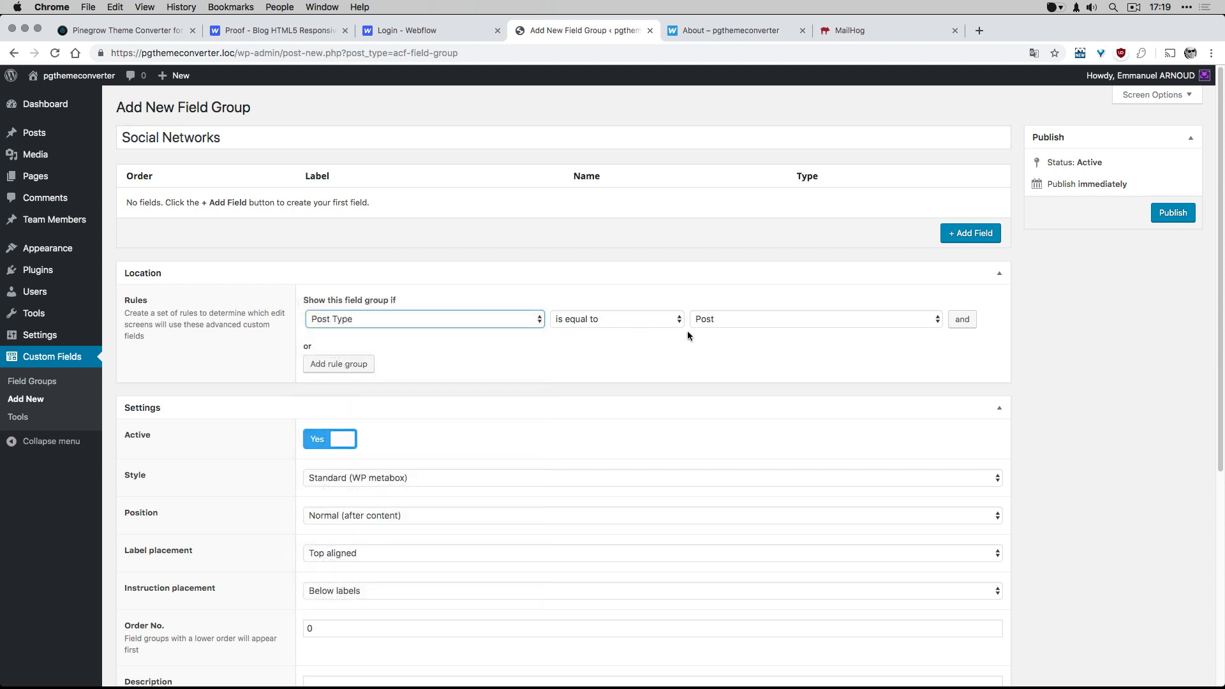
left_click(731, 323)
left_click(733, 343)
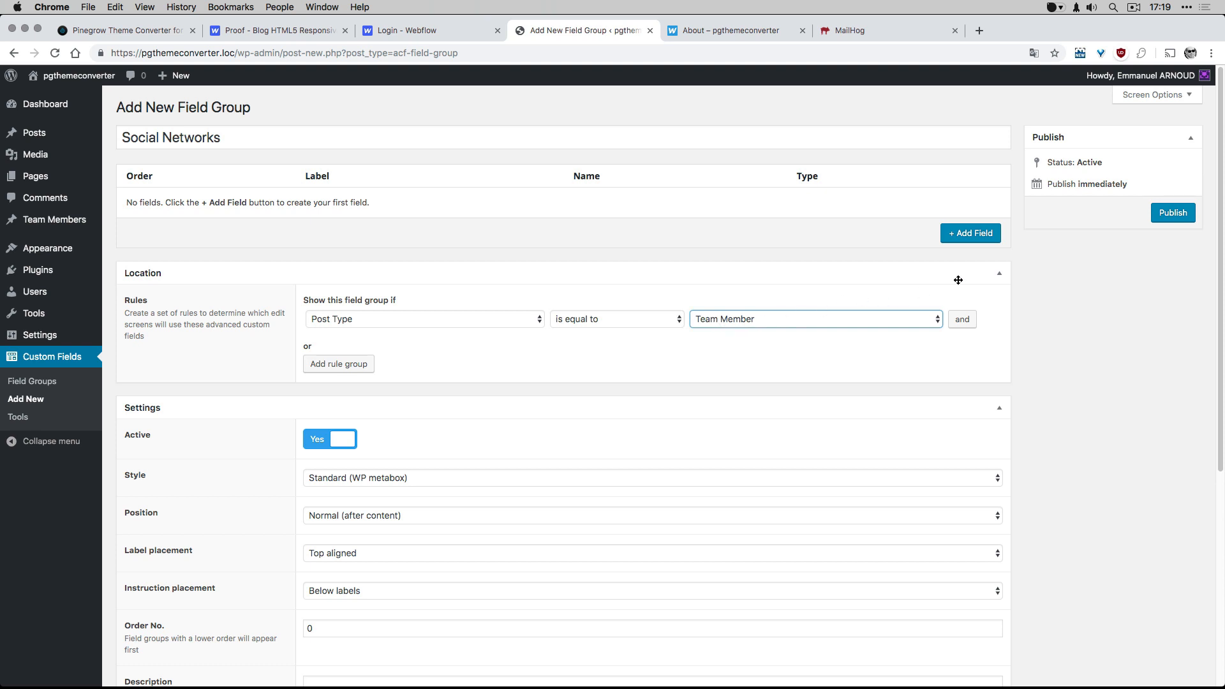
Add a field labelled "Twitter Link" with the name pgpb_twitter_link and the field type Url.
left_click(979, 235)
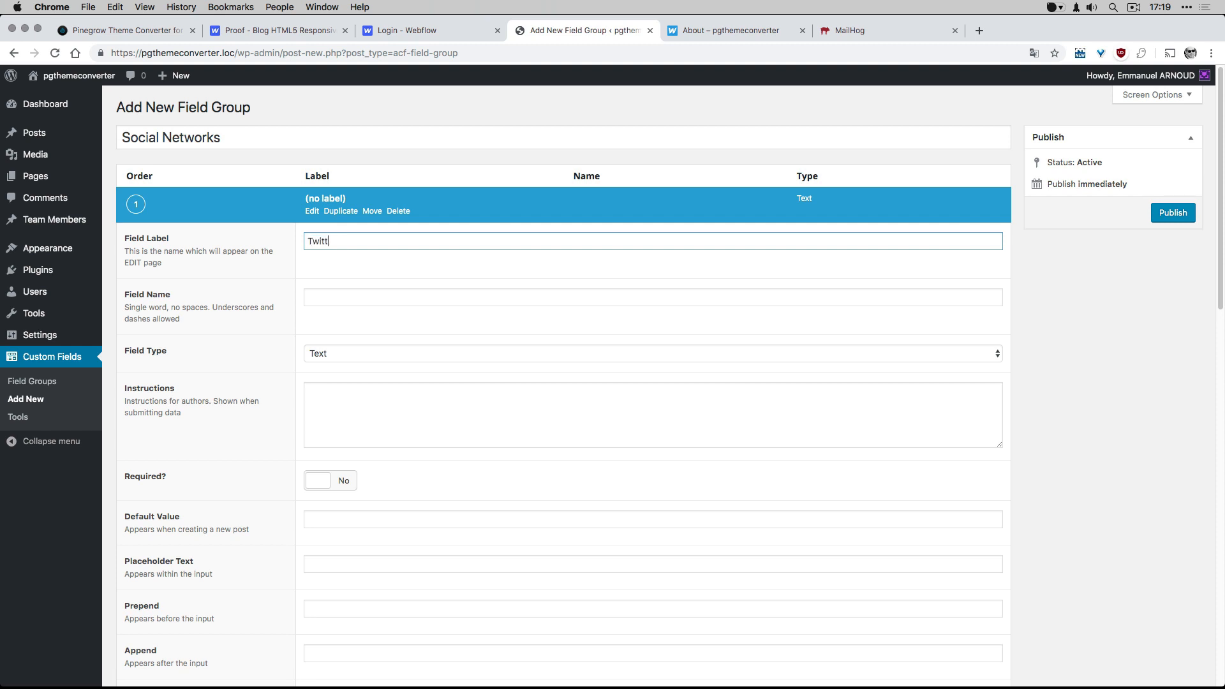
type("Twitter Link")
key("Tab")
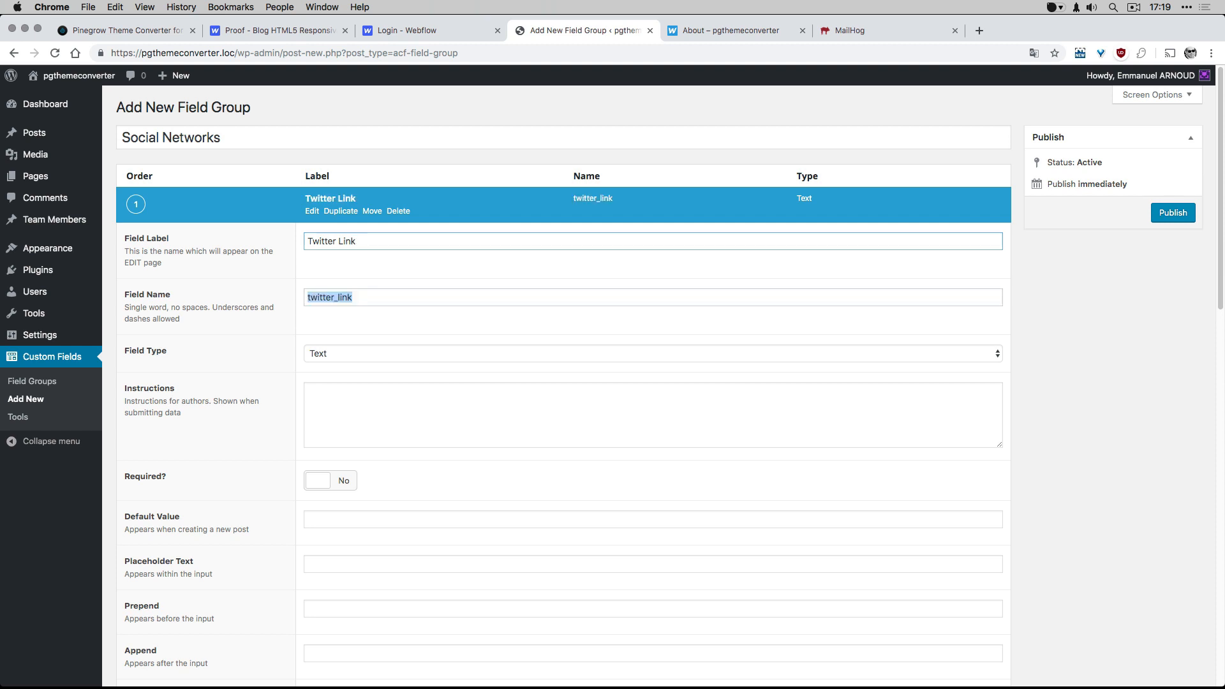
key("Left")
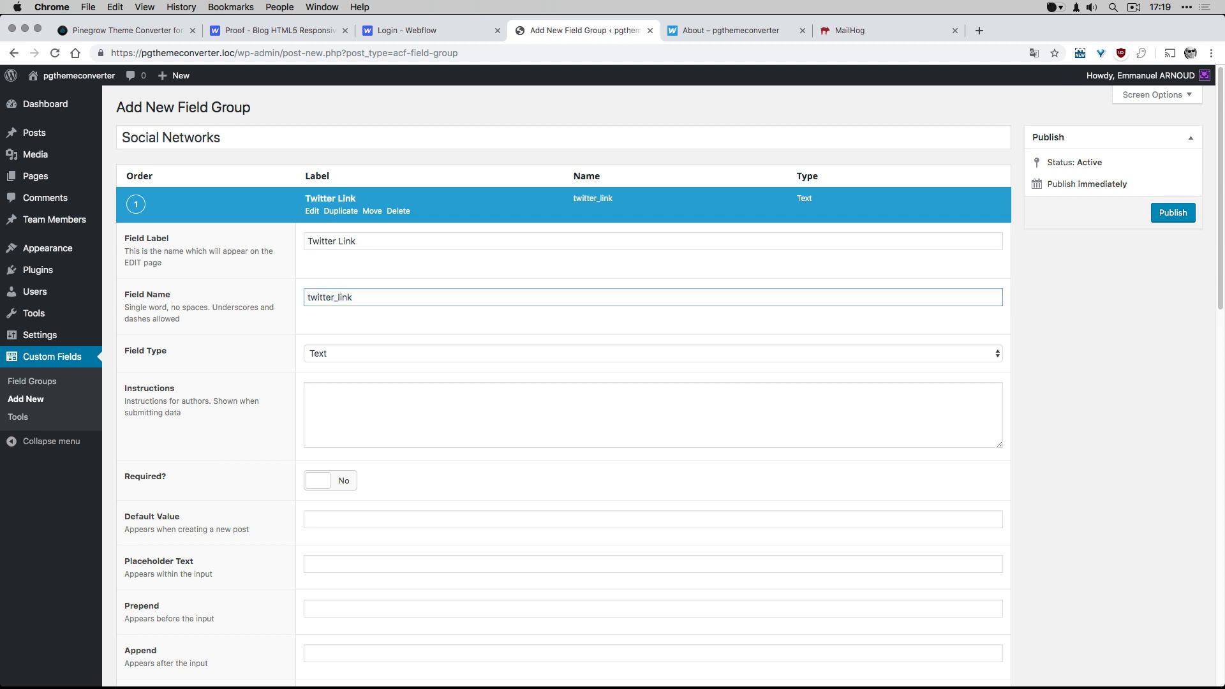
type("pgpb_")
key("Tab")
left_click(359, 353)
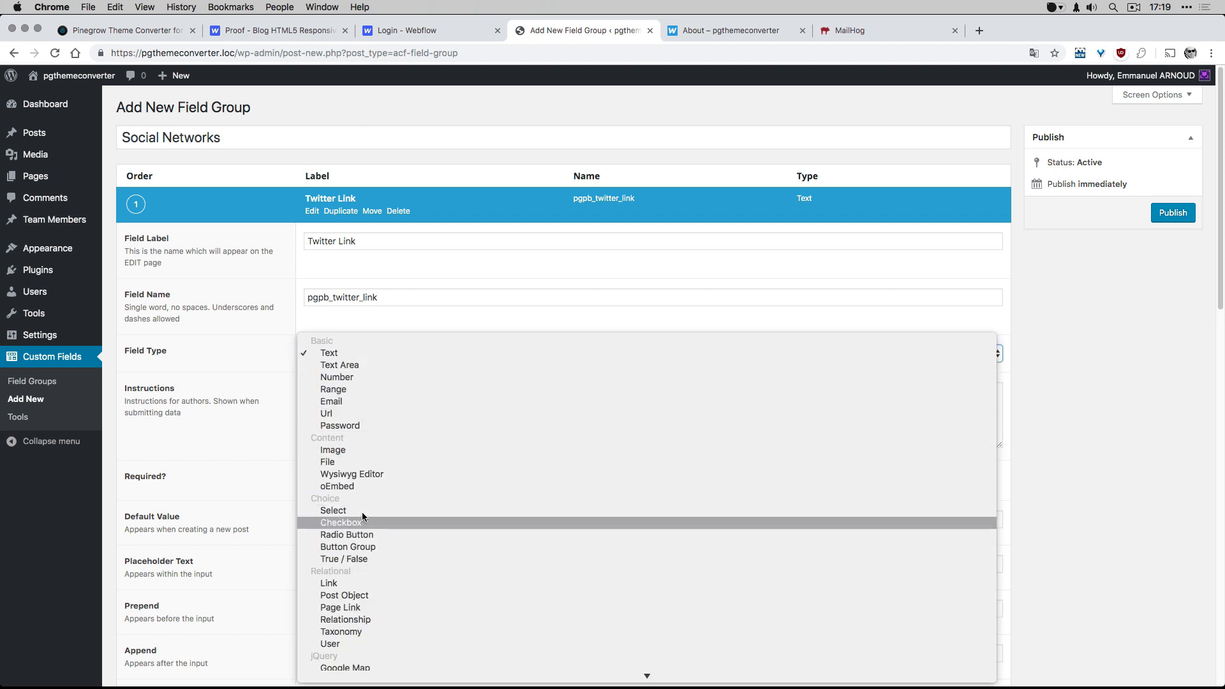
left_click(341, 413)
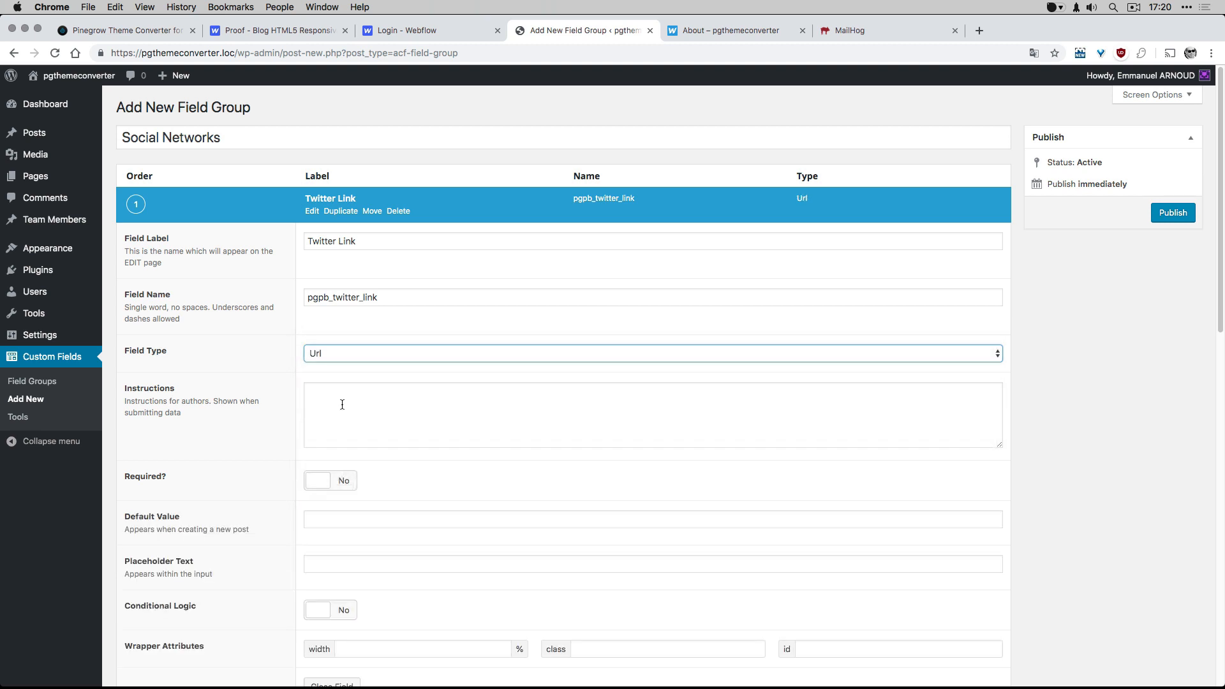
Give the Twitter Link field the instructions "Enter the Twitter URL" and collapse its settings.
left_click(342, 403)
type("Enter the T")
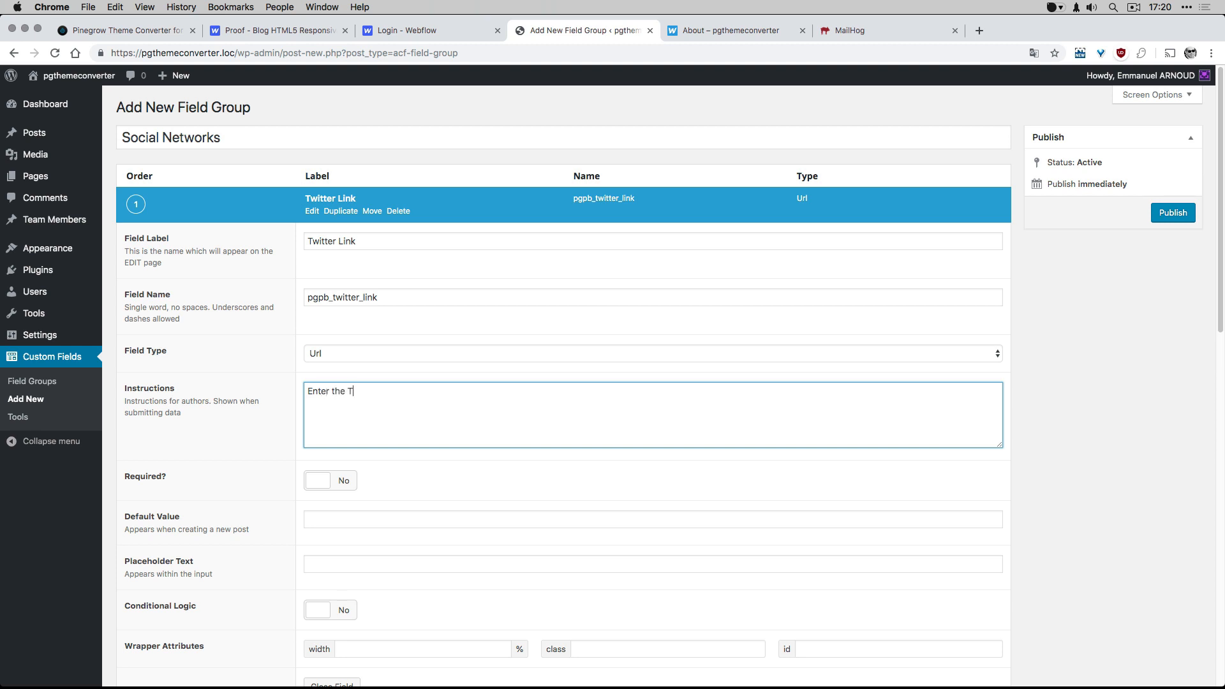
type("witter URL")
scroll(444, 442, "down", 2)
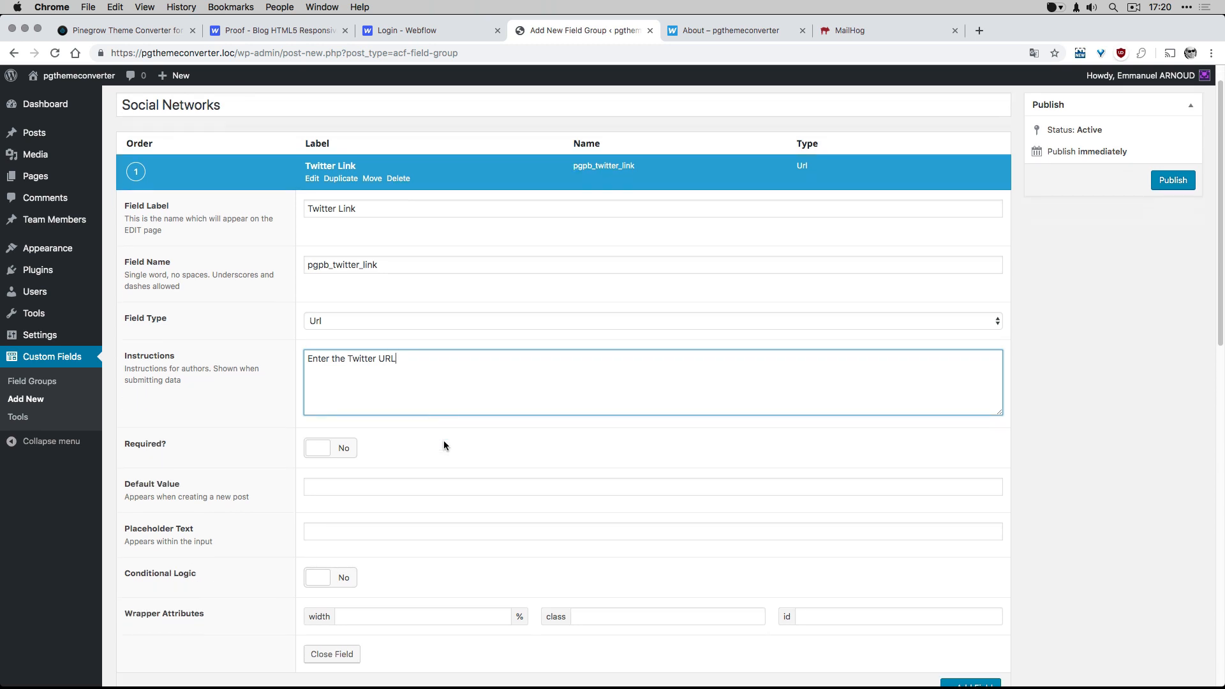
scroll(443, 440, "down", 3)
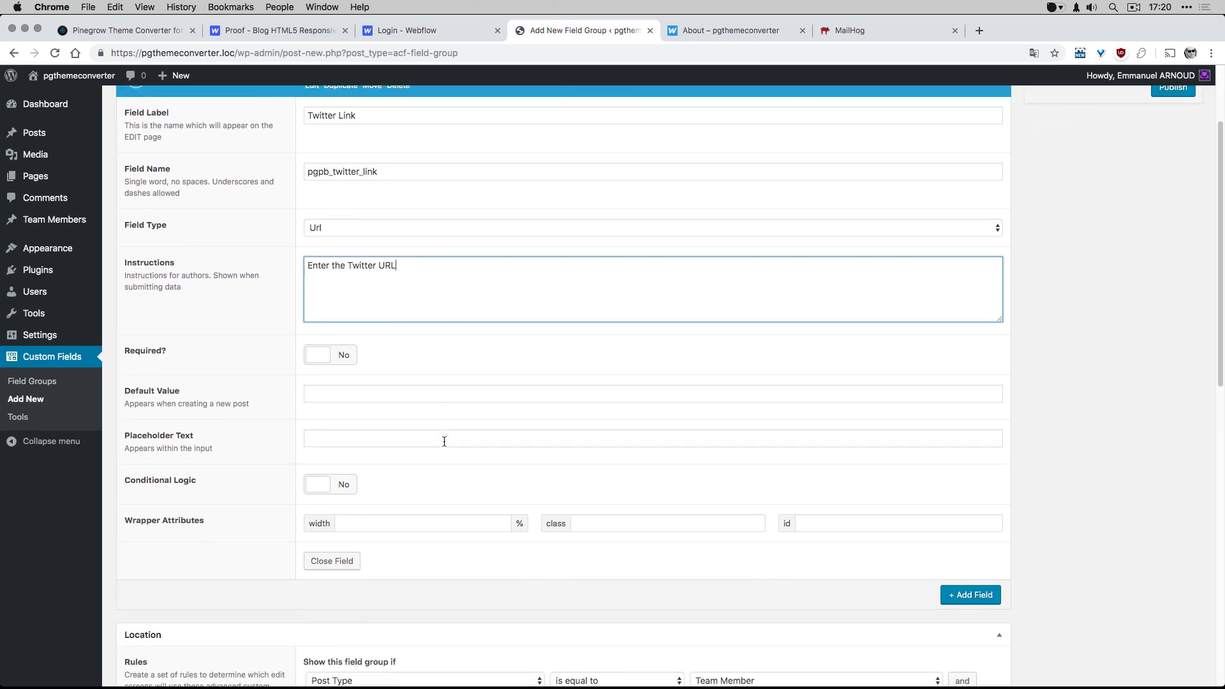
scroll(443, 440, "up", 5)
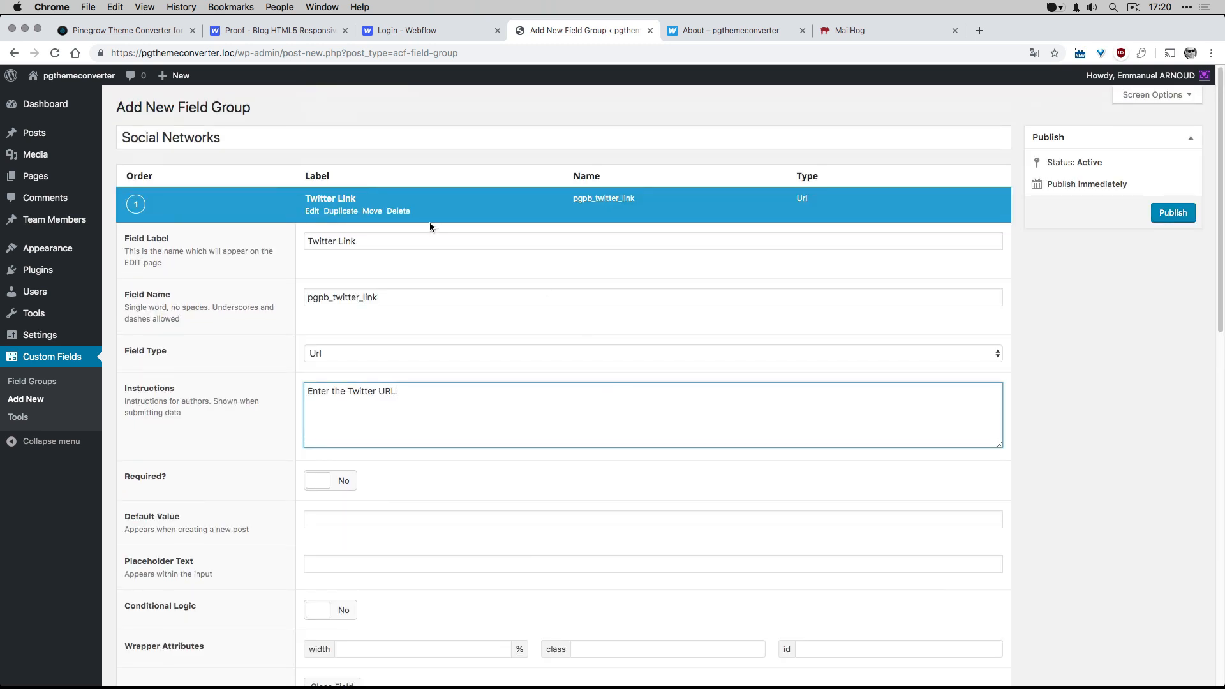
left_click(322, 199)
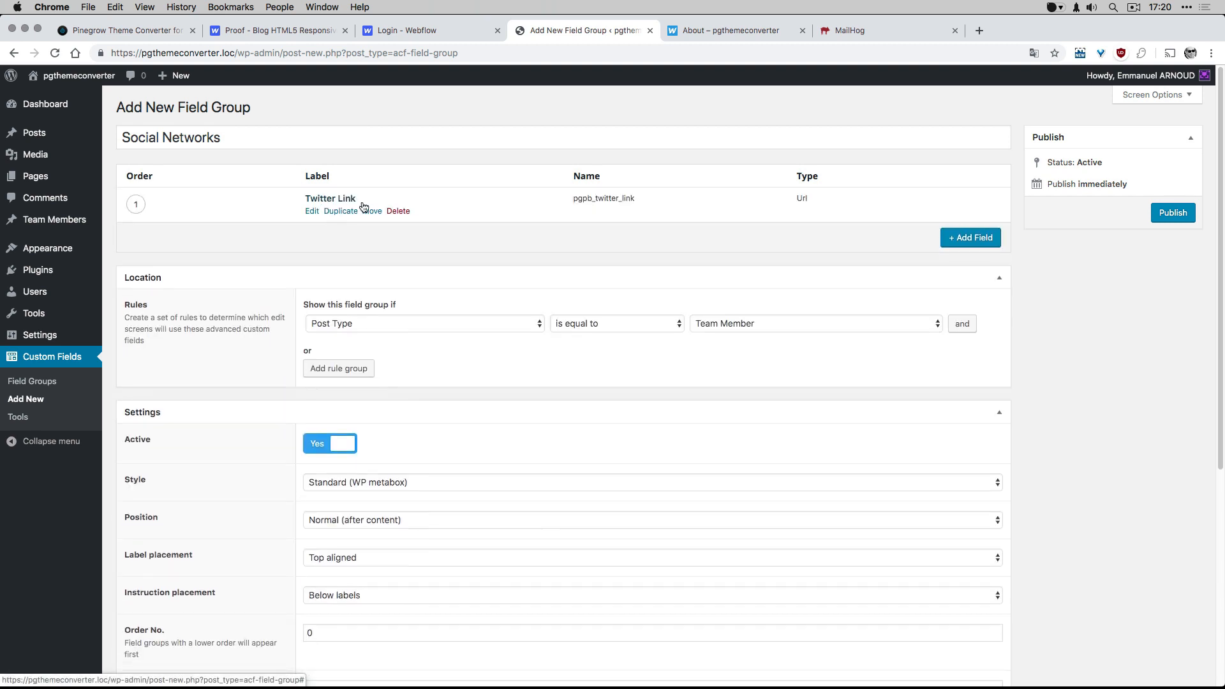
Add a second field labelled "Facebook Link" with the name pgpb_facebook_link and the field type Url.
left_click(969, 239)
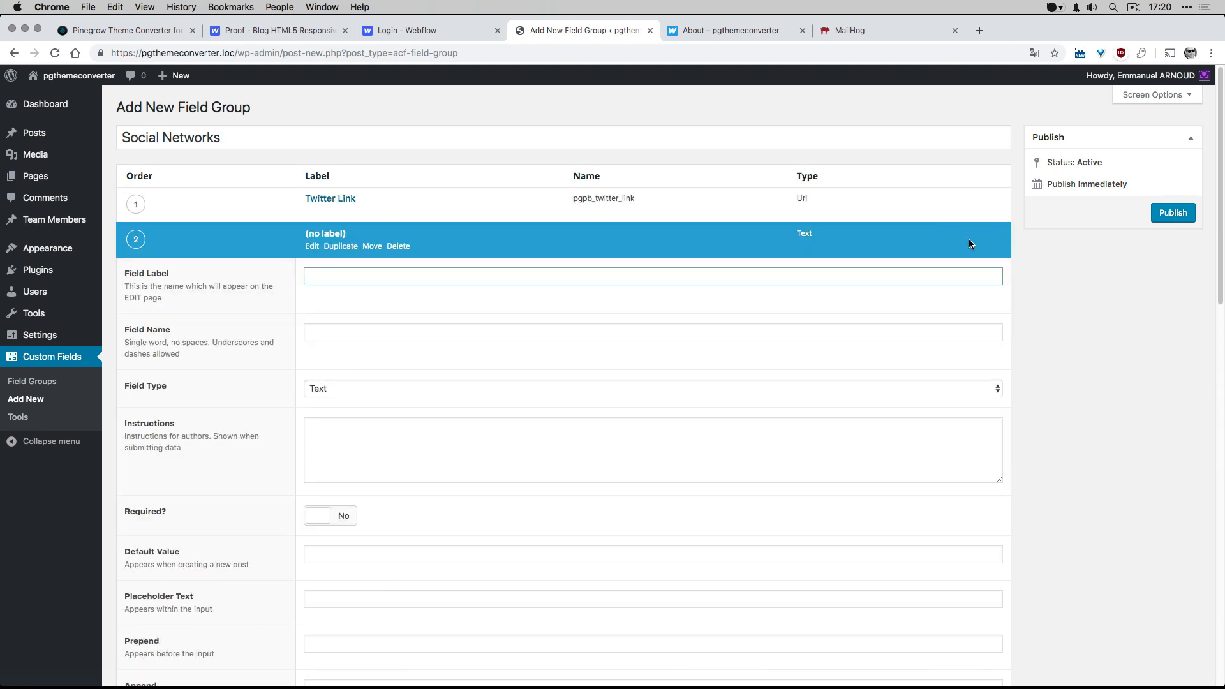
type("Facebook Link")
key("Tab")
key("Left")
type("pgpb_")
left_click(590, 389)
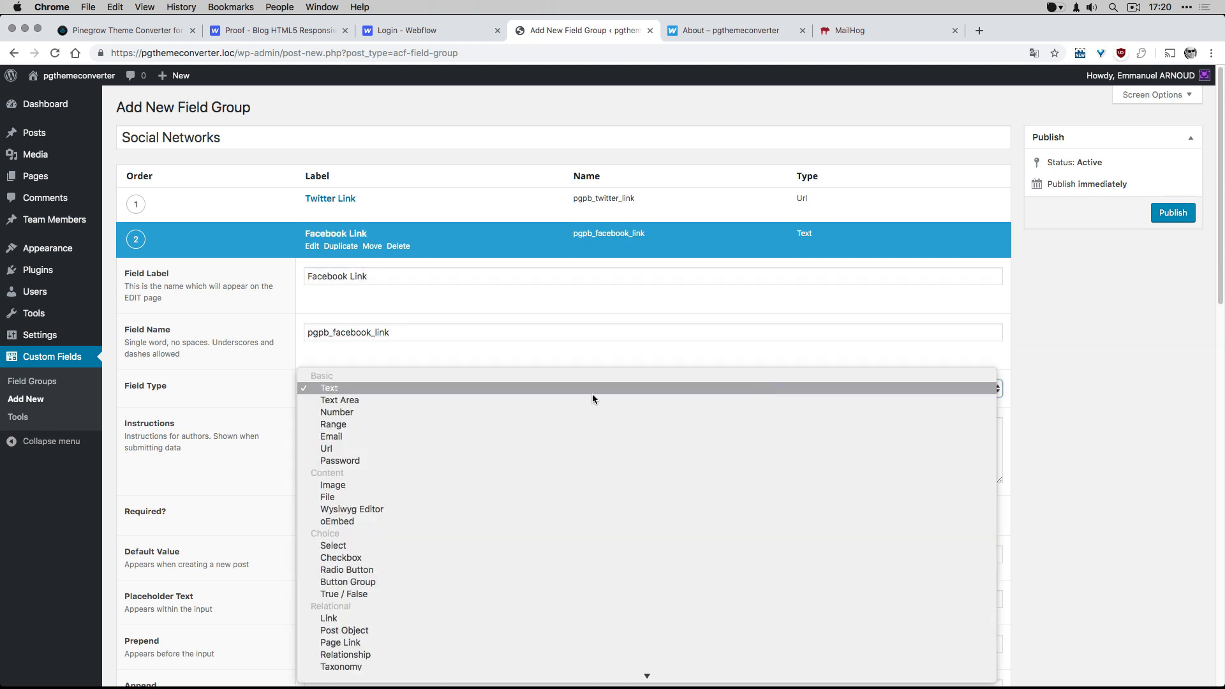
left_click(591, 454)
Give the Facebook Link field the instructions "Enter the Facebook Link" and publish the Social Networks field group.
left_click(381, 438)
type("Enter the Facebook Link")
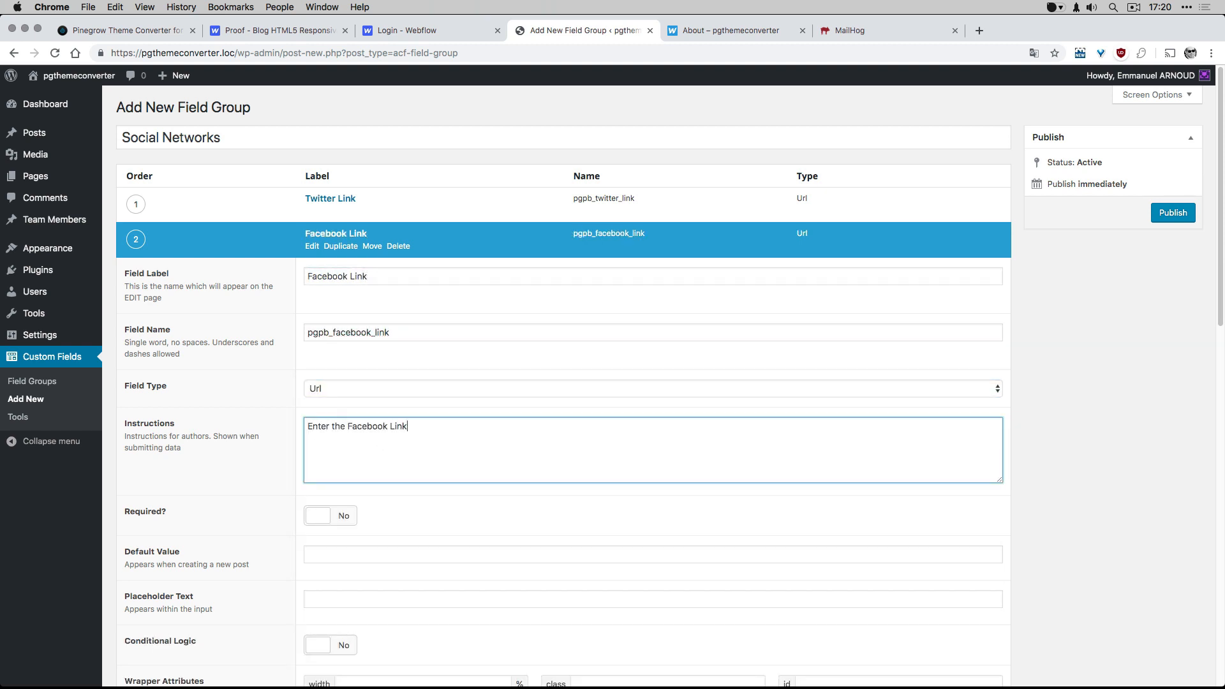
left_click(336, 235)
scroll(433, 403, "down", 6)
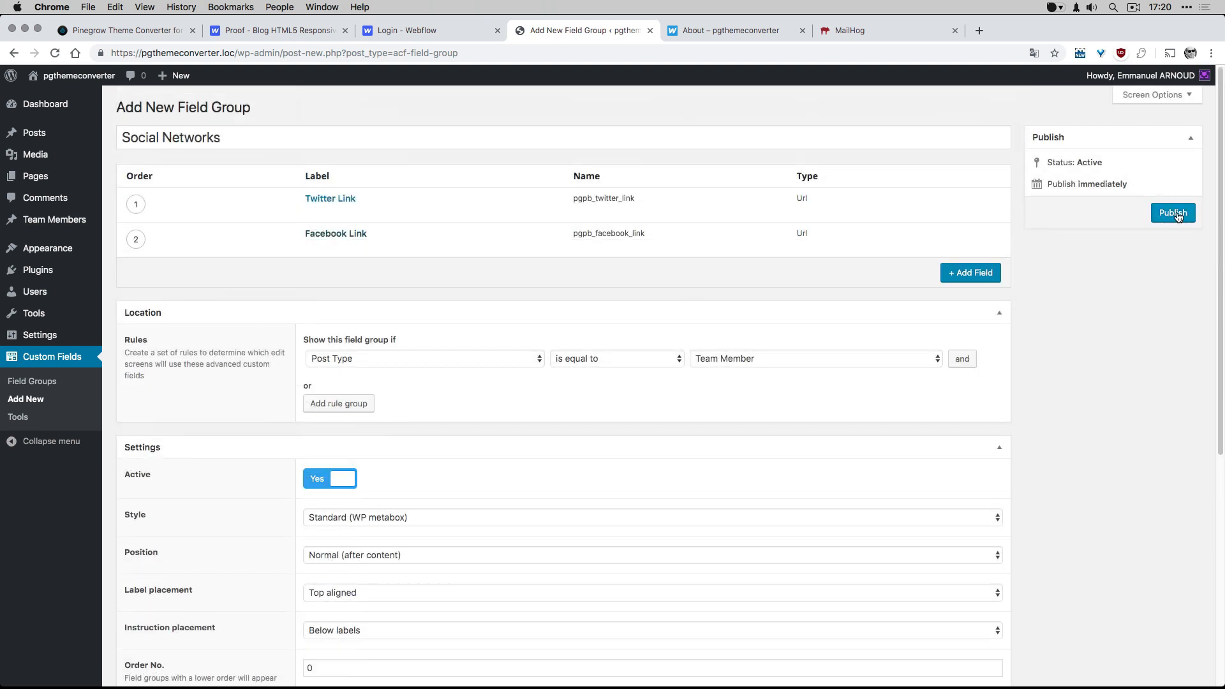
left_click(1174, 214)
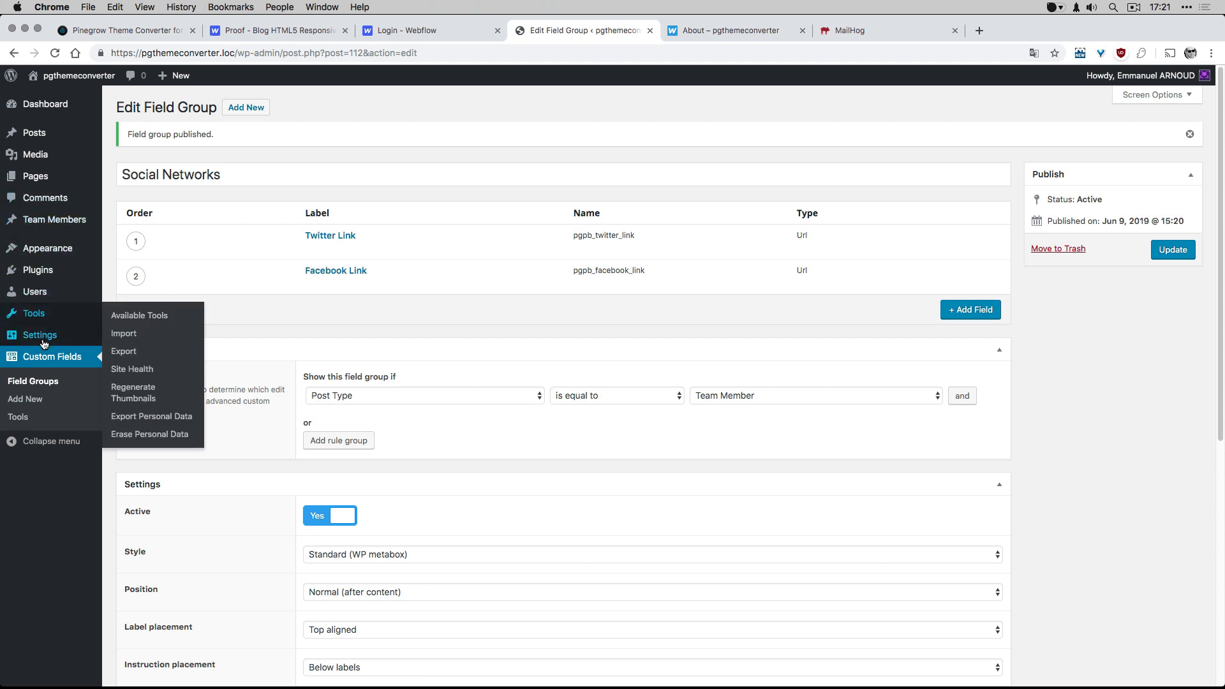
mouse_move(43, 342)
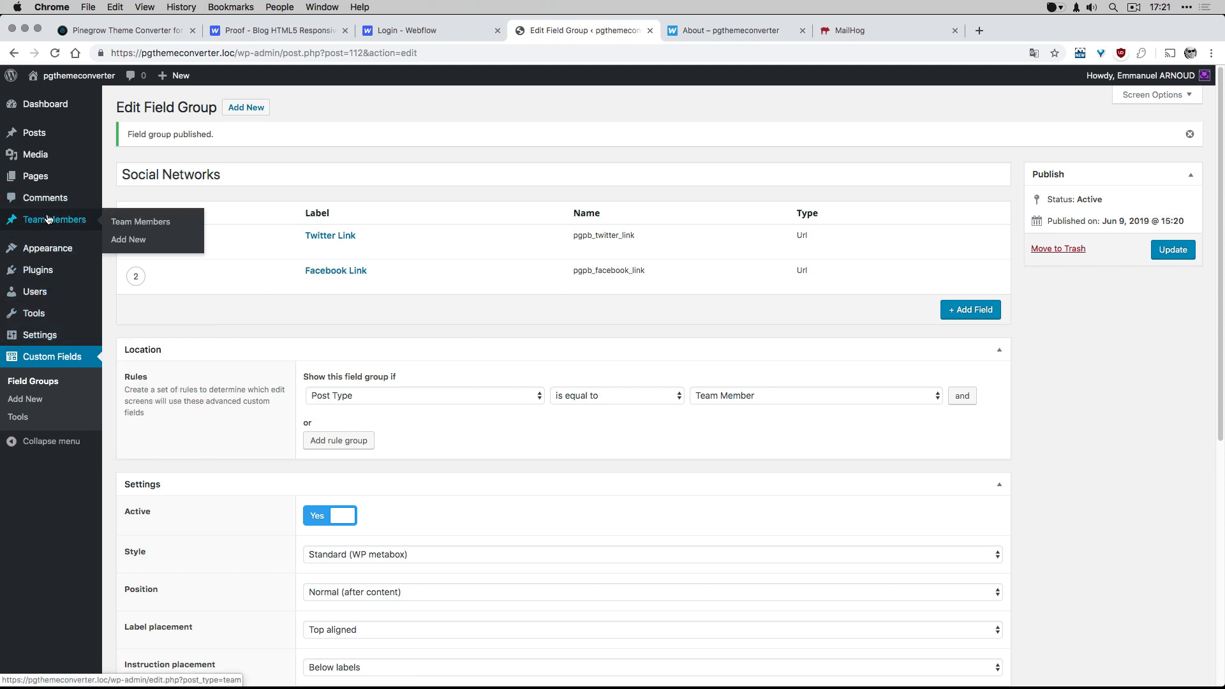
left_click(132, 224)
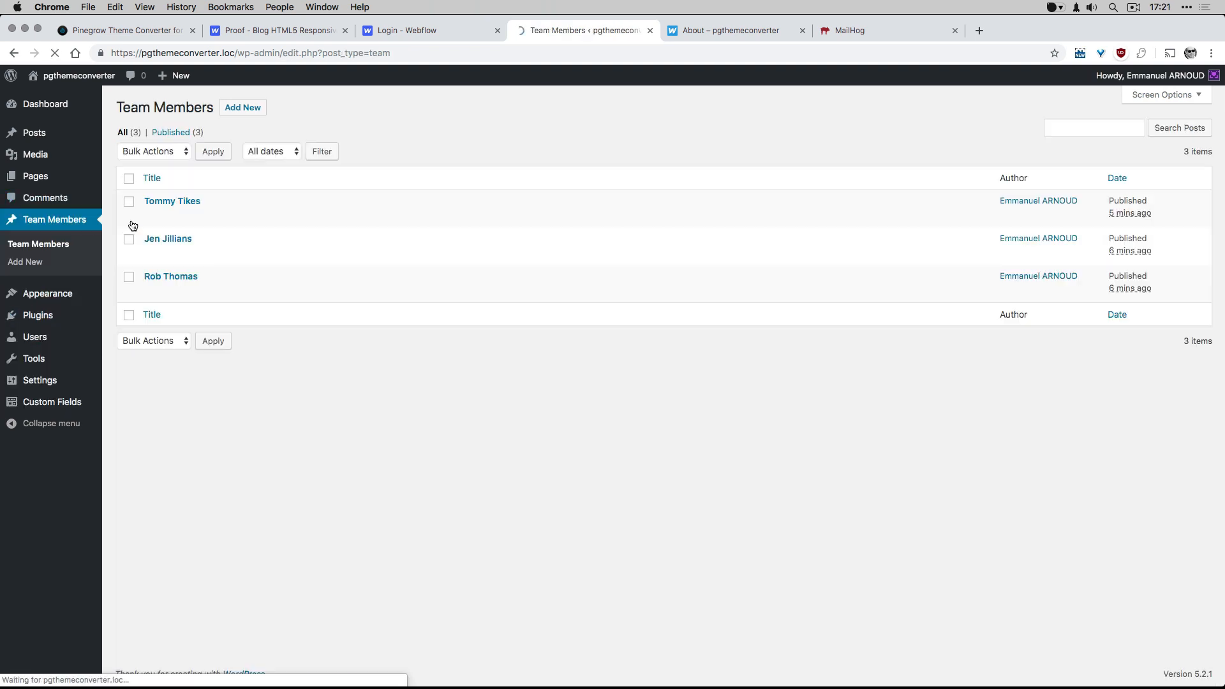
left_click(182, 202)
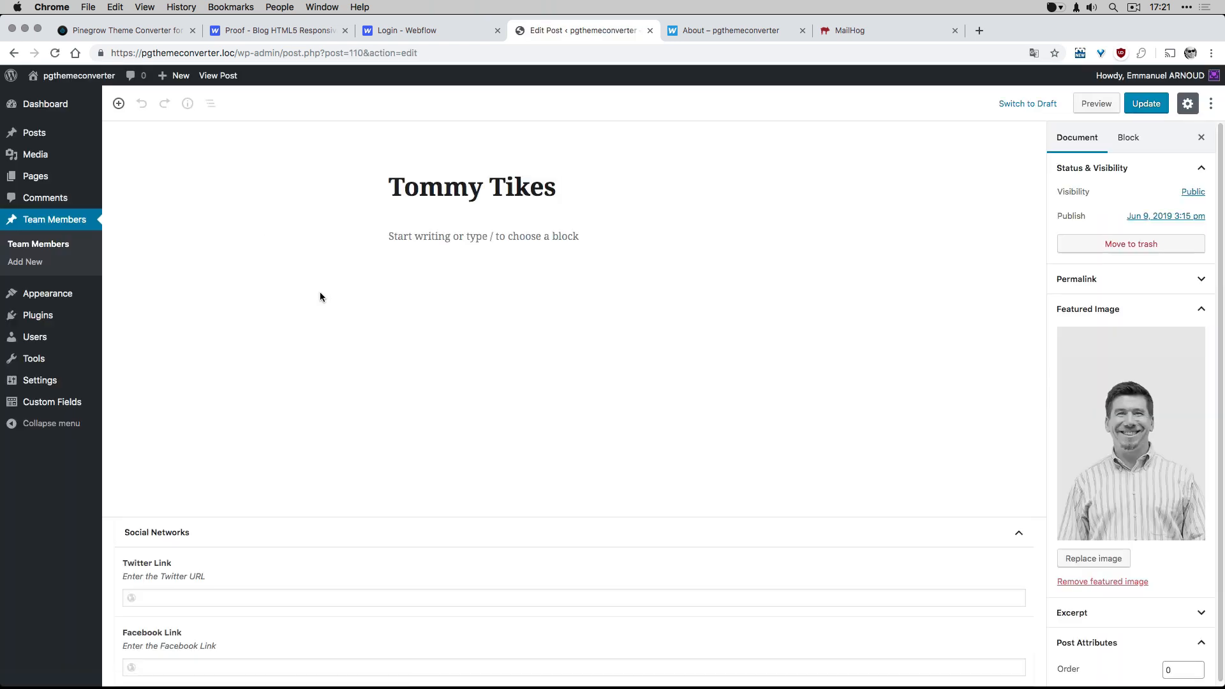
left_click(277, 597)
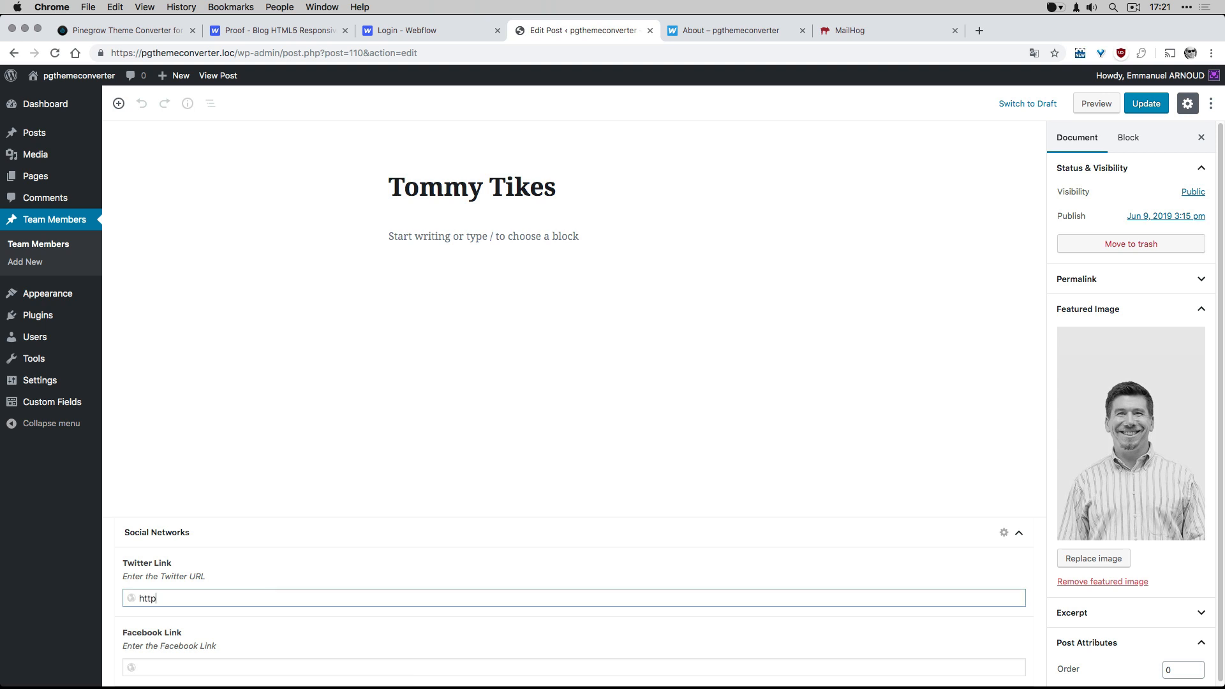
type("http://twitter.com/")
key("Tab")
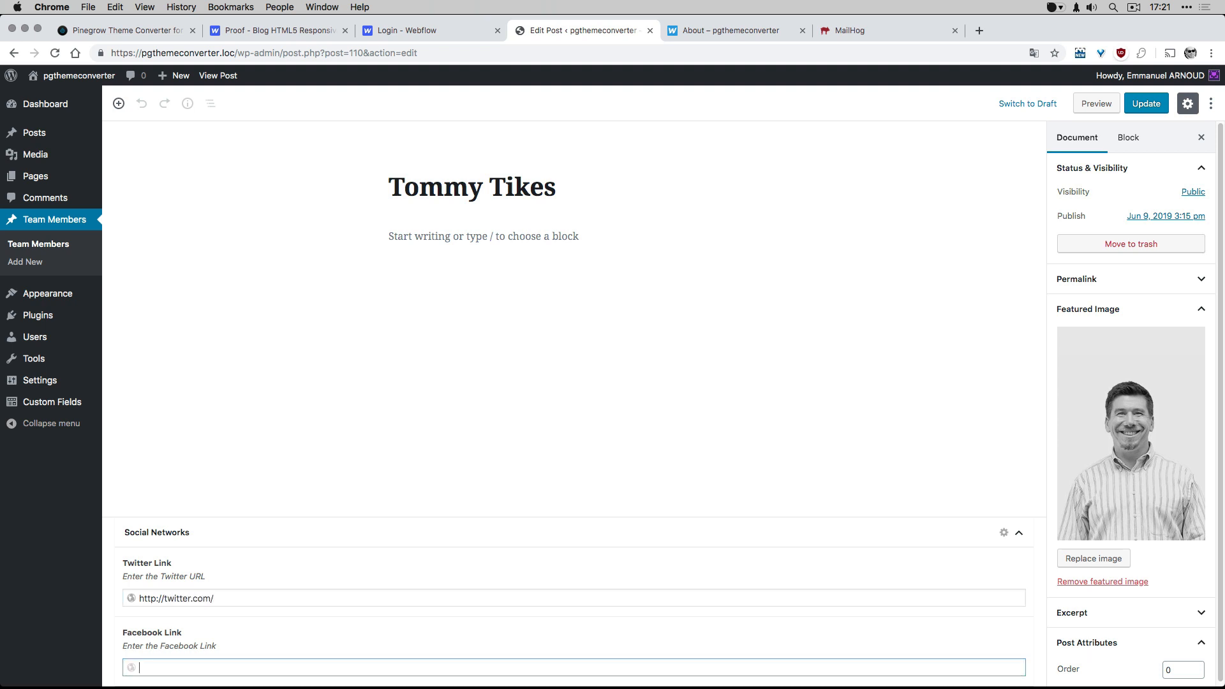
type("http://facebook.com")
left_click(1146, 107)
left_click(46, 221)
left_click(160, 238)
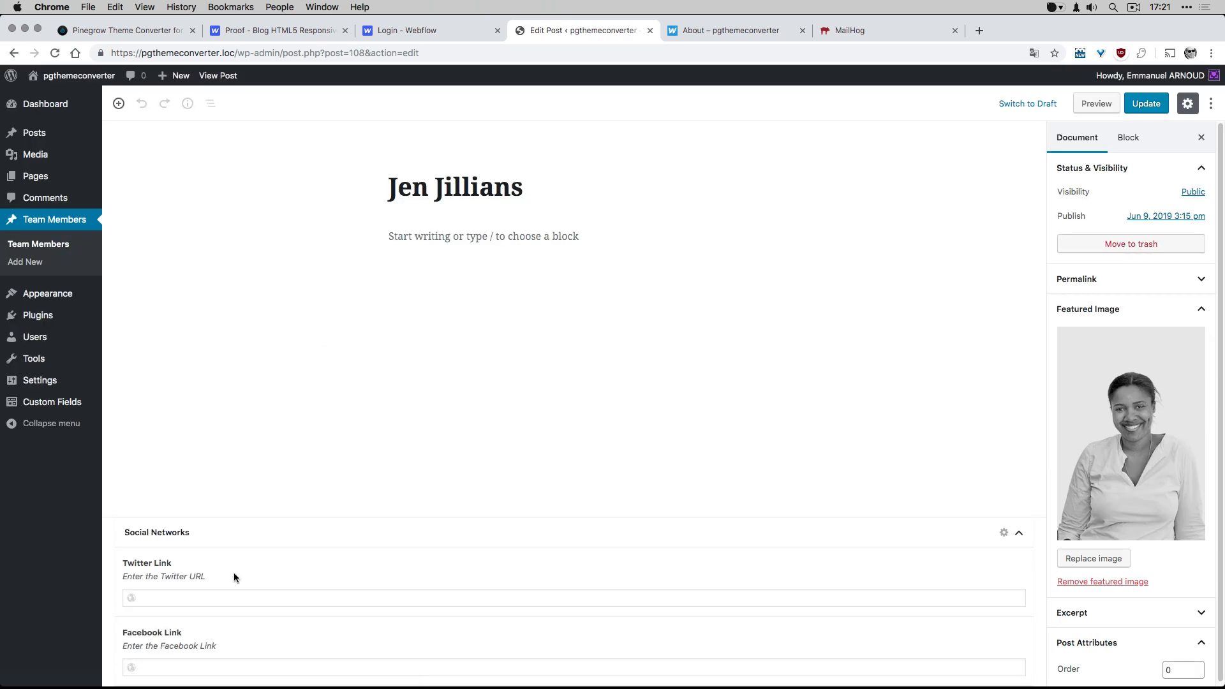
left_click(231, 597)
type("http://twitter.com/")
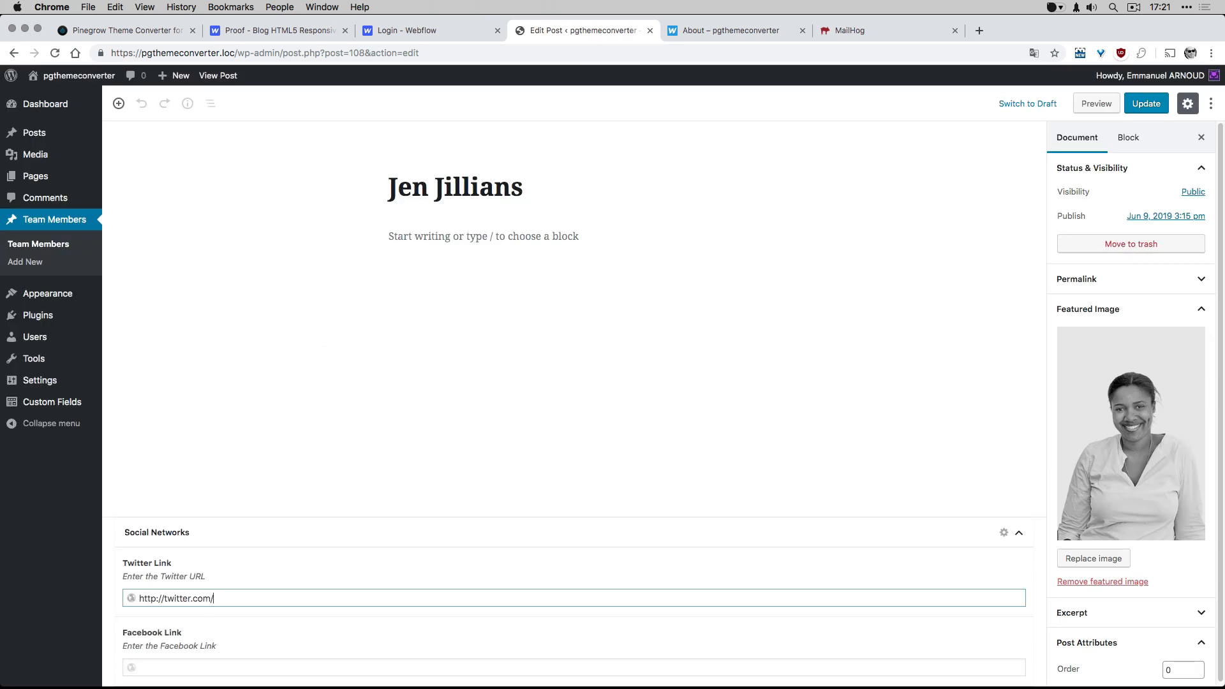
key("Tab")
type("http://facebook.com/")
key("super+s")
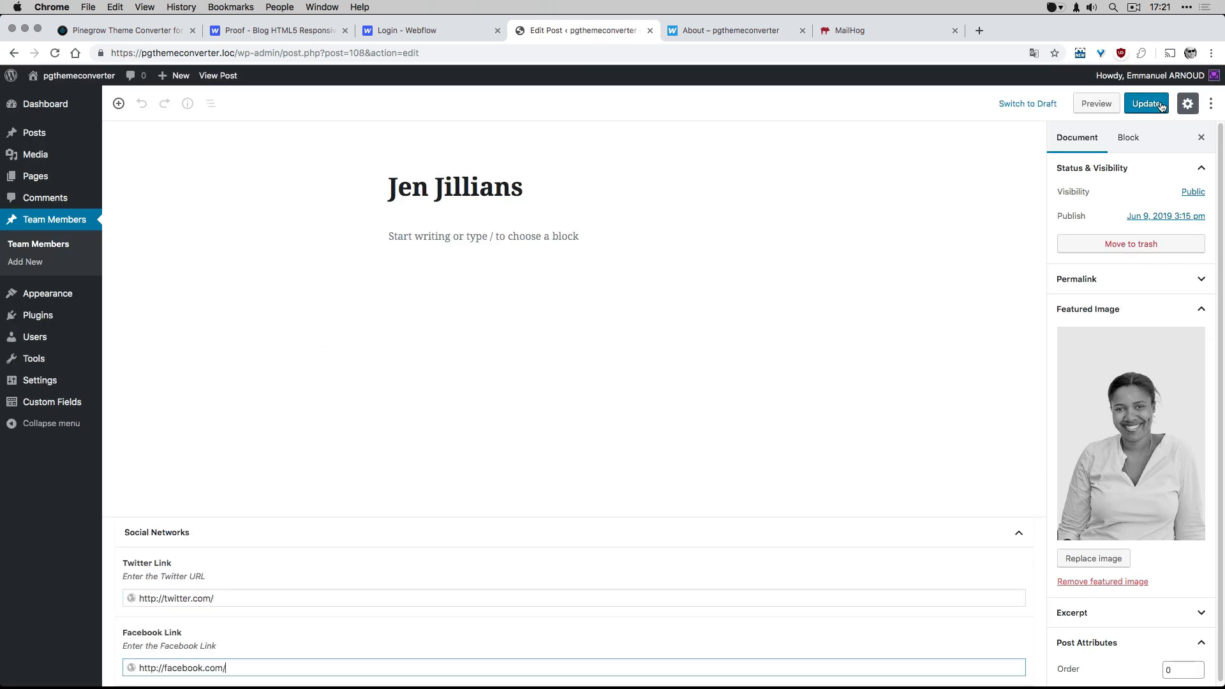
left_click(69, 221)
left_click(170, 275)
left_click(238, 598)
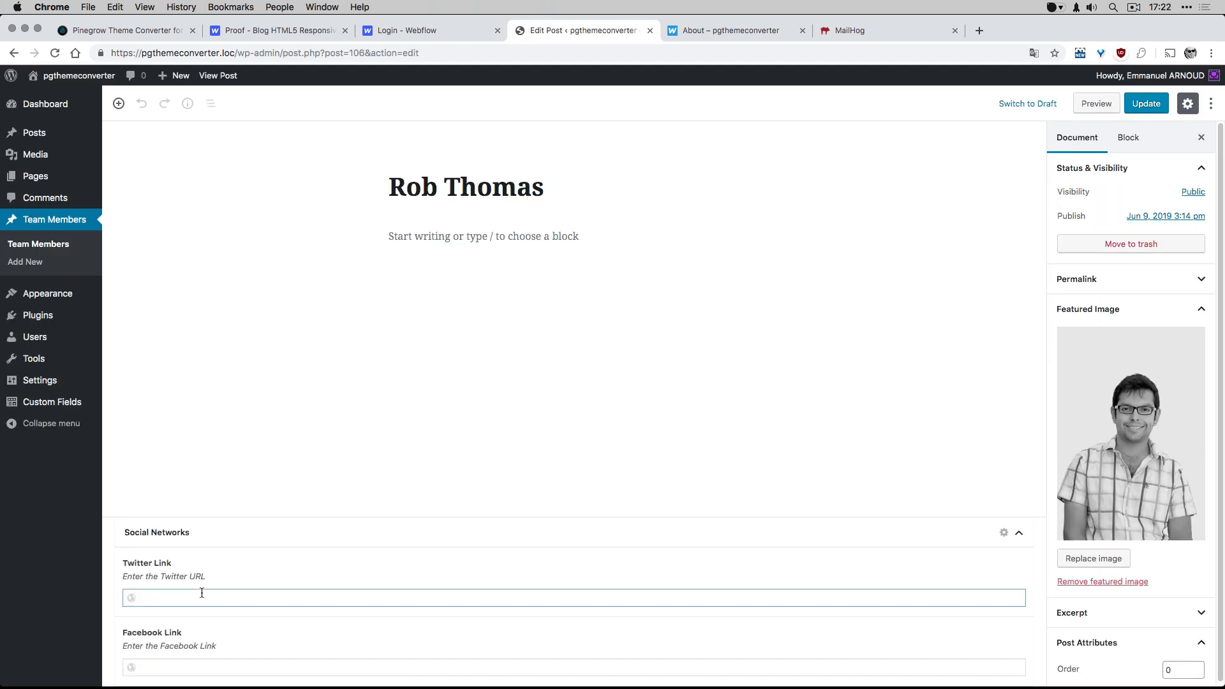
type("http://twitter.com/")
key("Tab")
type("http:/")
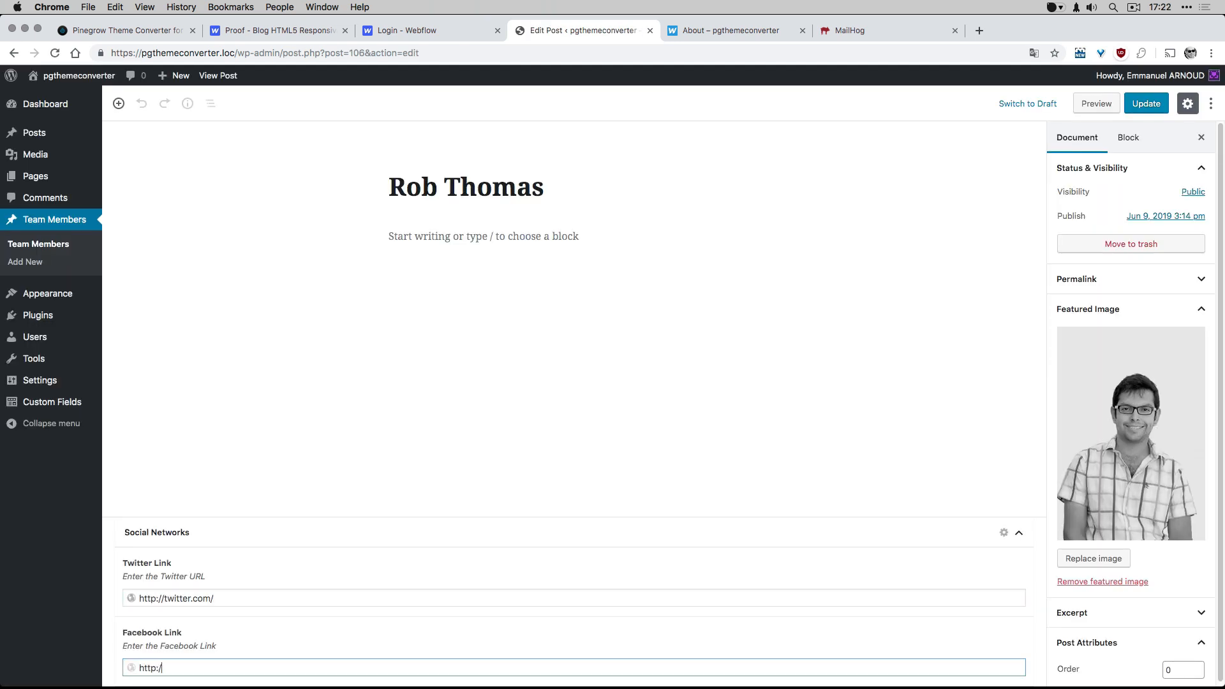
type("/facebook.com/")
left_click(1152, 105)
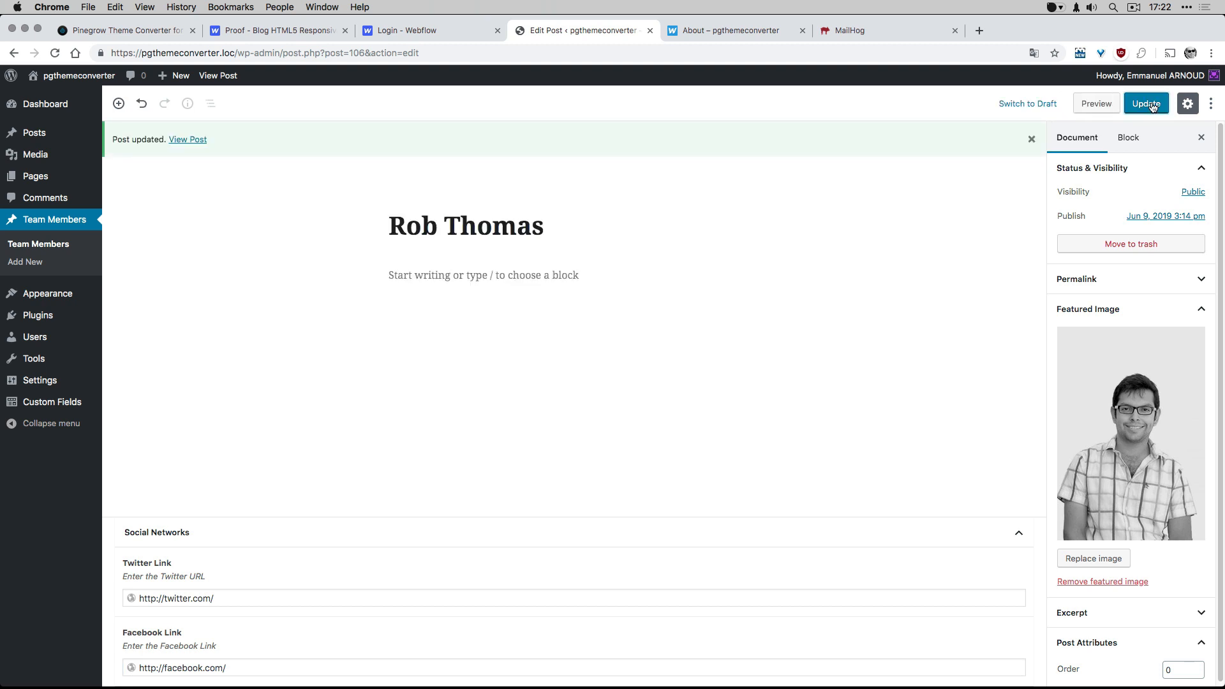
In Pinegrow Theme Converter, add a Post Field smart action to the first team member's Twitter link and try to update its field list.
key("super+Tab")
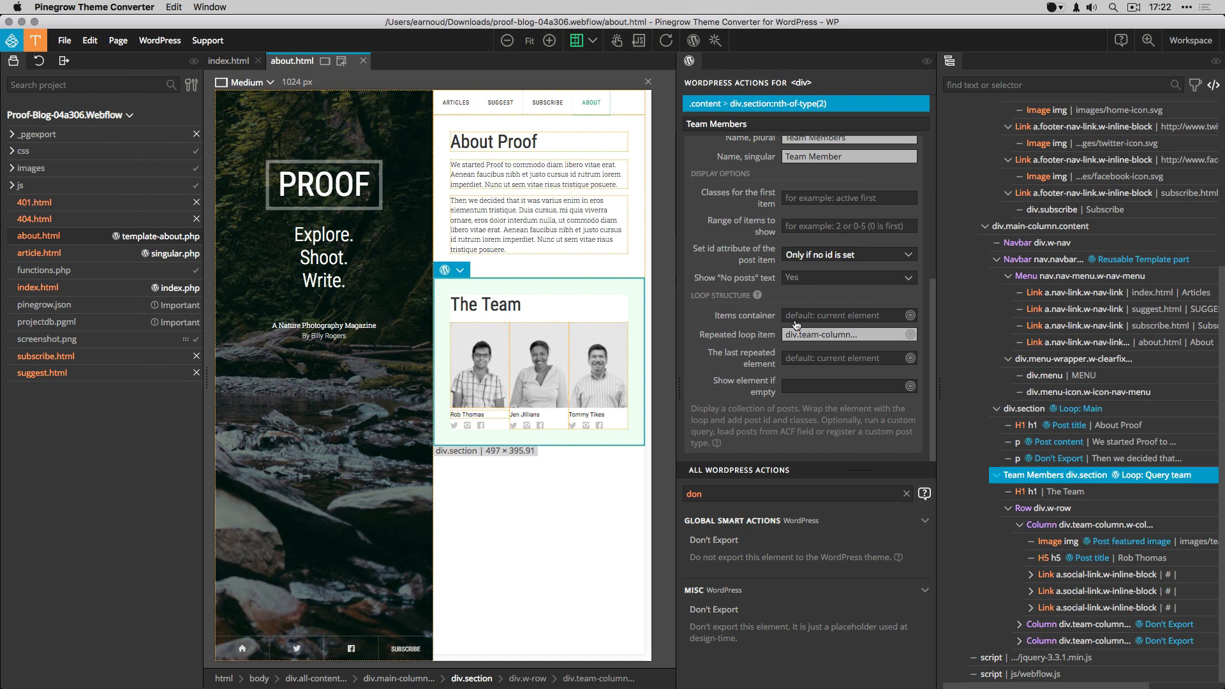
left_click(453, 426)
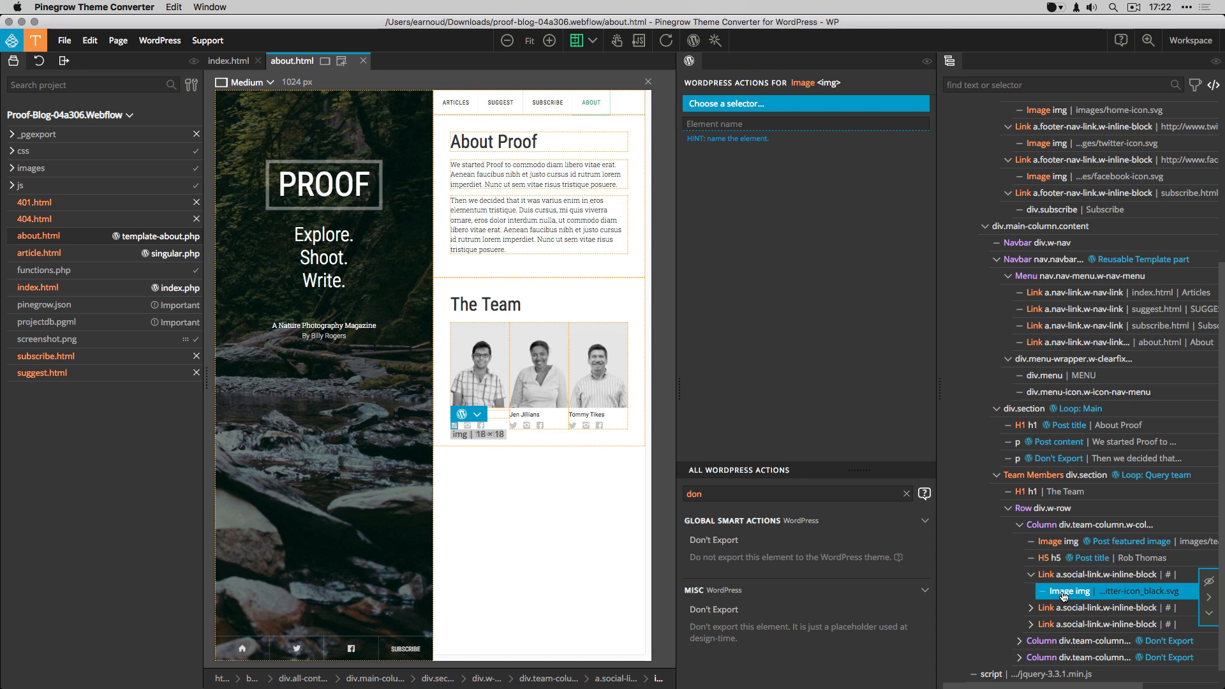
left_click(1061, 578)
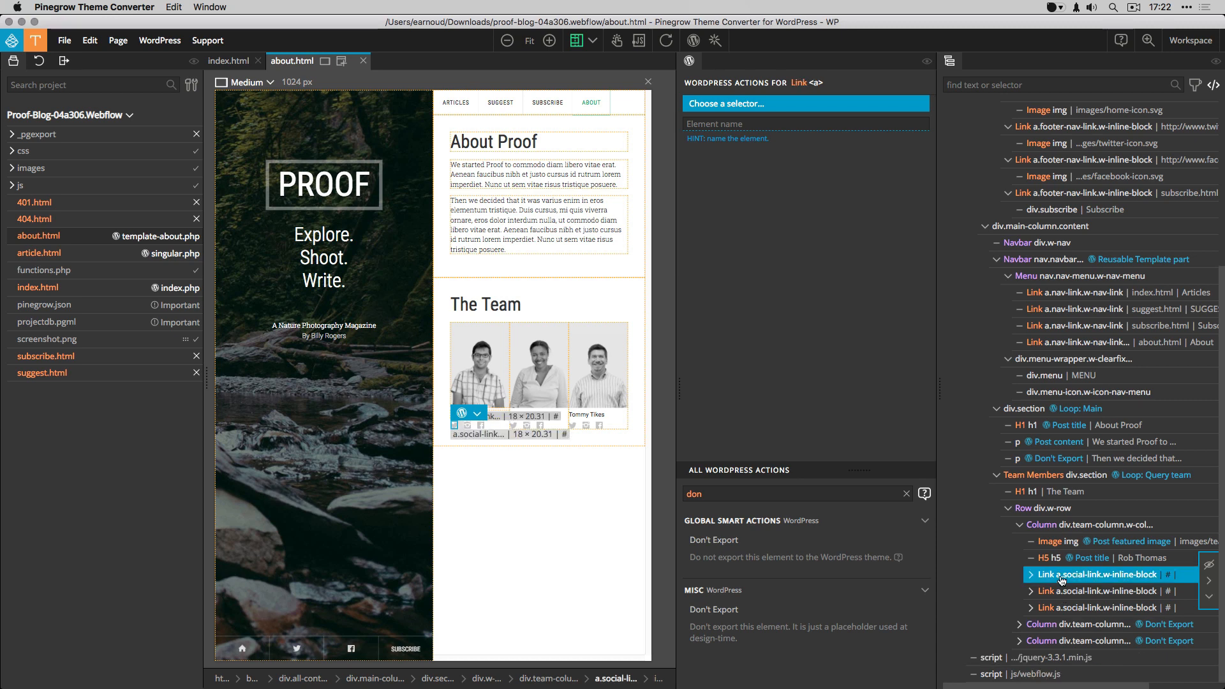
double_click(732, 492)
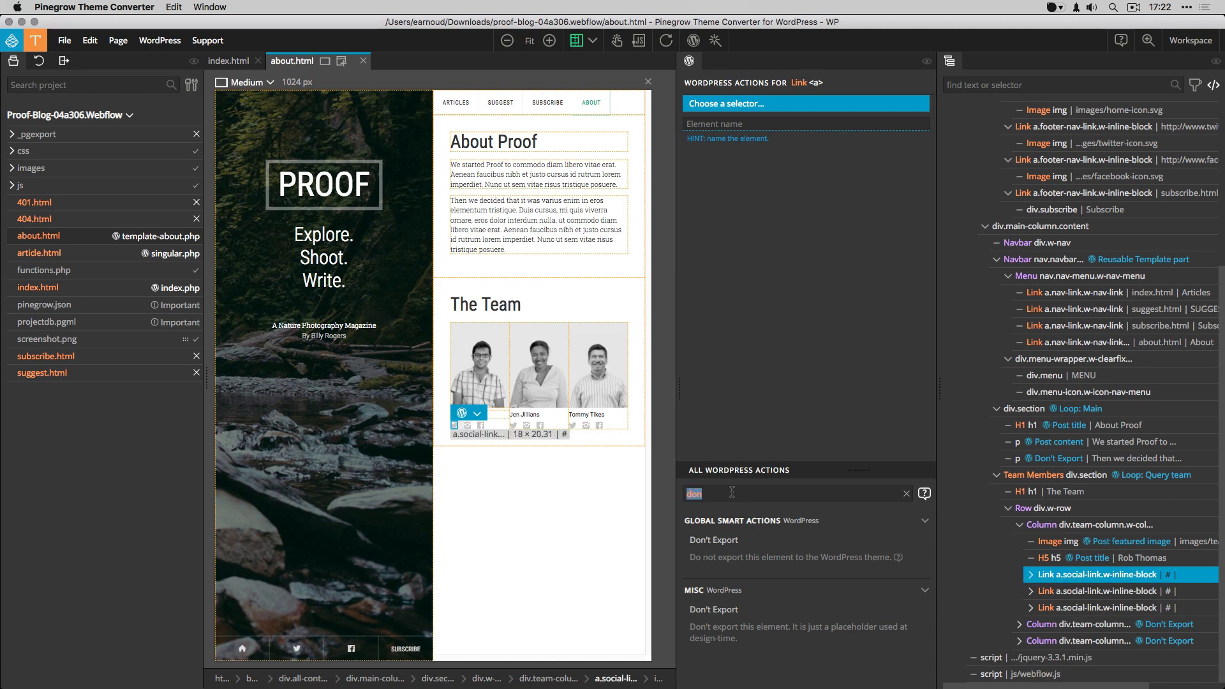
type("fi")
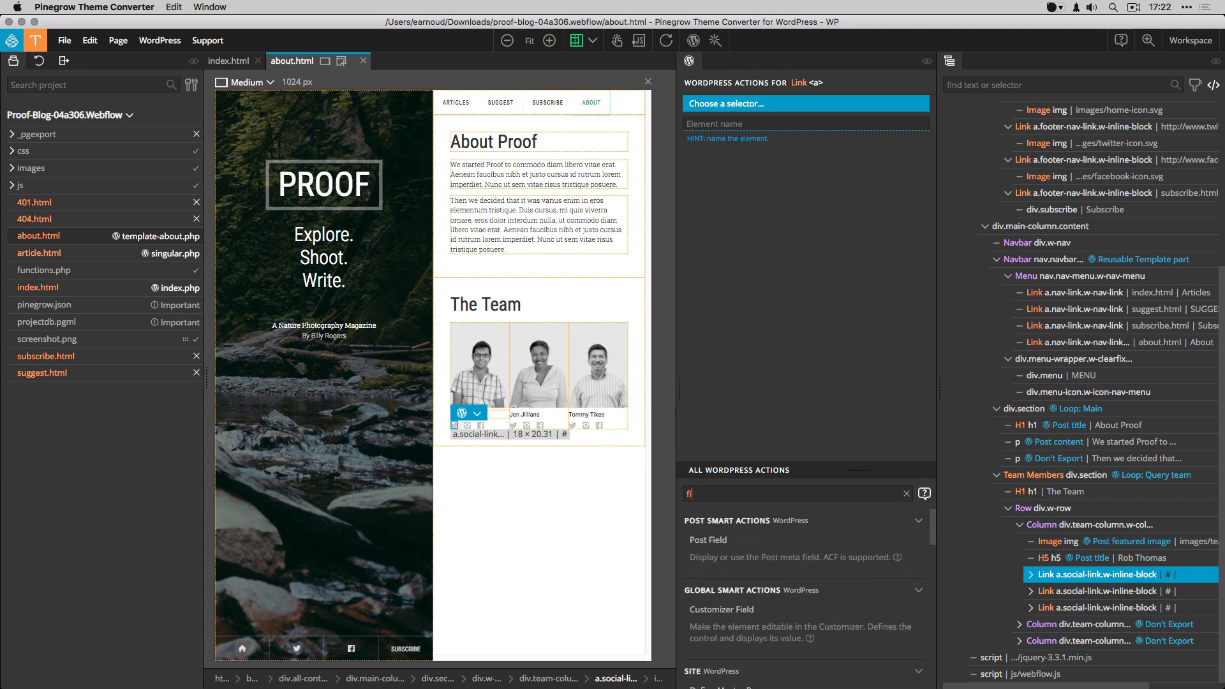
left_click(708, 540)
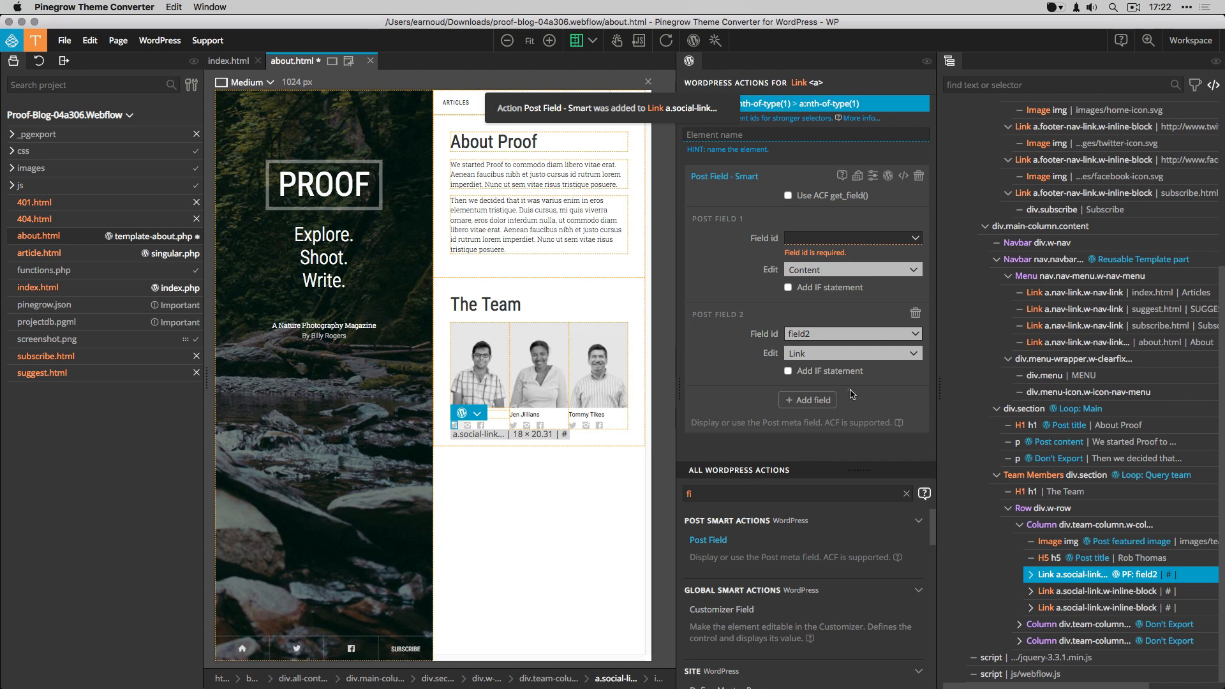
left_click(902, 240)
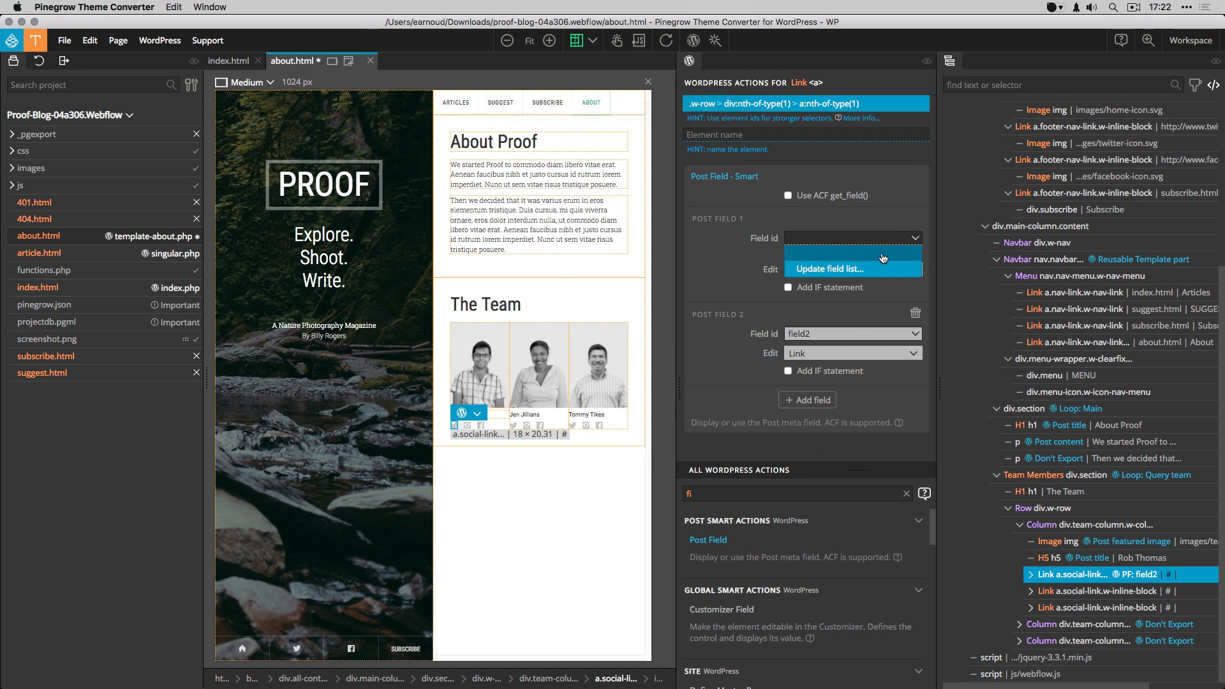
left_click(865, 269)
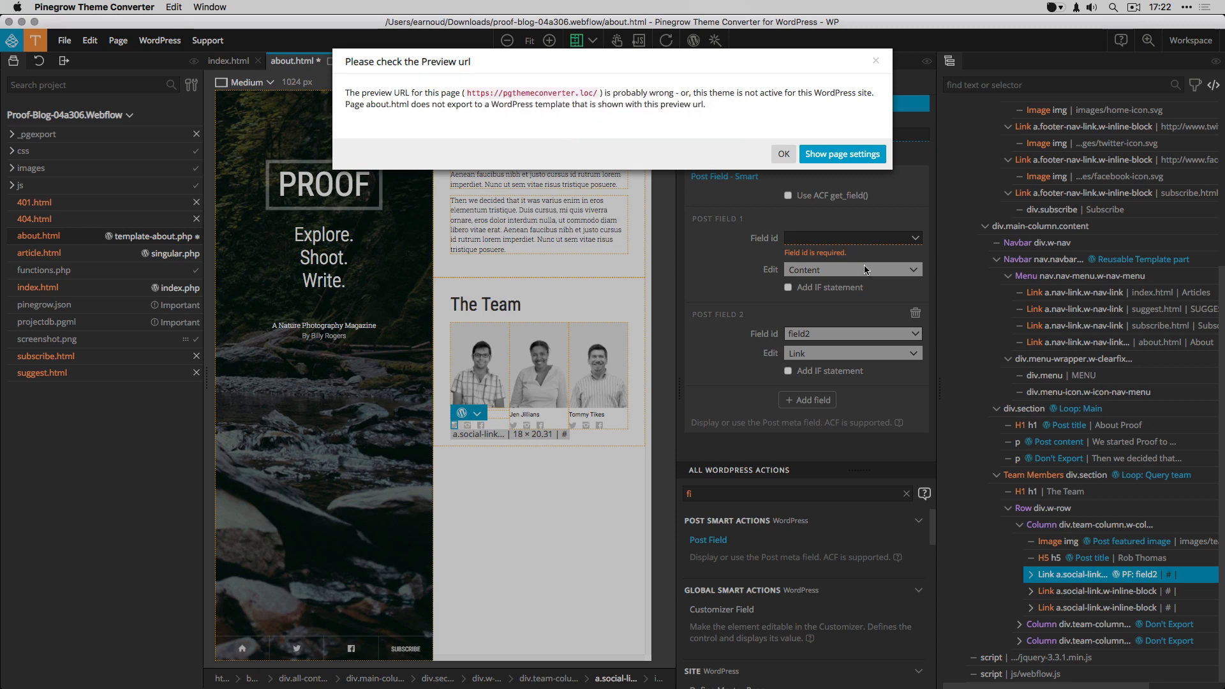
left_click(786, 162)
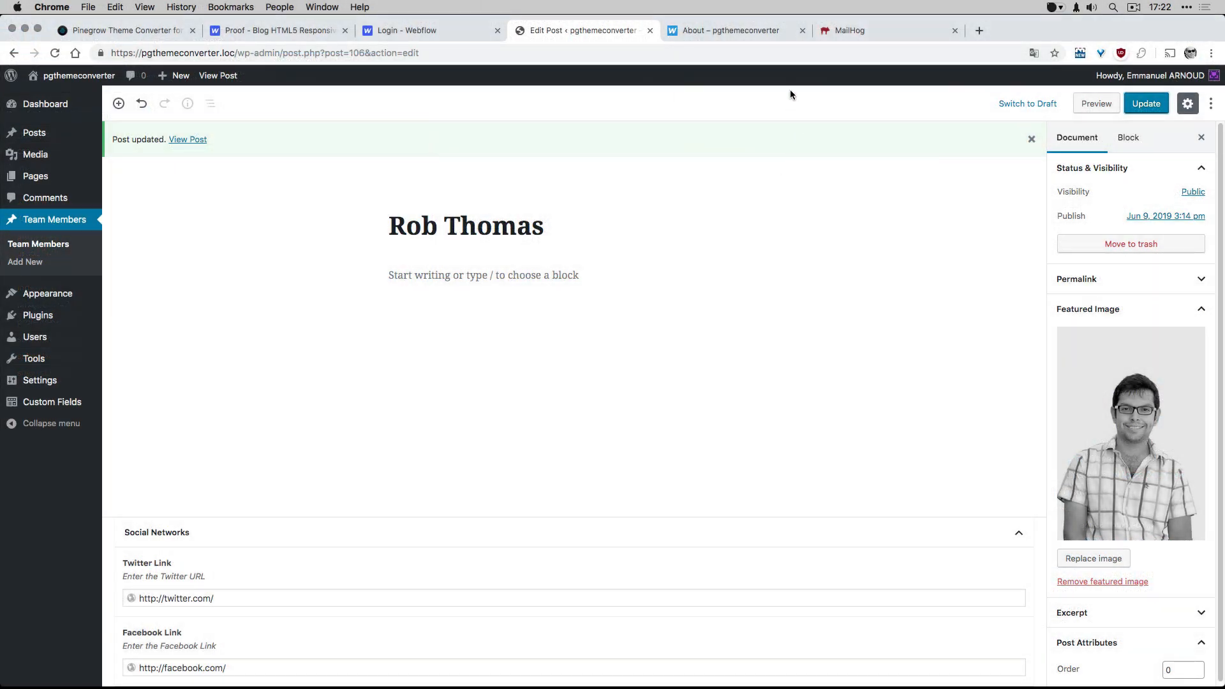
Copy the live About page's address from Chrome, set it as the preview URL in about.html's page settings in Pinegrow, and save.
left_click(714, 31)
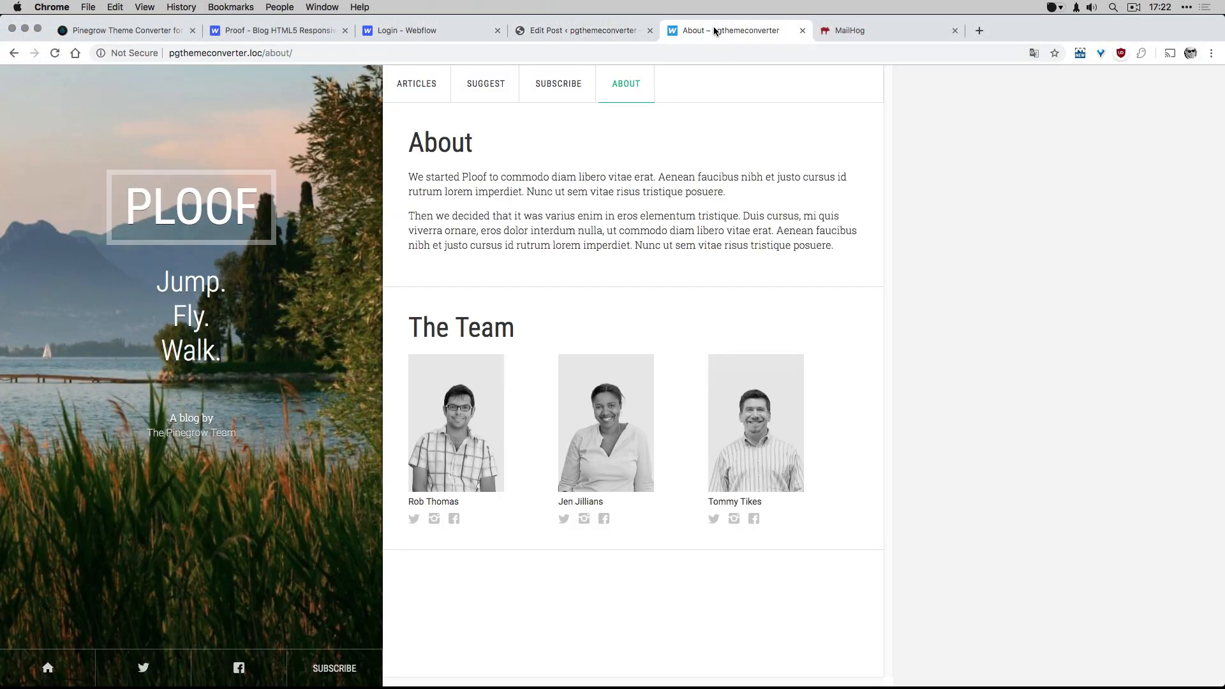
left_click(314, 53)
key("super+c")
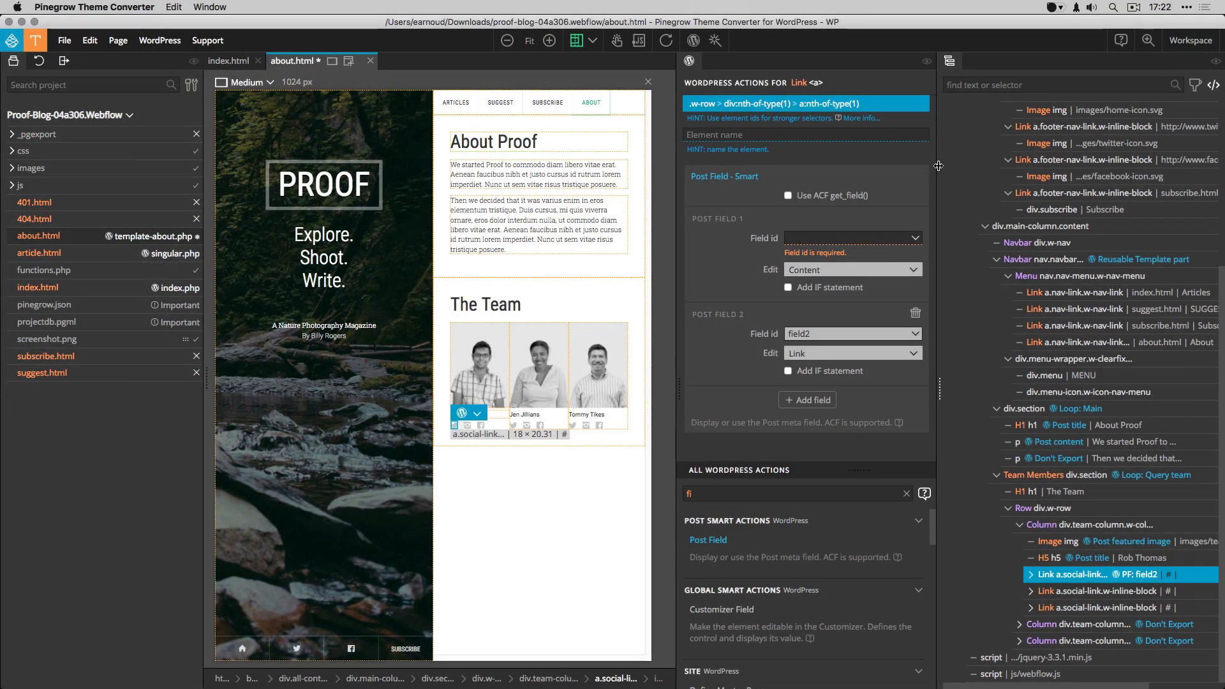
scroll(1094, 249, "up", 5)
left_click(1149, 108)
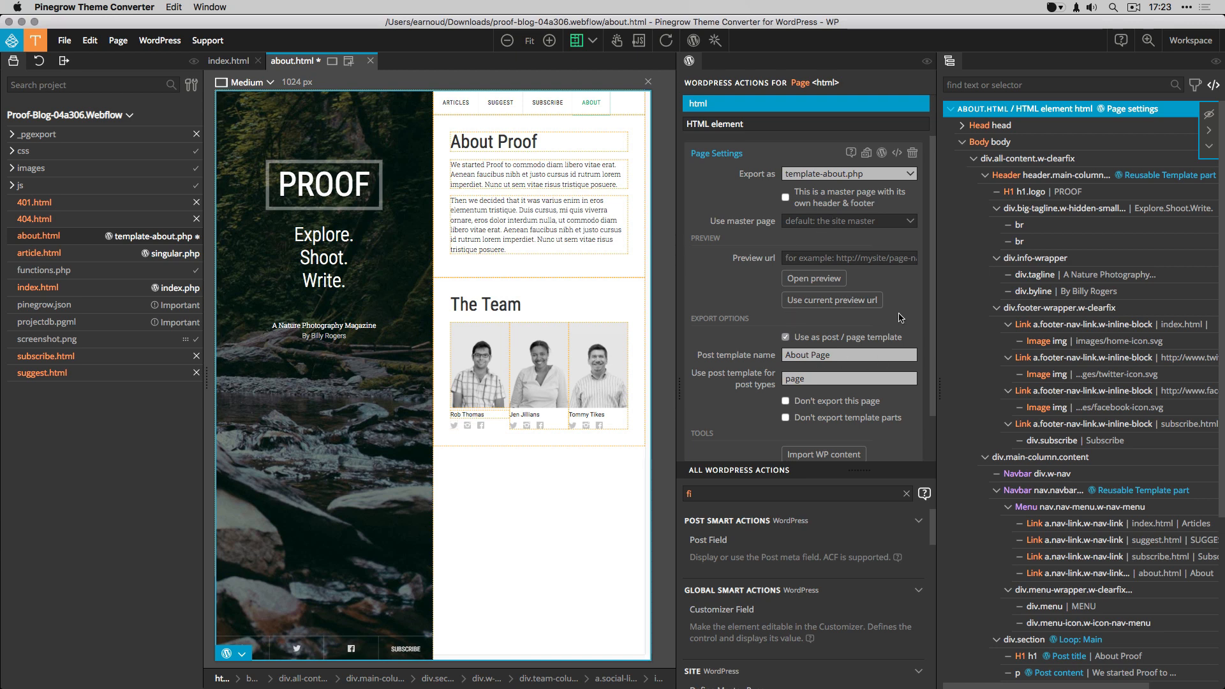
key("super+v")
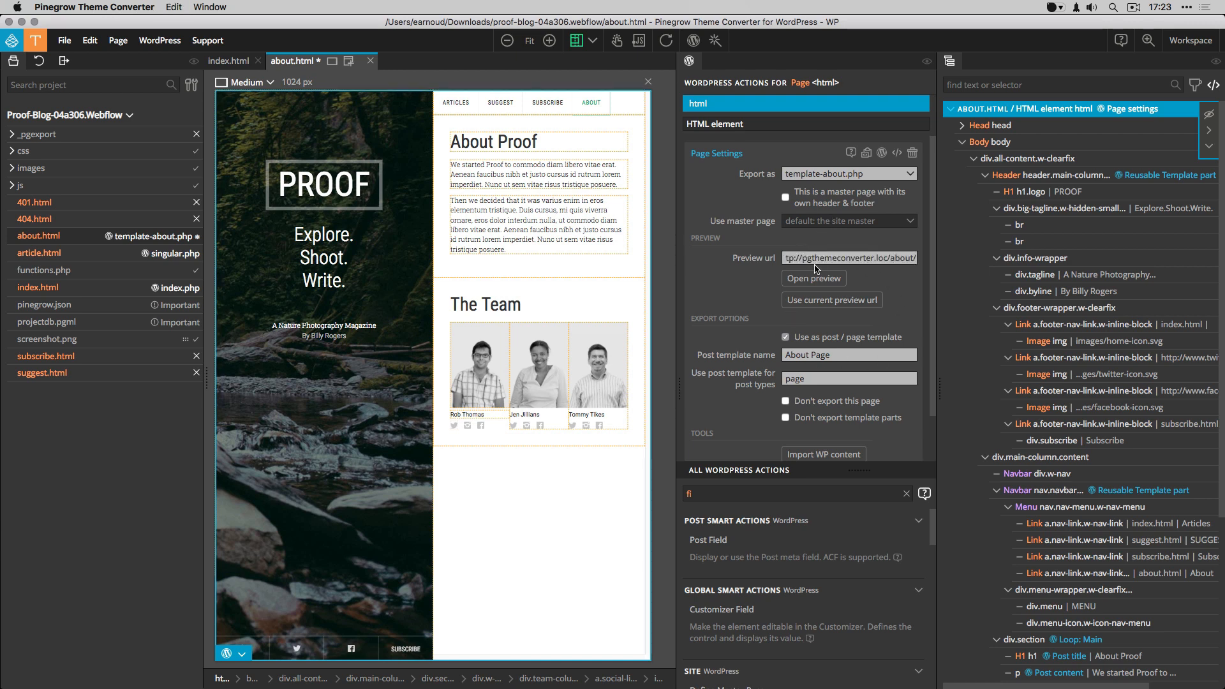
left_click(65, 40)
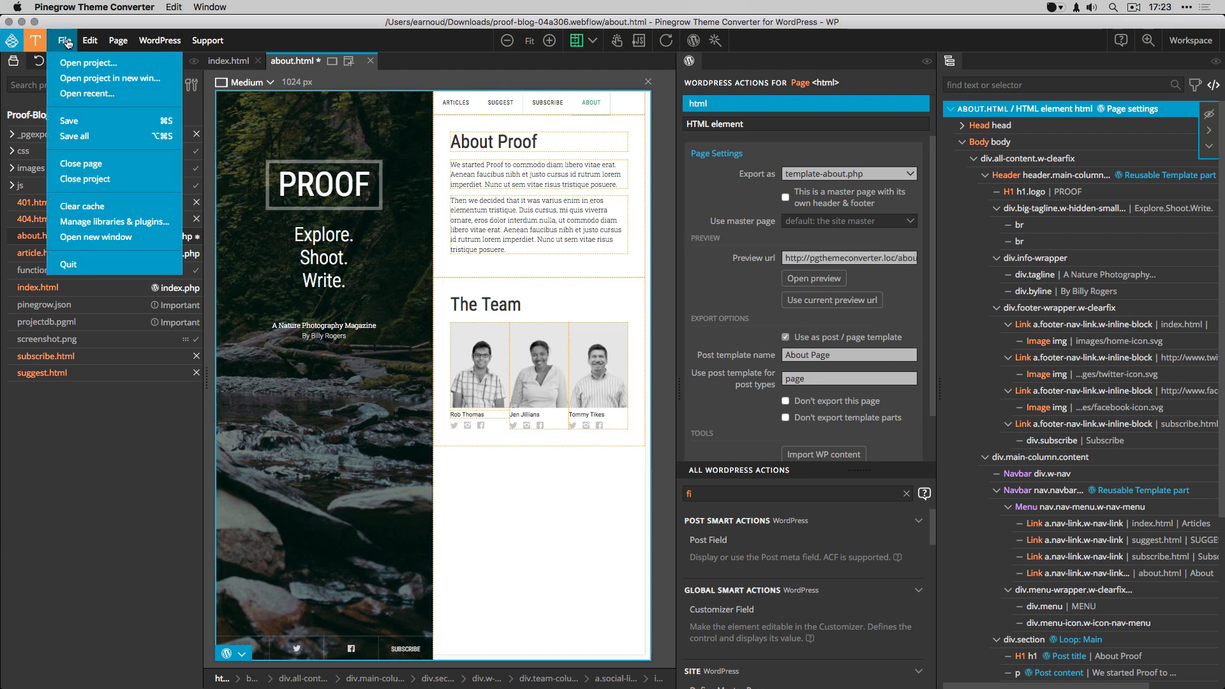
left_click(79, 123)
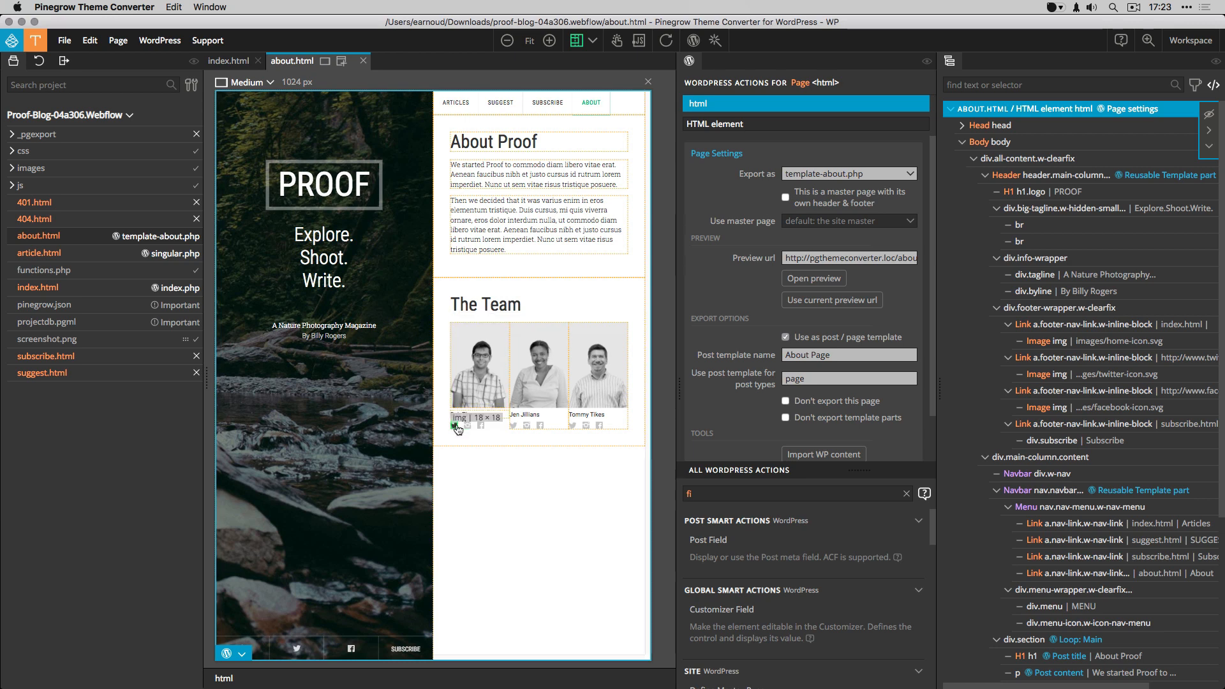
Give the first member's Twitter link a Post Field smart action using pgpb_twitter_link as Link with ACF get_field(), removing its second post field.
left_click(455, 426)
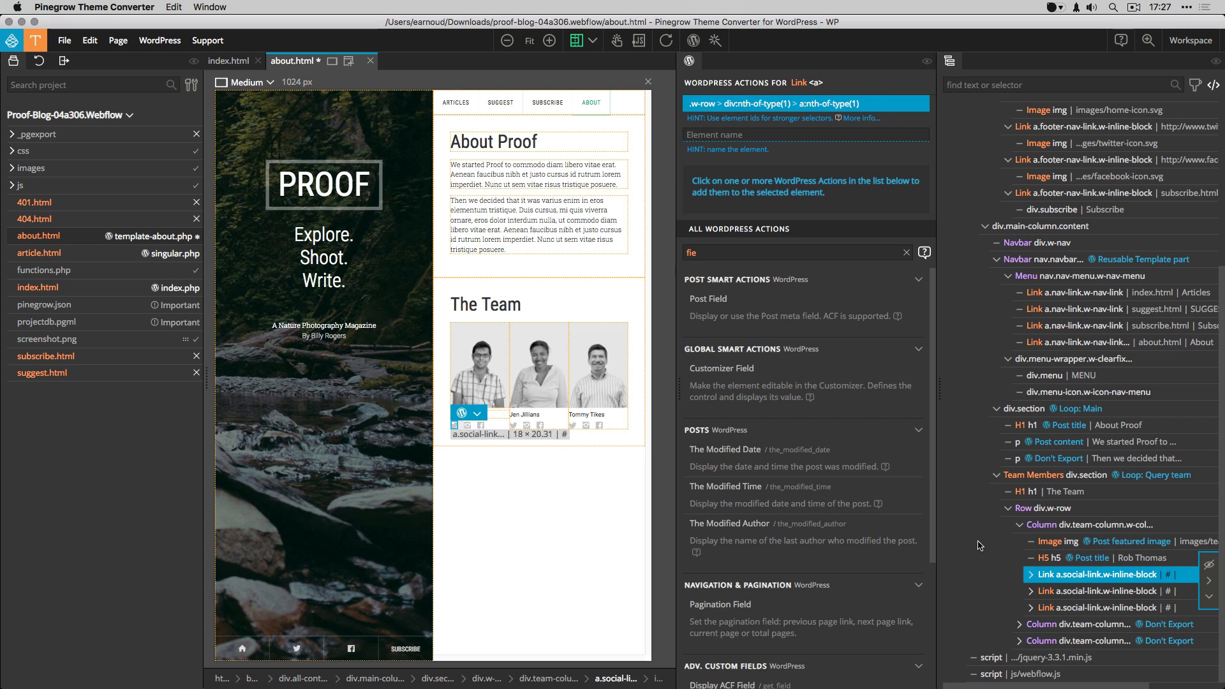
left_click(708, 299)
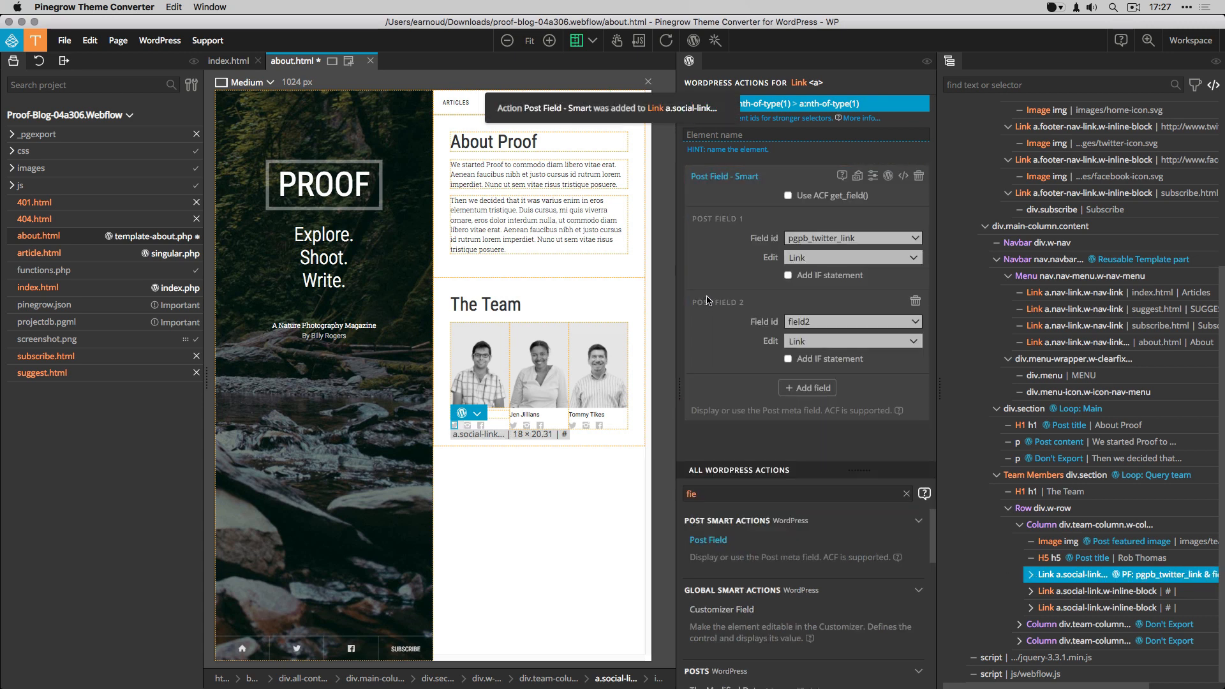
left_click(916, 238)
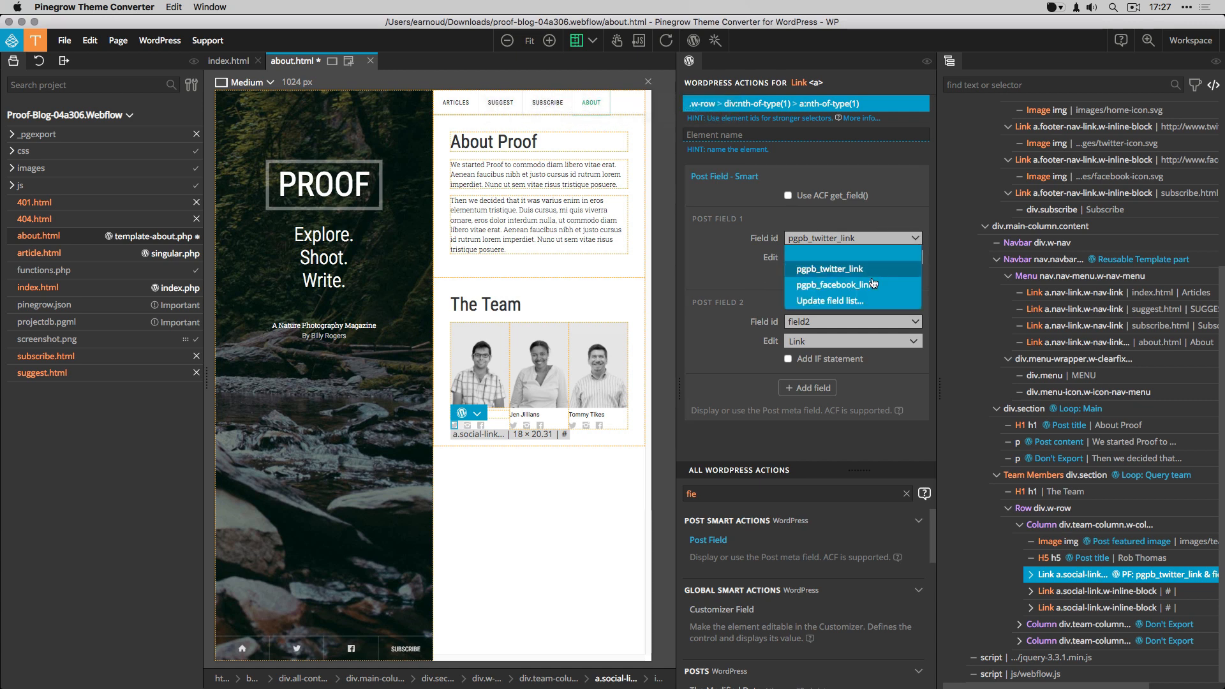
left_click(858, 303)
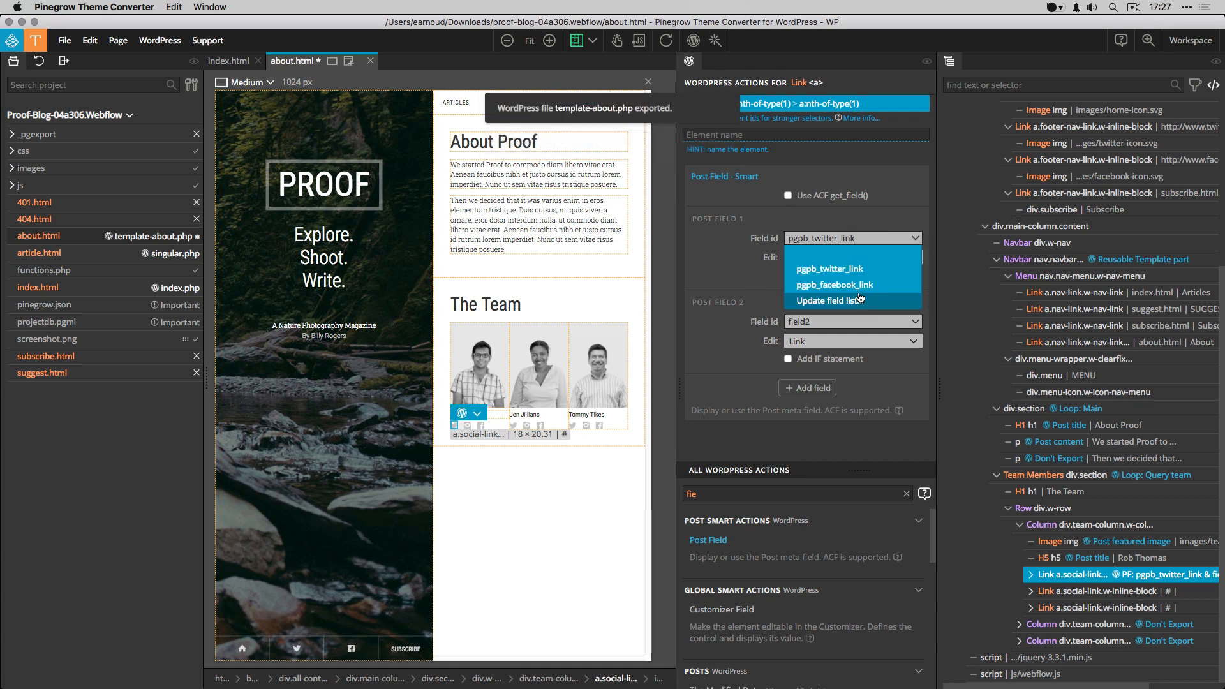
left_click(849, 270)
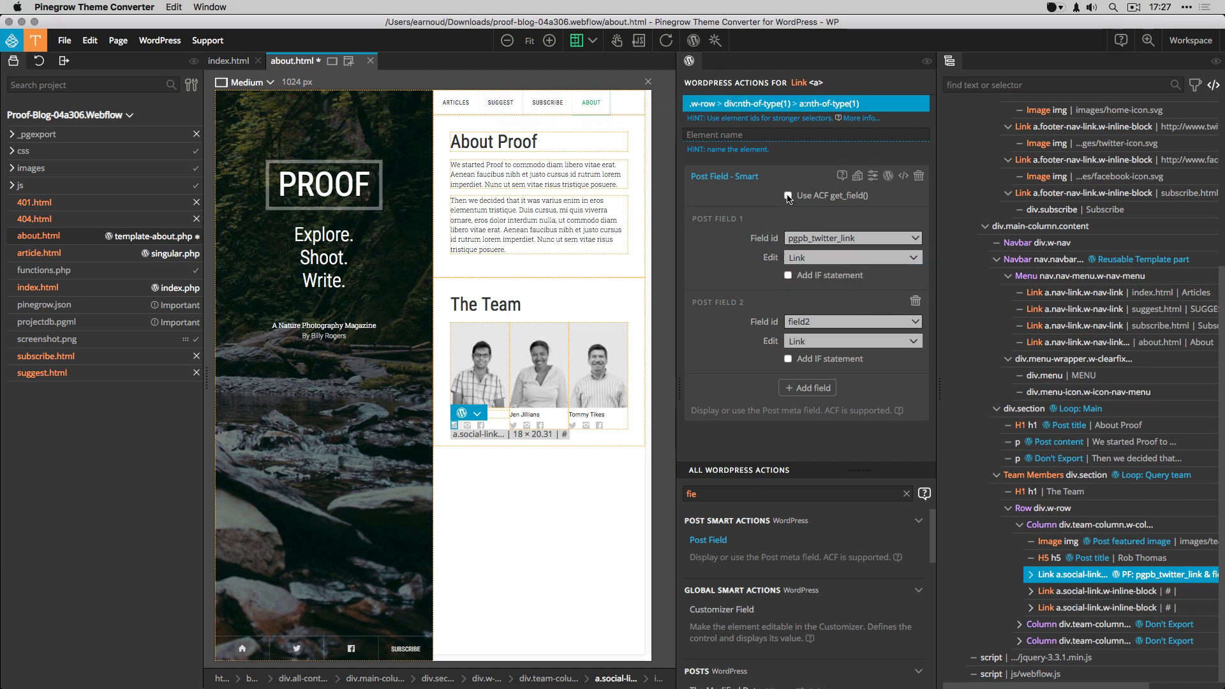
left_click(916, 301)
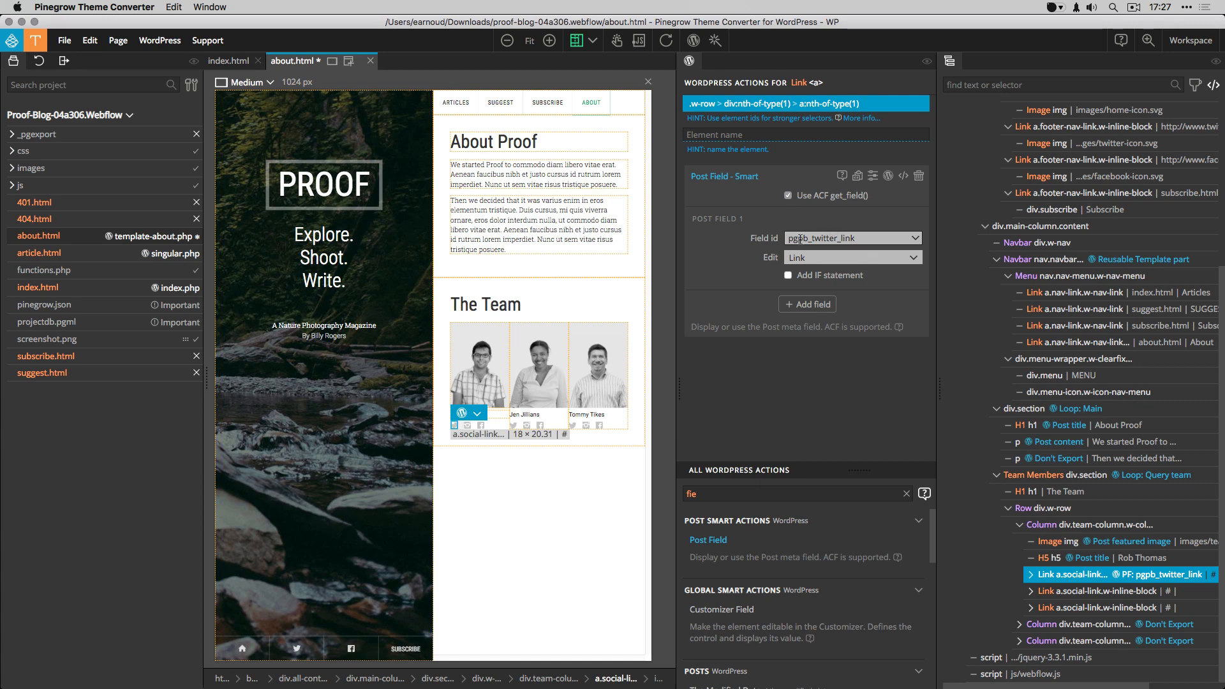
Mark the first team member's Instagram link with the Don't Export smart action.
left_click(1078, 592)
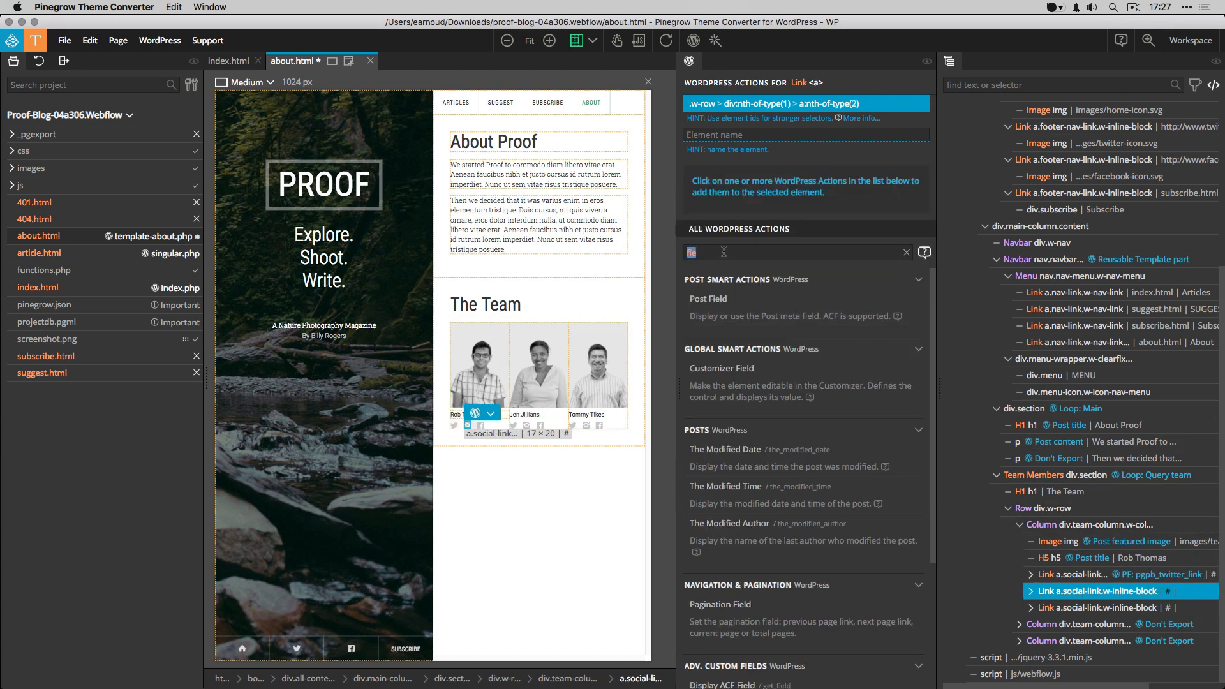
type("don")
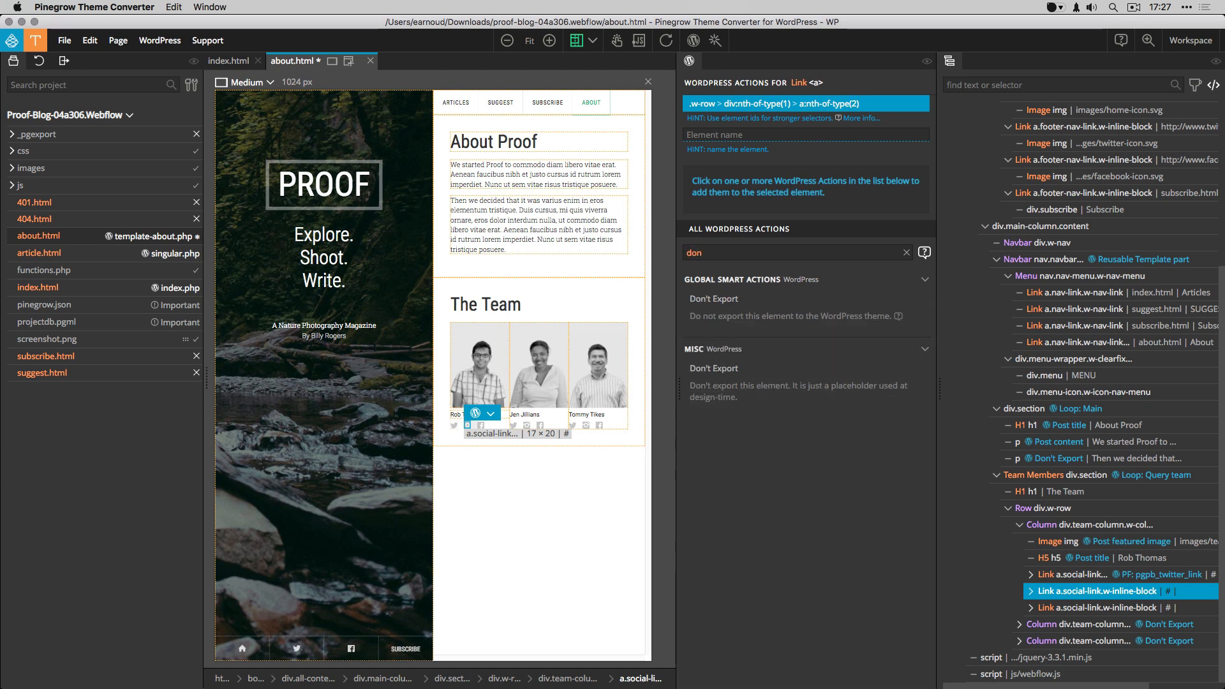
left_click(711, 300)
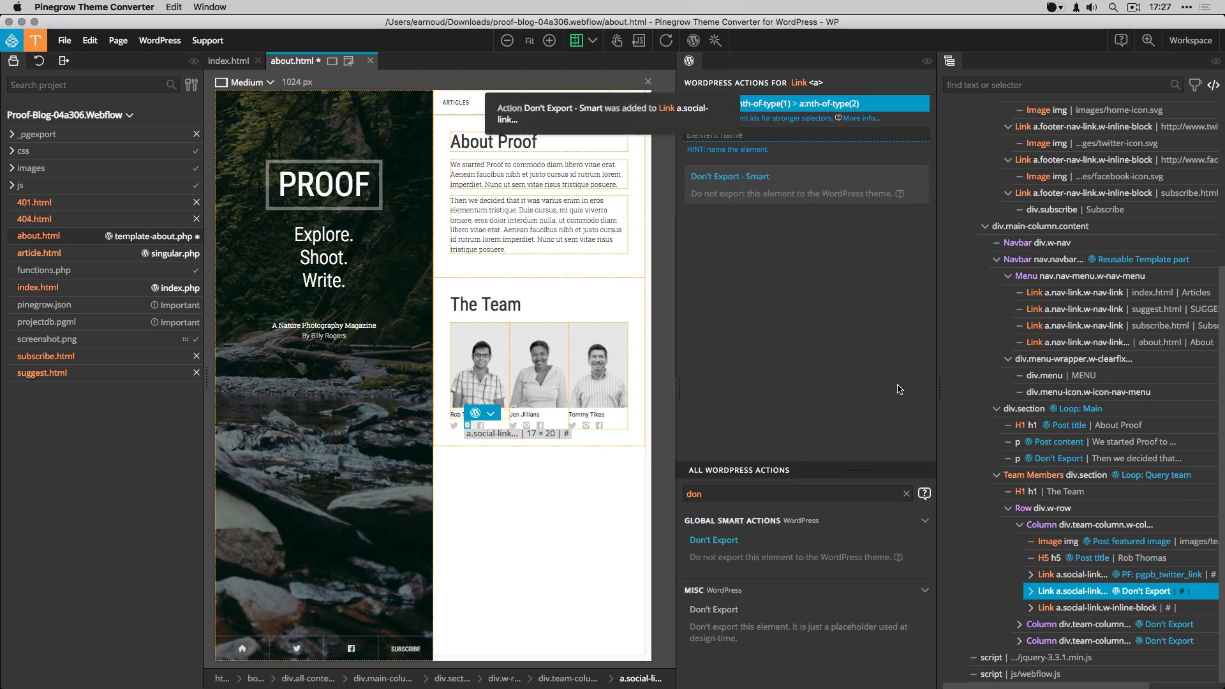
Give the first member's Facebook link a Post Field smart action using pgpb_facebook_link as Link with ACF get_field(), removing its second post field.
left_click(1072, 609)
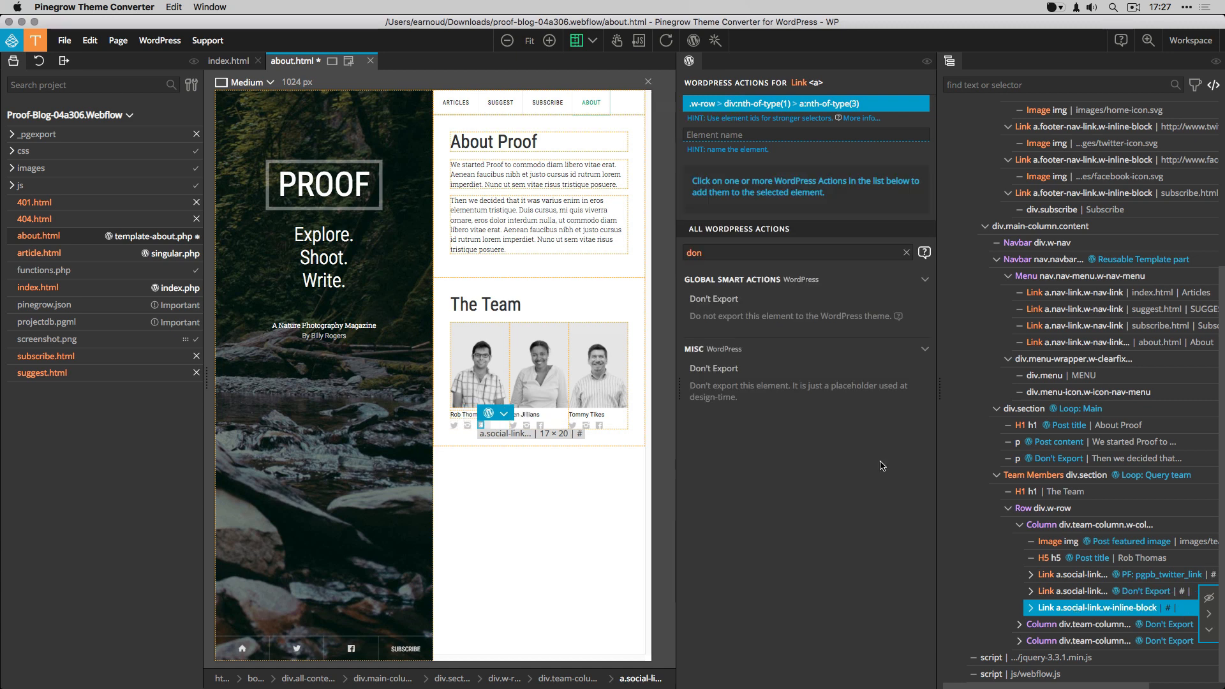
double_click(736, 258)
type("fie")
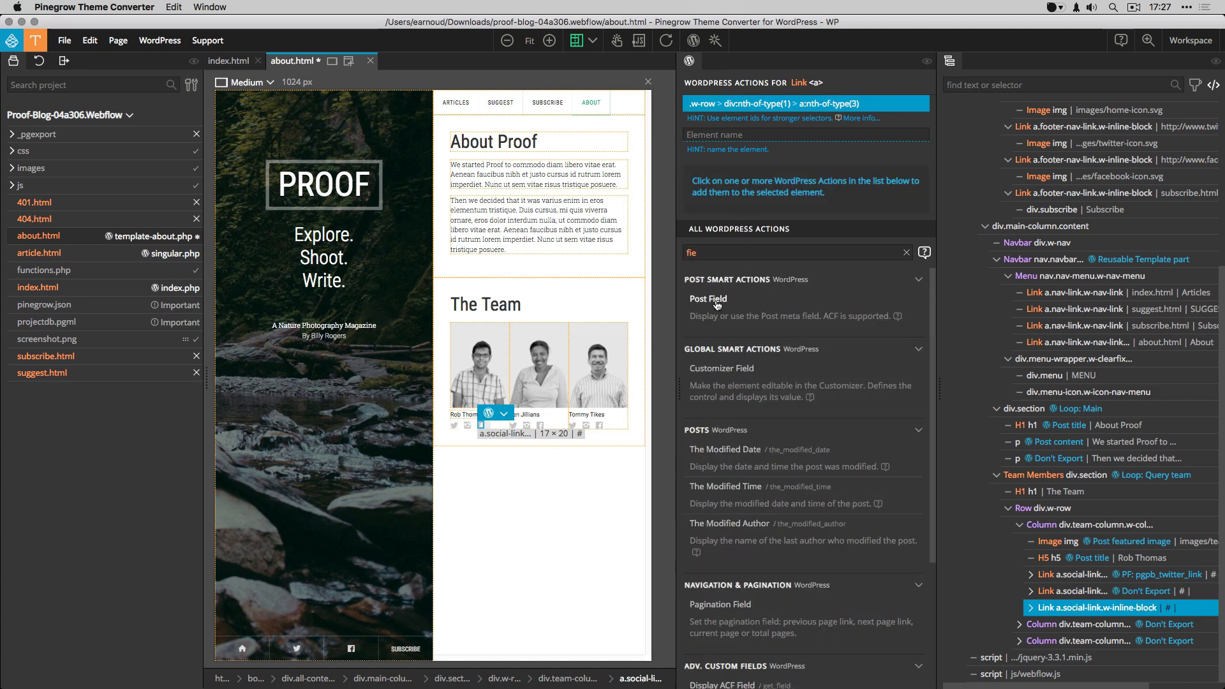
left_click(723, 308)
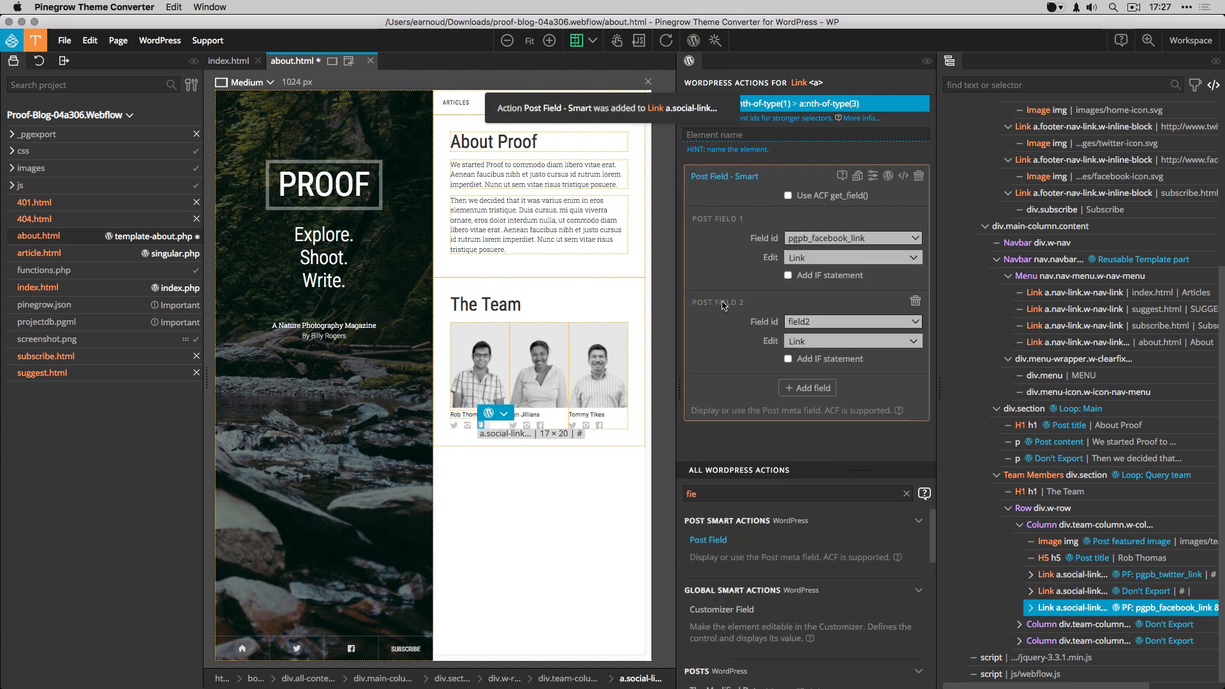
left_click(789, 196)
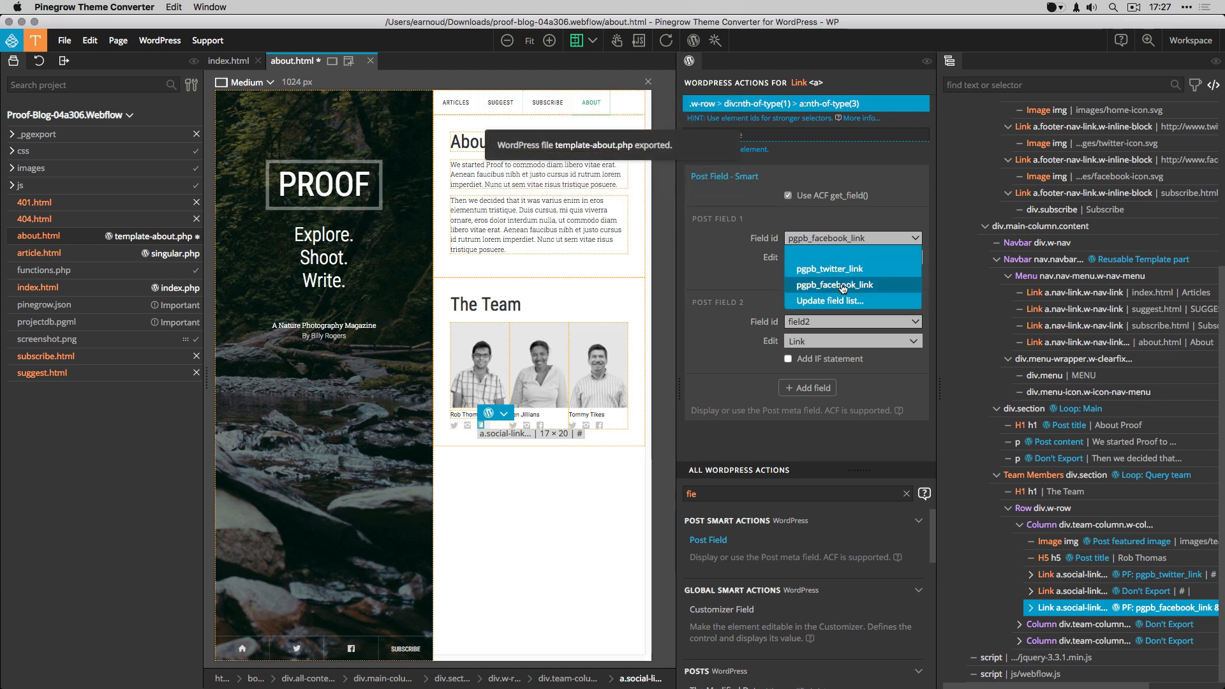
left_click(842, 285)
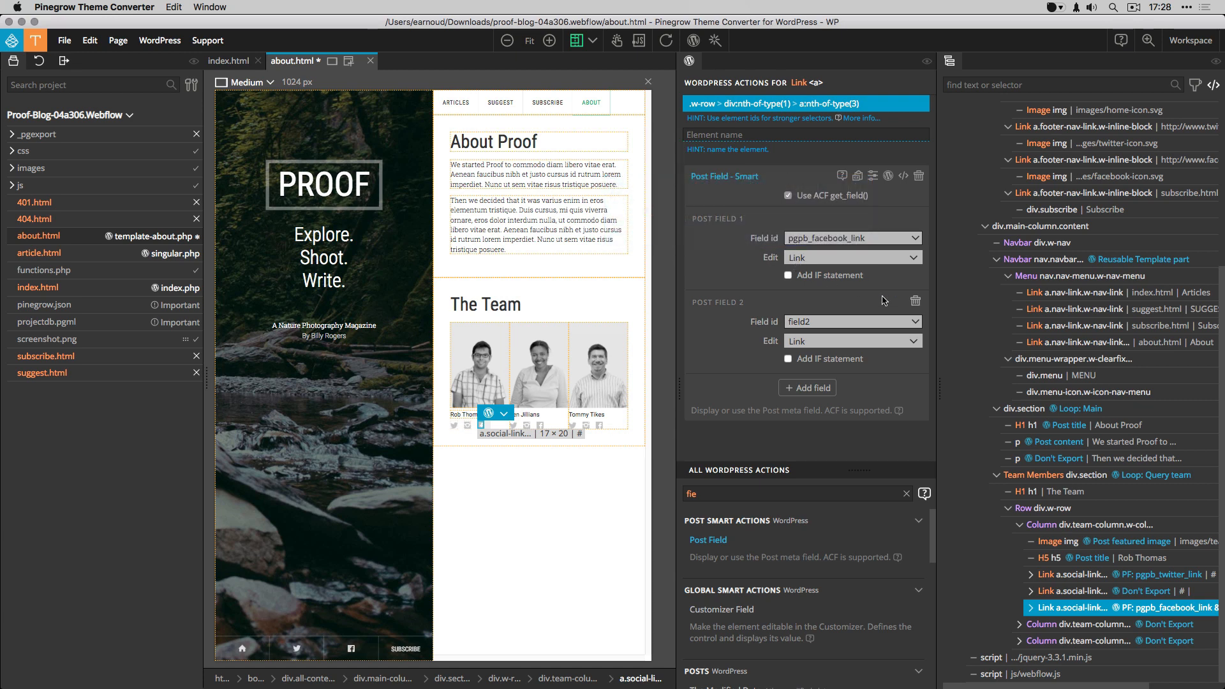
left_click(916, 300)
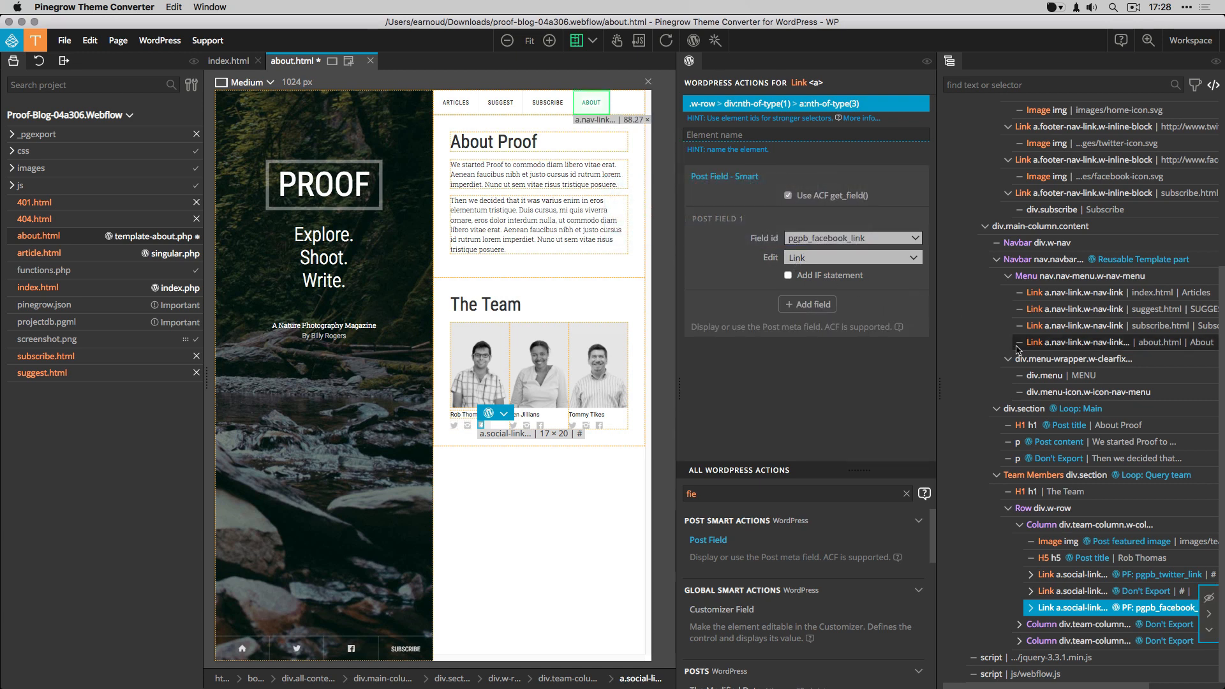
Save about.html and open the site's About page in Chrome to check the team members' social links.
left_click(64, 41)
left_click(75, 120)
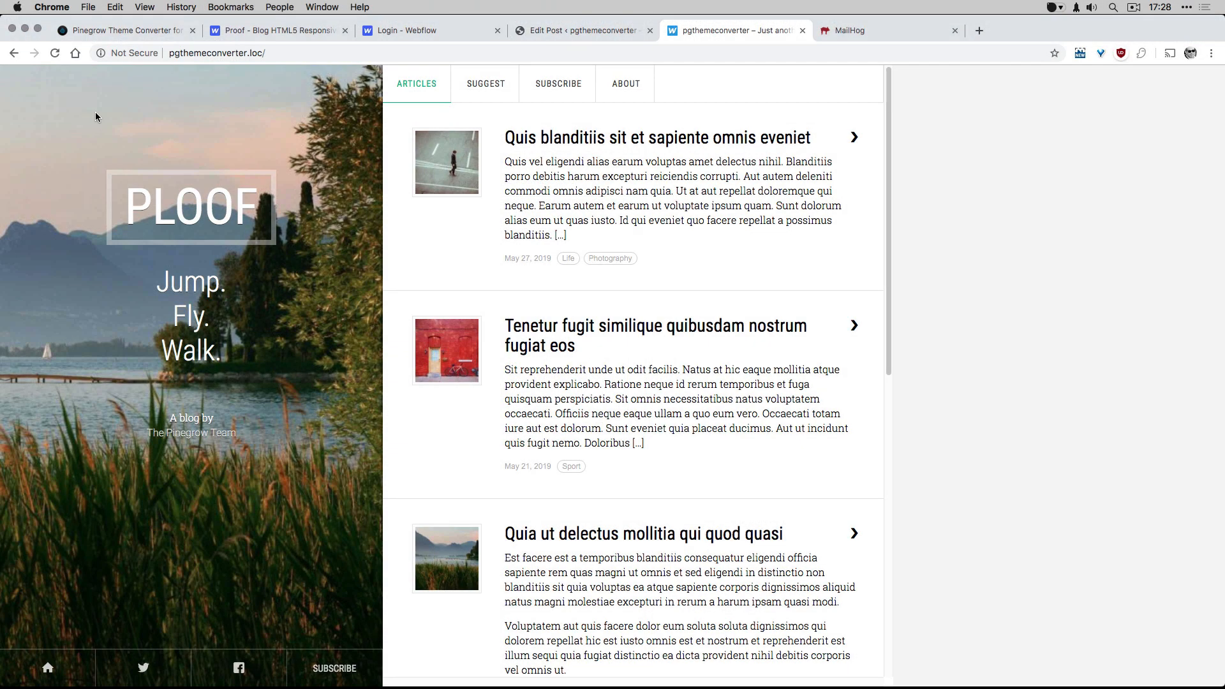
left_click(626, 92)
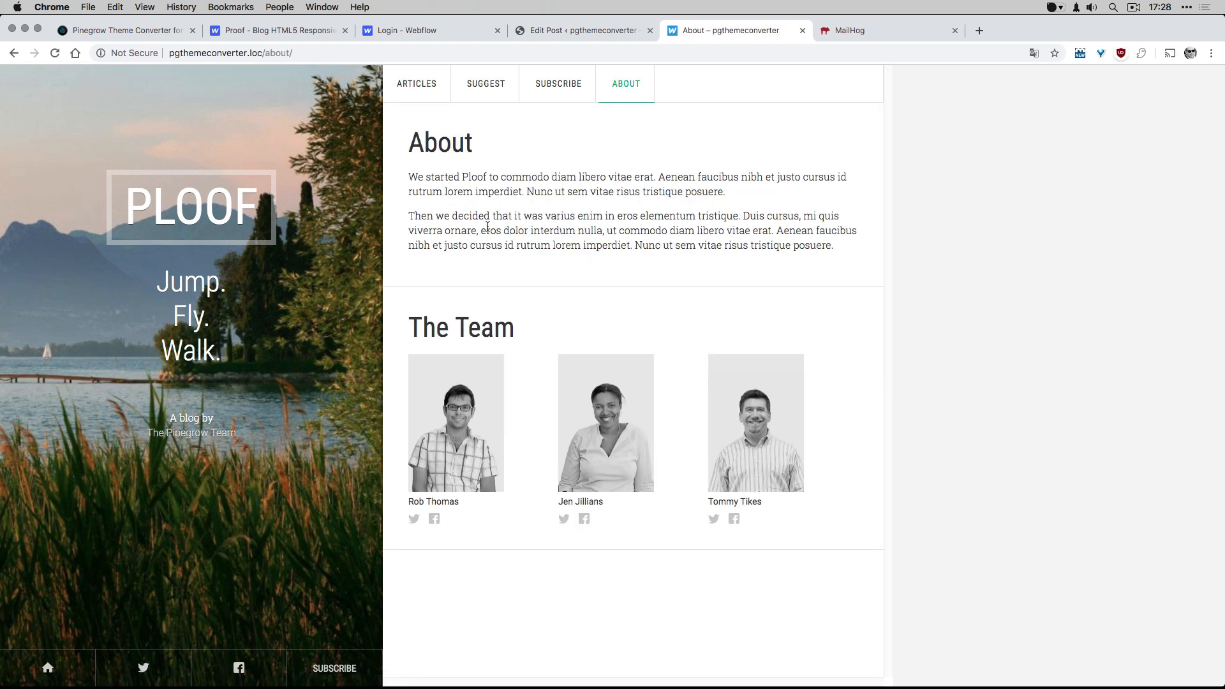